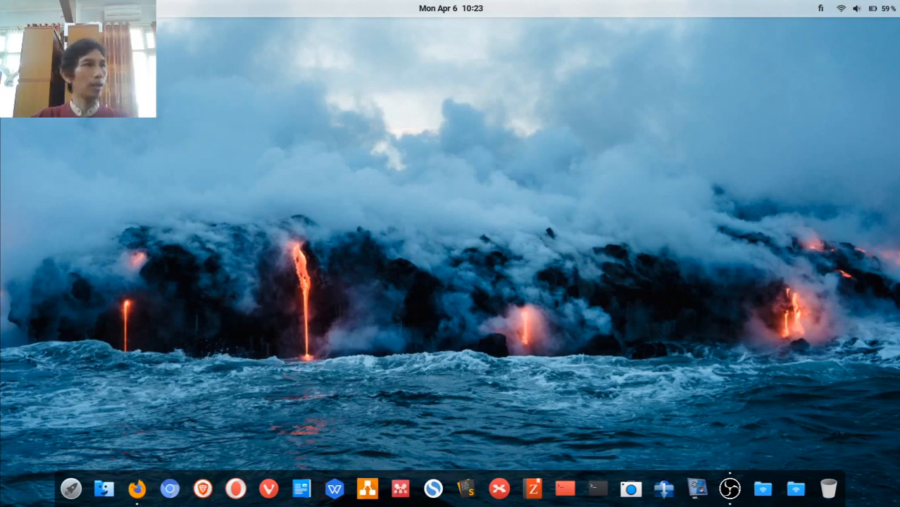
# Launch the browser and go to classroom.google.com to see the class list.
pyautogui.press('super')
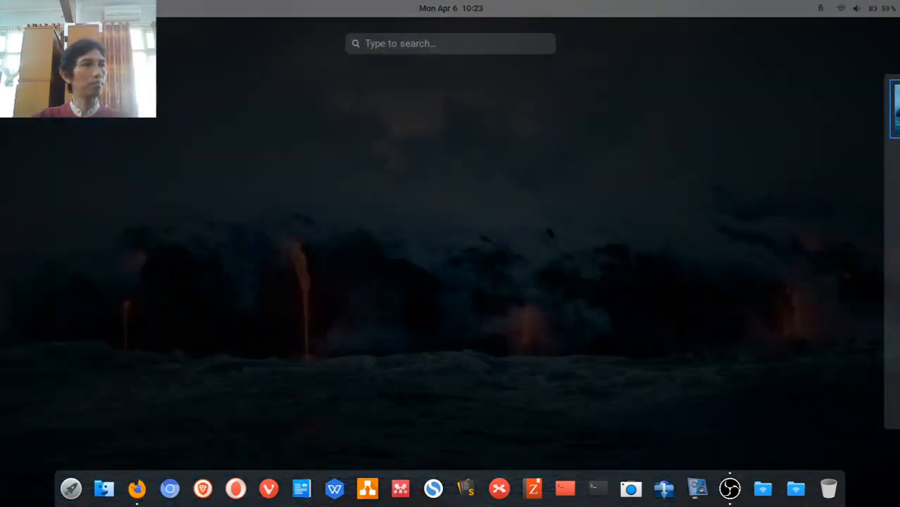
pyautogui.press('super')
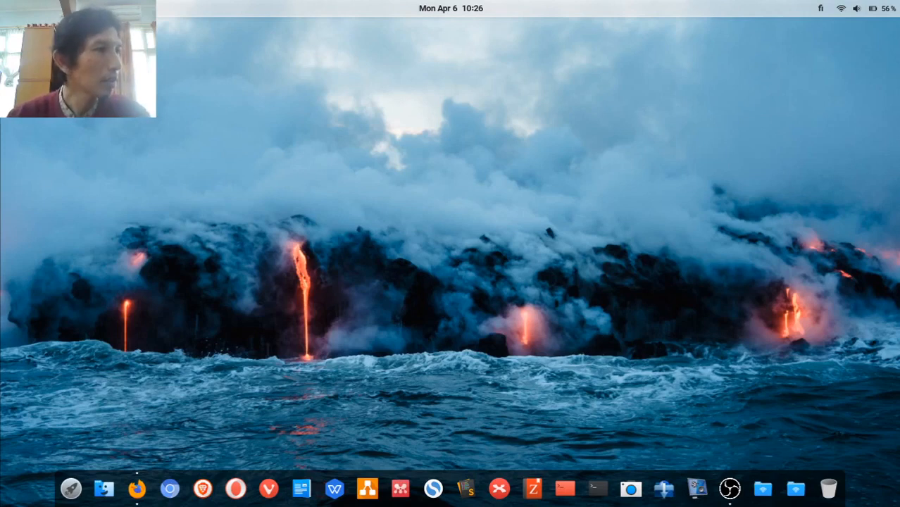
pyautogui.click(169, 489)
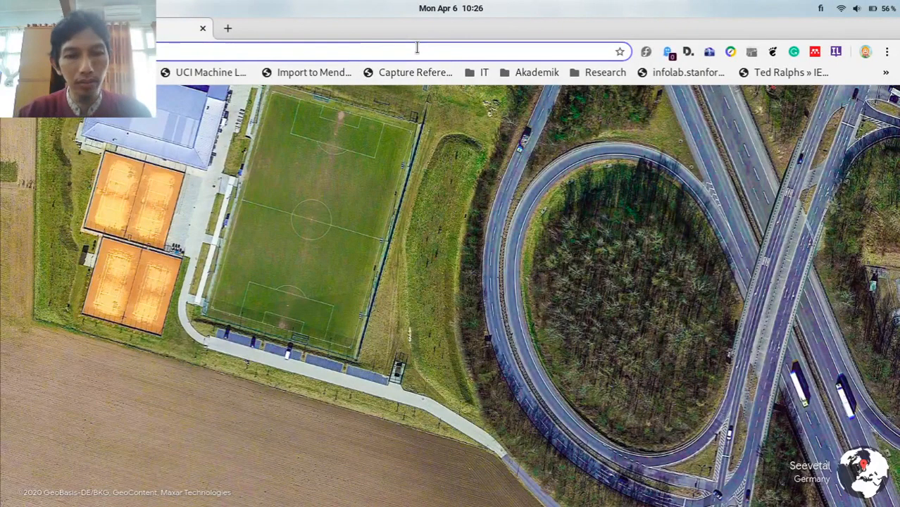
pyautogui.write('class')
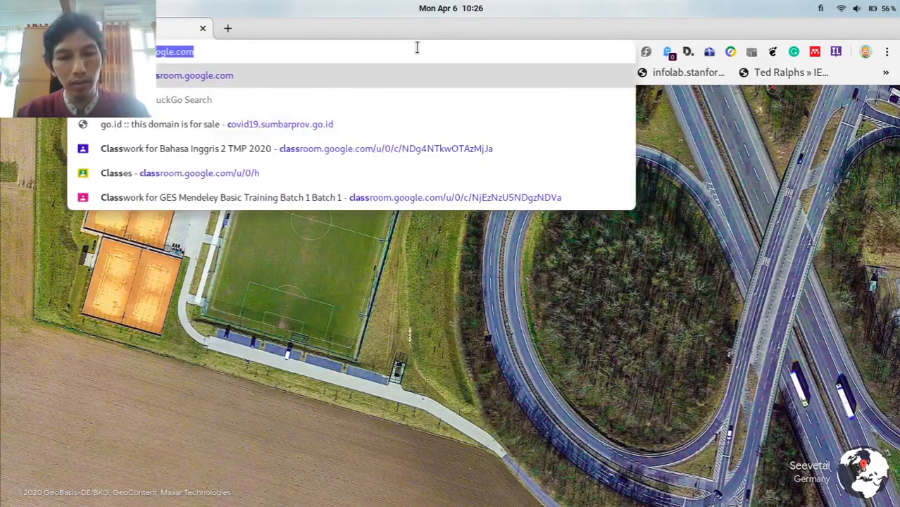
pyautogui.write('room.google.c')
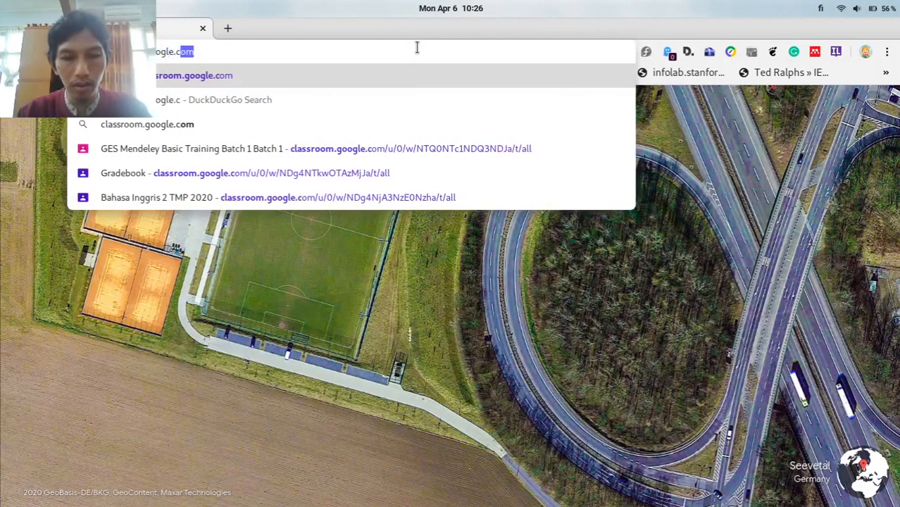
pyautogui.press('Return')
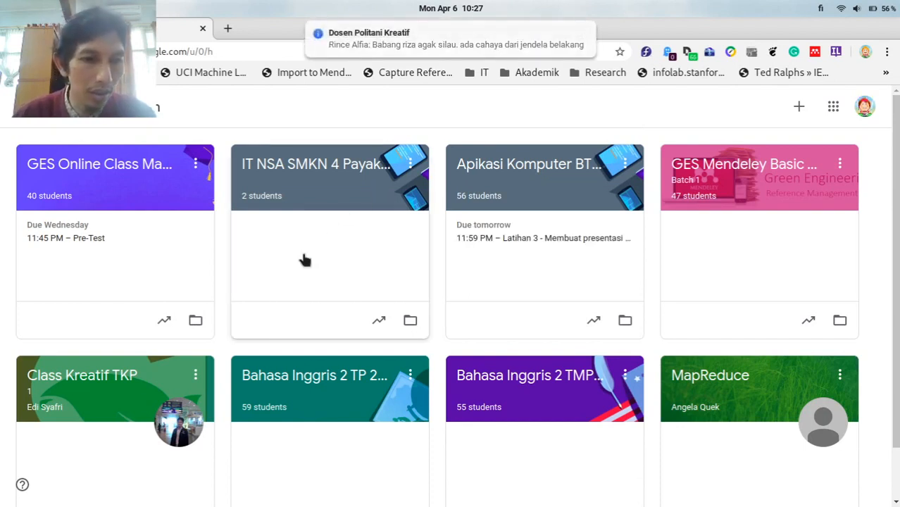
# Sign out of all Google accounts from the Classroom account menu.
pyautogui.click(195, 375)
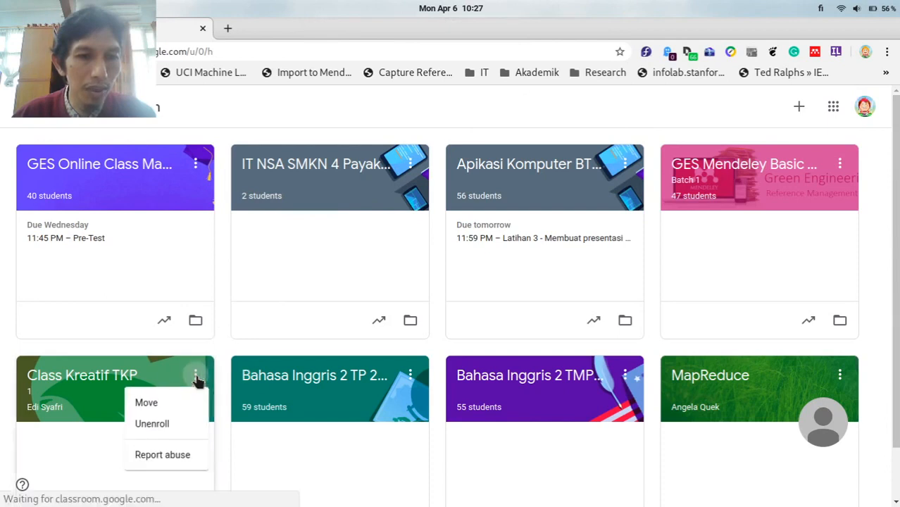
pyautogui.click(878, 276)
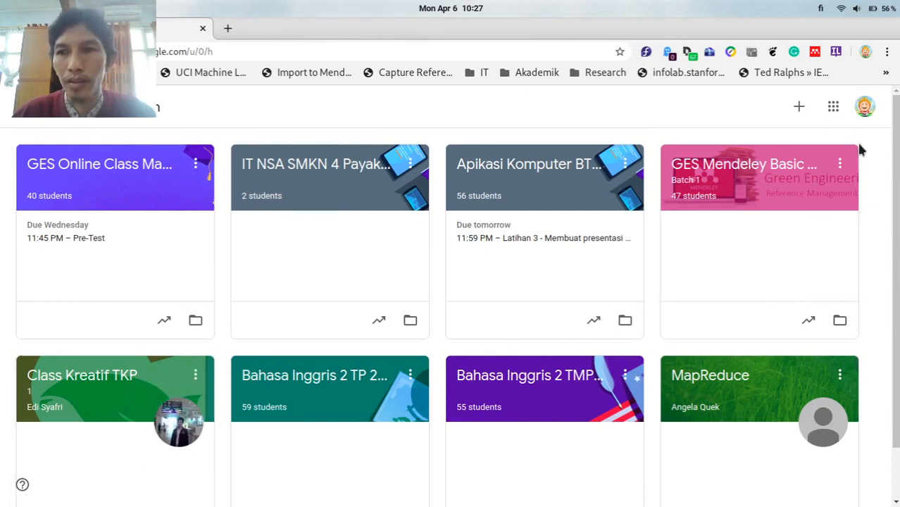
pyautogui.click(864, 107)
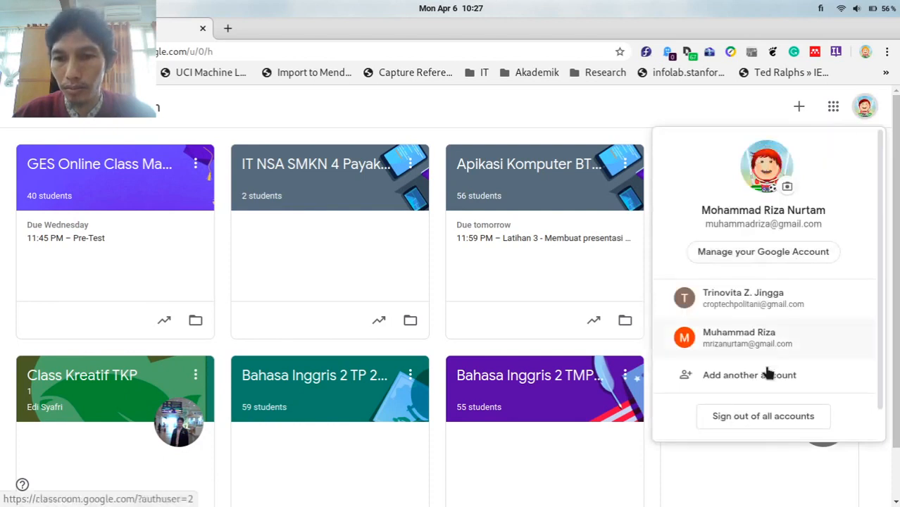
pyautogui.click(760, 416)
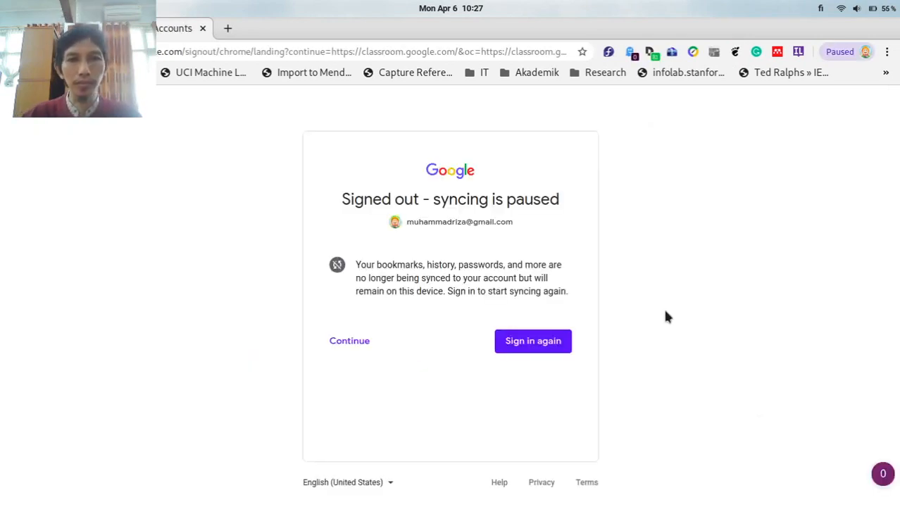
# Continue signed out and choose Google Classroom from the product page's Sign in list.
pyautogui.click(371, 355)
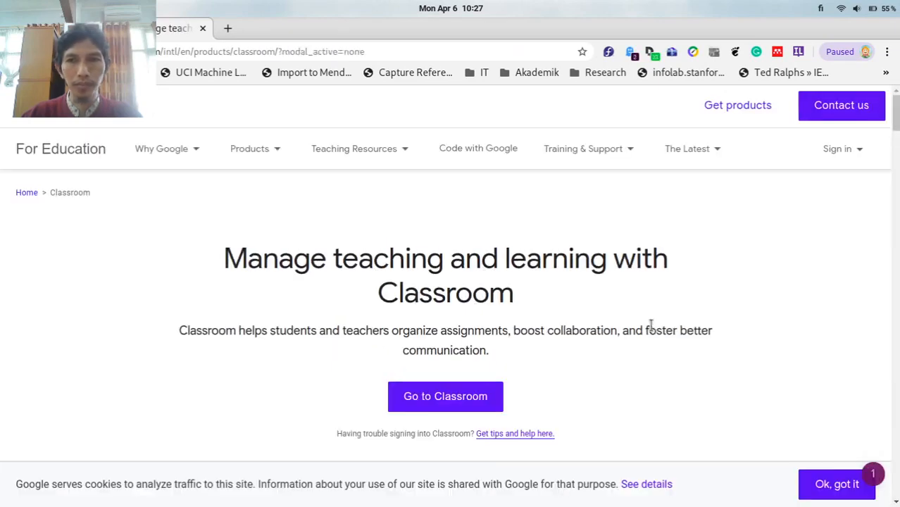
pyautogui.click(830, 151)
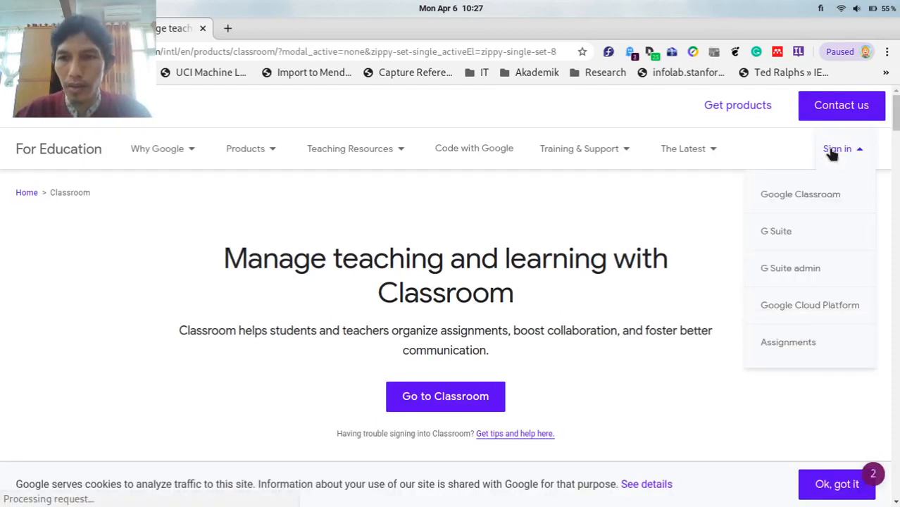
pyautogui.click(789, 196)
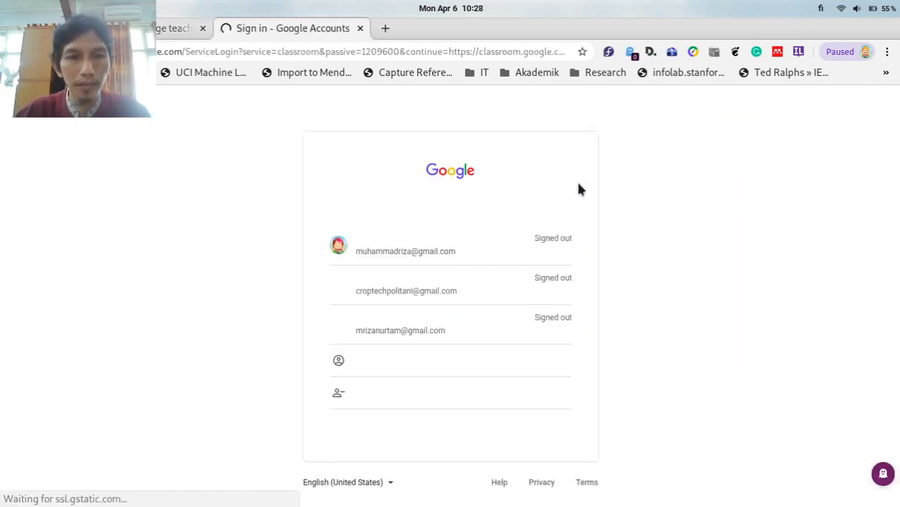
# Choose Use another account and enter the new account's e-mail address.
pyautogui.click(448, 361)
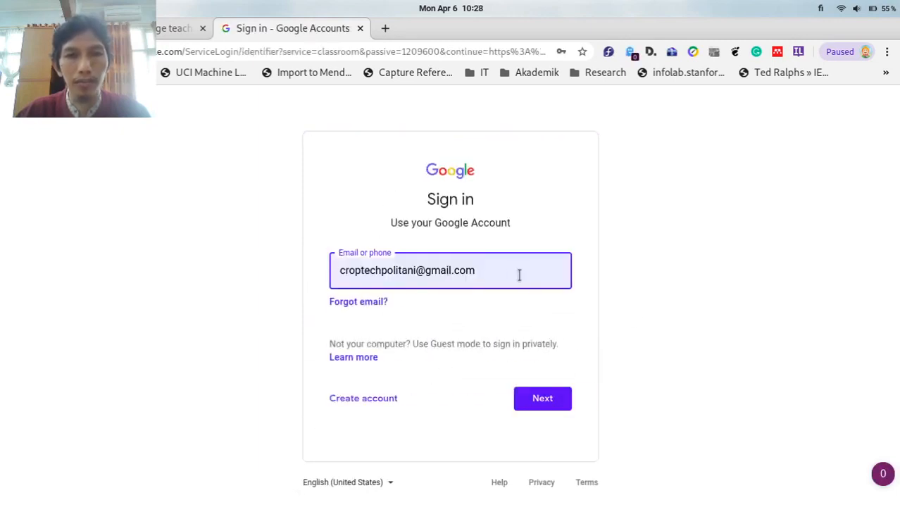
pyautogui.moveTo(518, 275); pyautogui.dragTo(306, 255)
pyautogui.press('BackSpace')
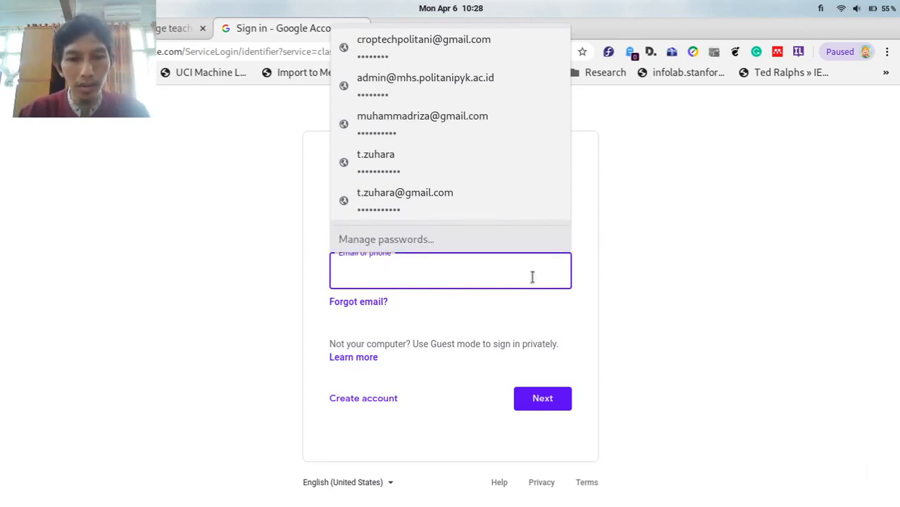
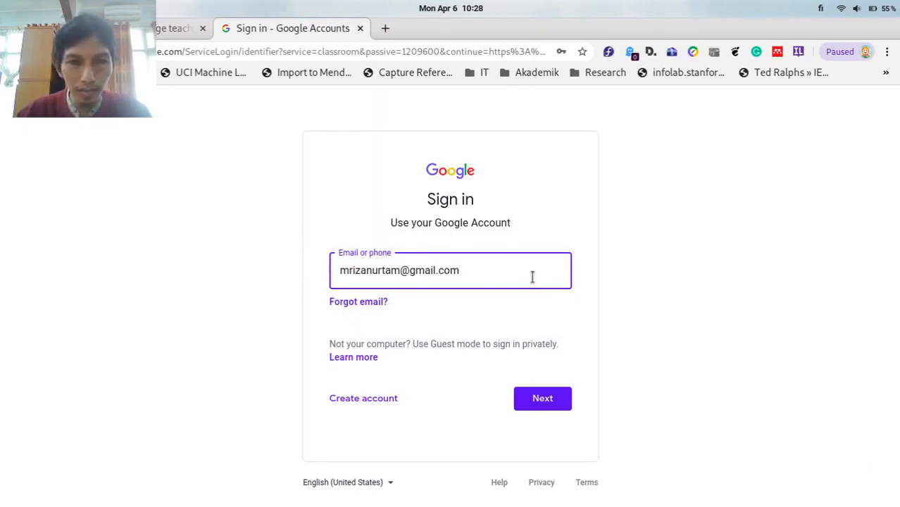
pyautogui.click(562, 402)
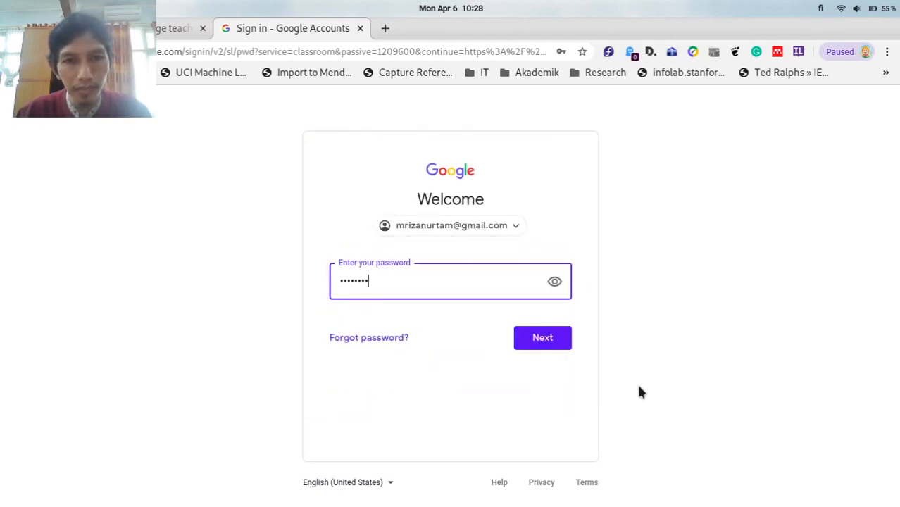
# Enter the account password, retrying until sign-in succeeds.
pyautogui.press('Return')
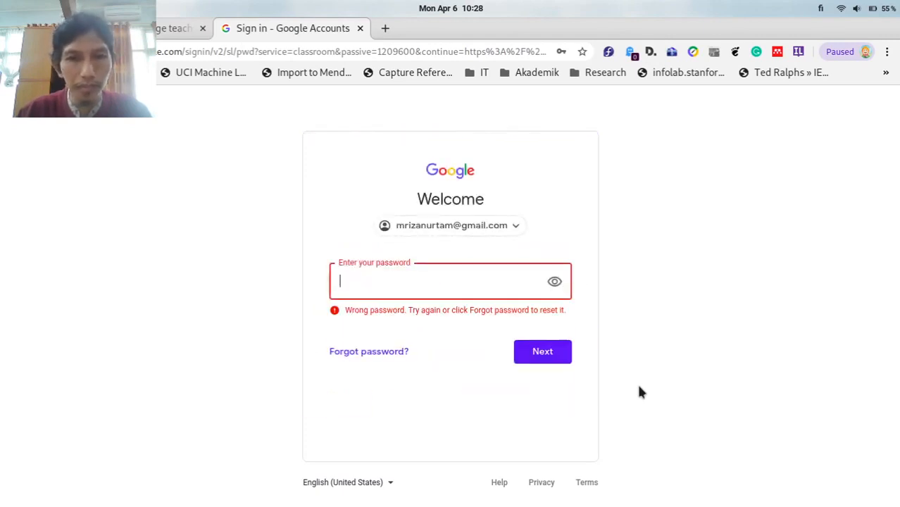
pyautogui.write('•••••••')
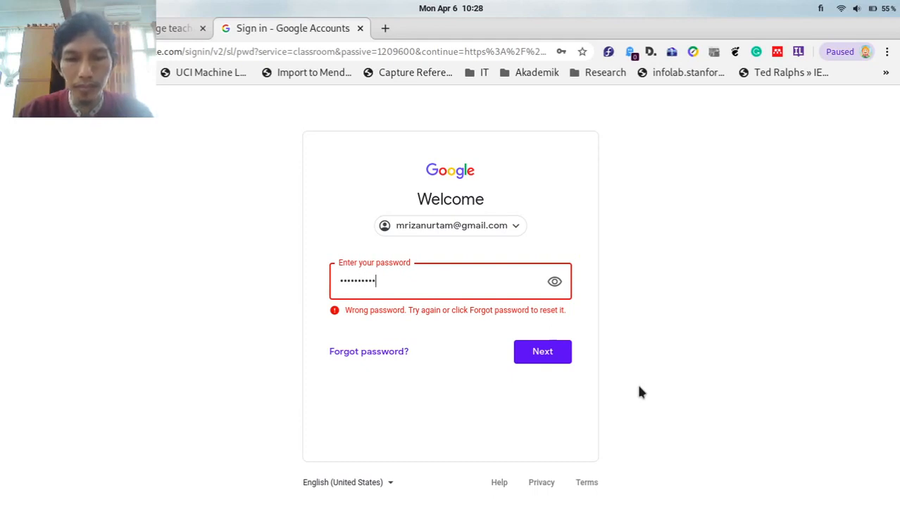
pyautogui.press('Return')
pyautogui.write('•')
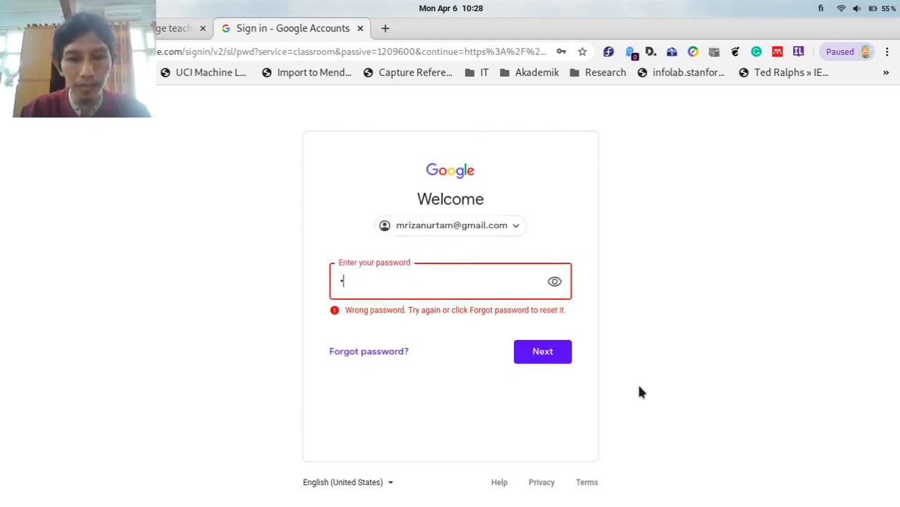
pyautogui.write('••••••••')
pyautogui.press('Return')
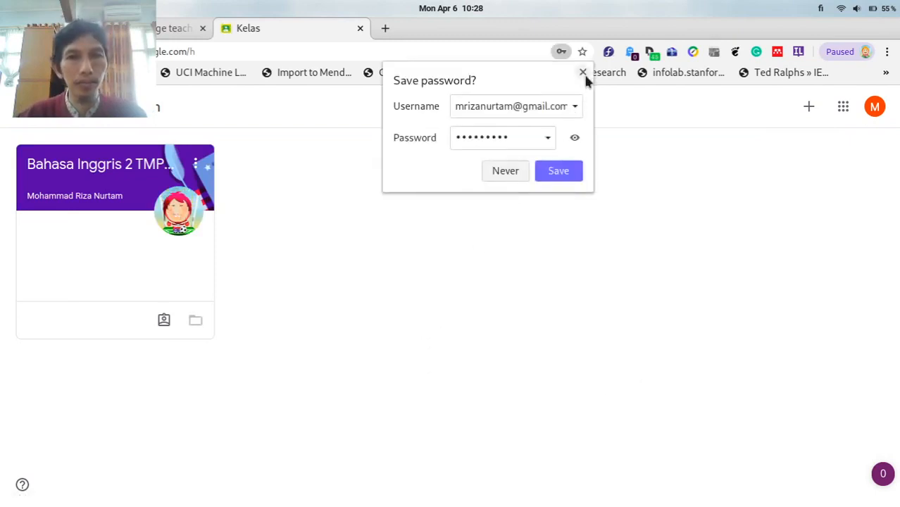
# Dismiss the save-password prompt and open the + menu to join or create a class.
pyautogui.click(583, 72)
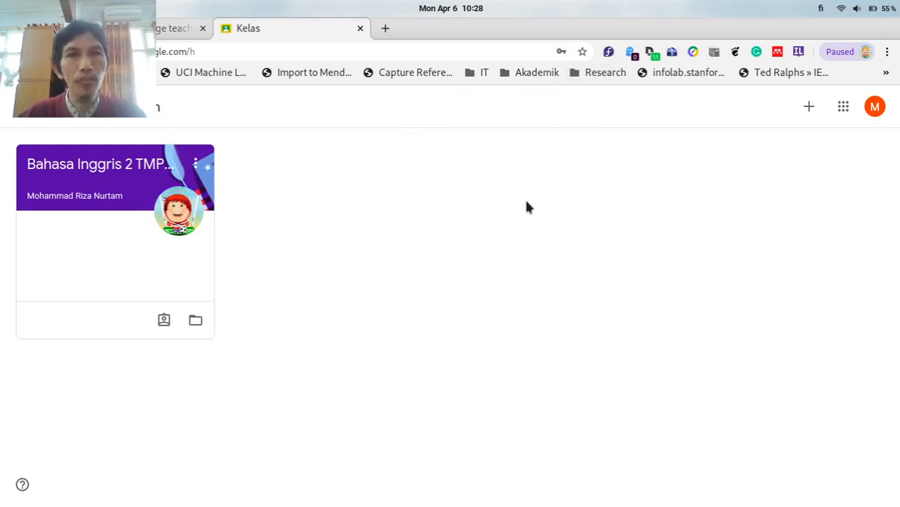
pyautogui.click(807, 112)
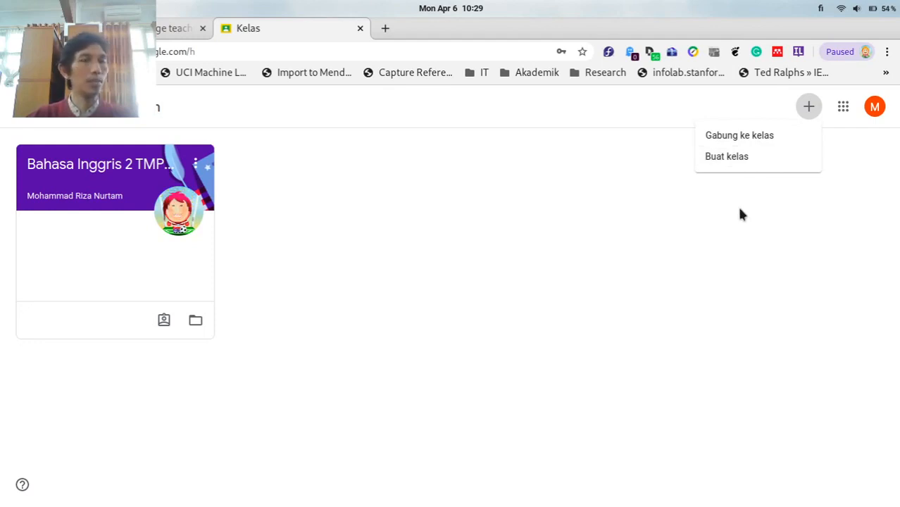
# Choose to create a class and tick the school-use acknowledgement checkbox.
pyautogui.click(734, 161)
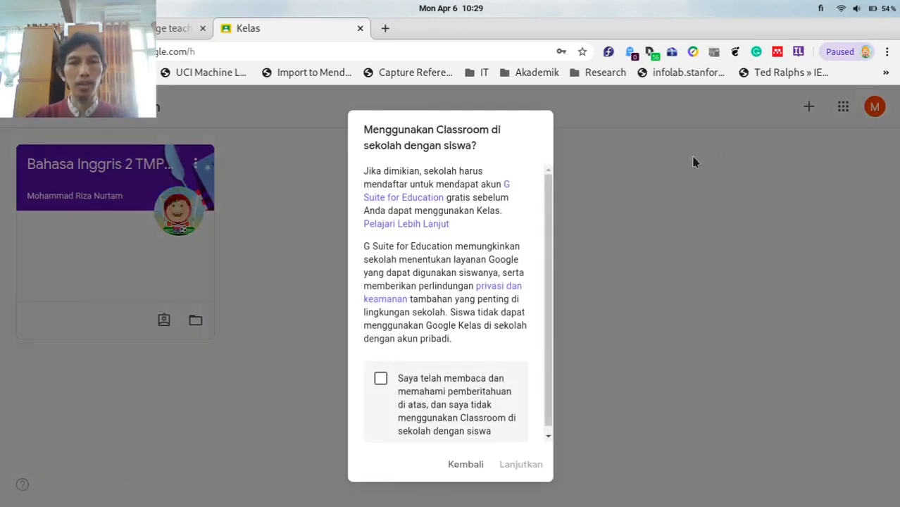
pyautogui.moveTo(551, 201); pyautogui.dragTo(544, 180)
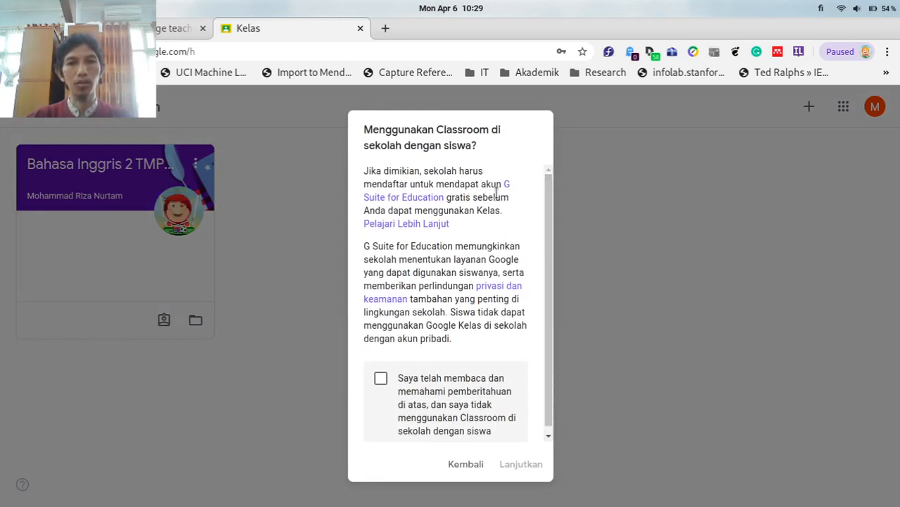
pyautogui.scroll(-1, 495, 192)
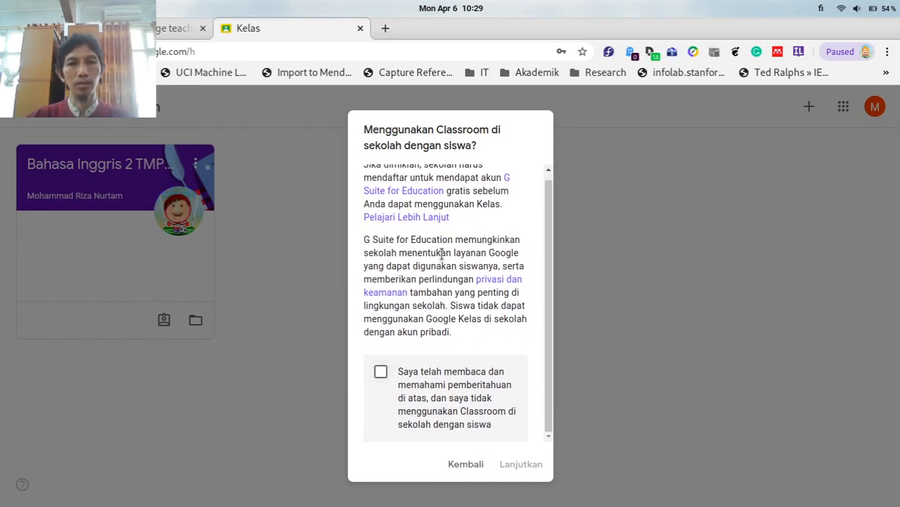
pyautogui.scroll(1, 434, 251)
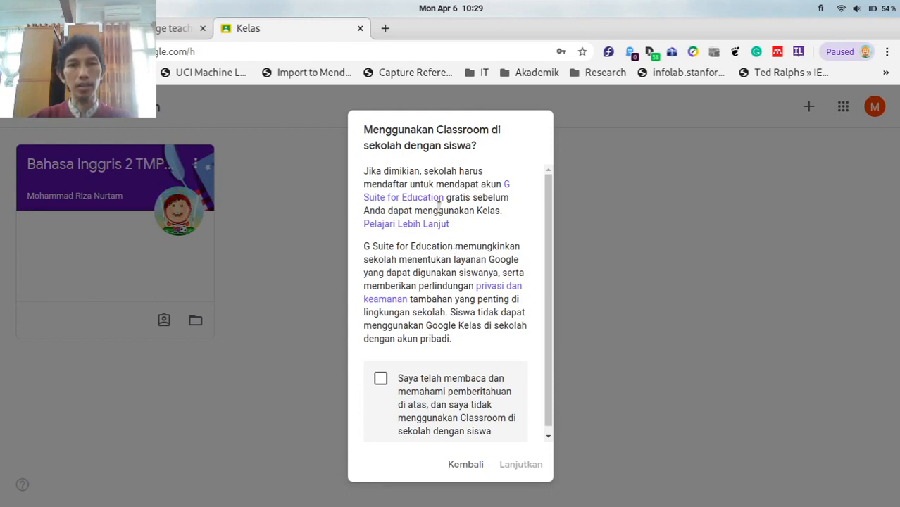
pyautogui.scroll(-1, 466, 260)
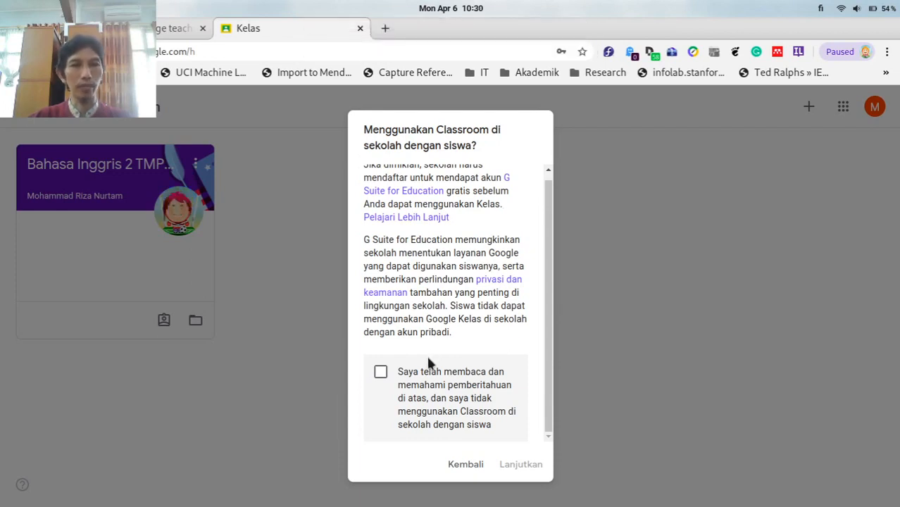
pyautogui.click(380, 371)
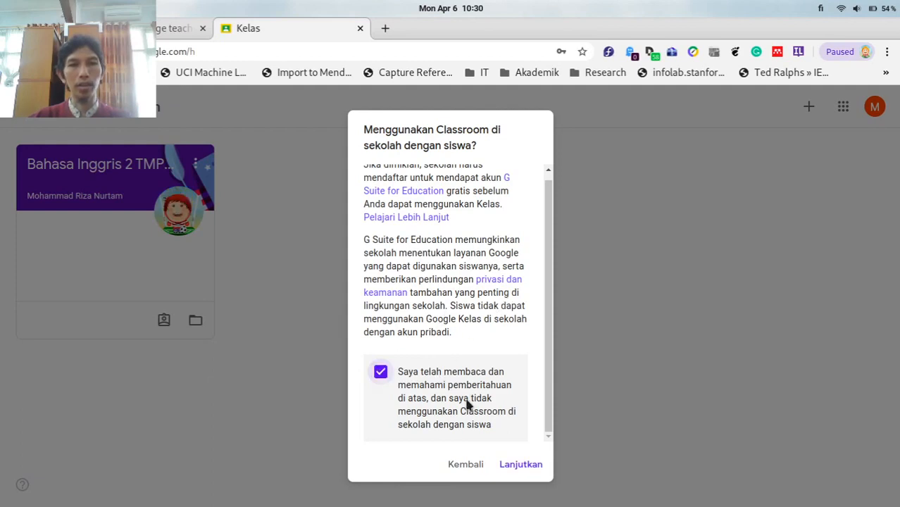
# Create the class 'Kelas Virtual Class Management' with section, subject and room left blank.
pyautogui.click(513, 464)
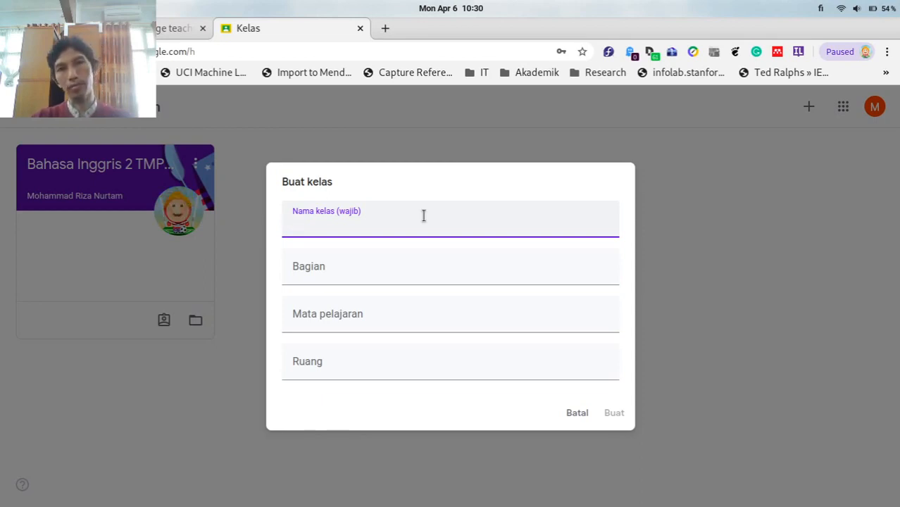
pyautogui.write('Kelas V')
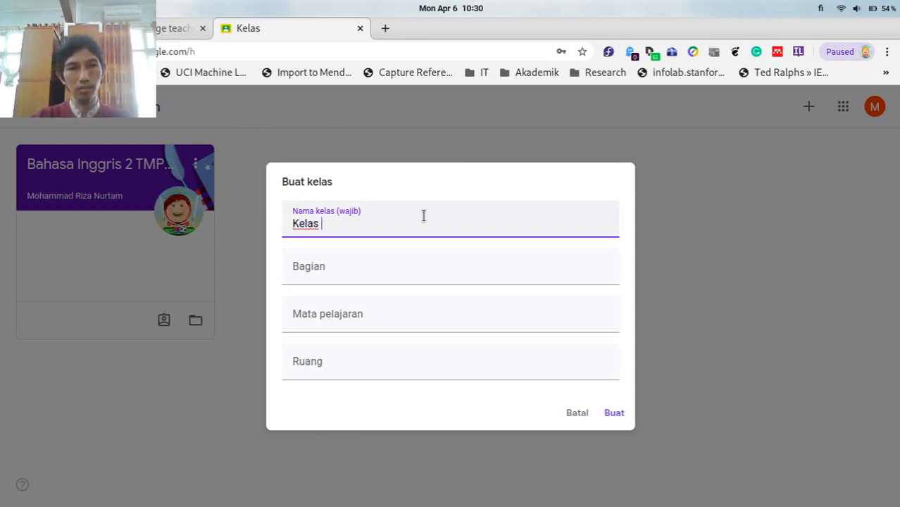
pyautogui.write('irtual')
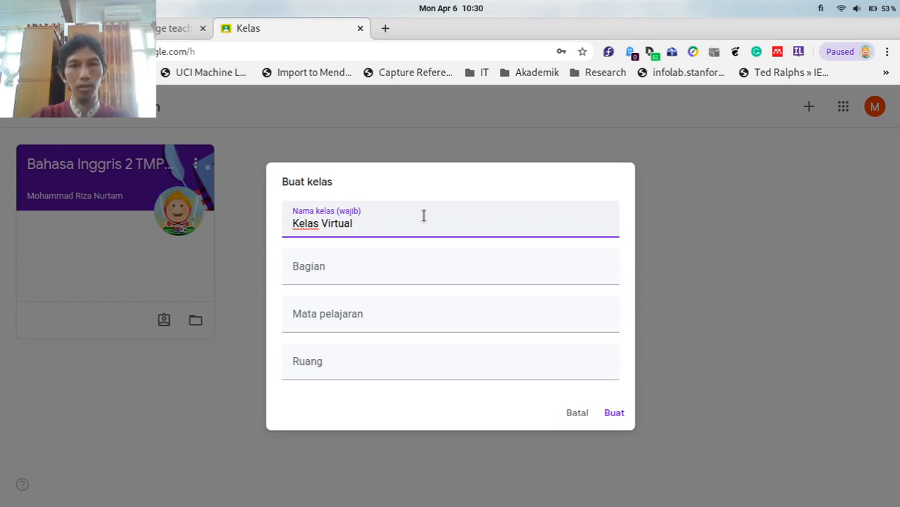
pyautogui.write('Belajar')
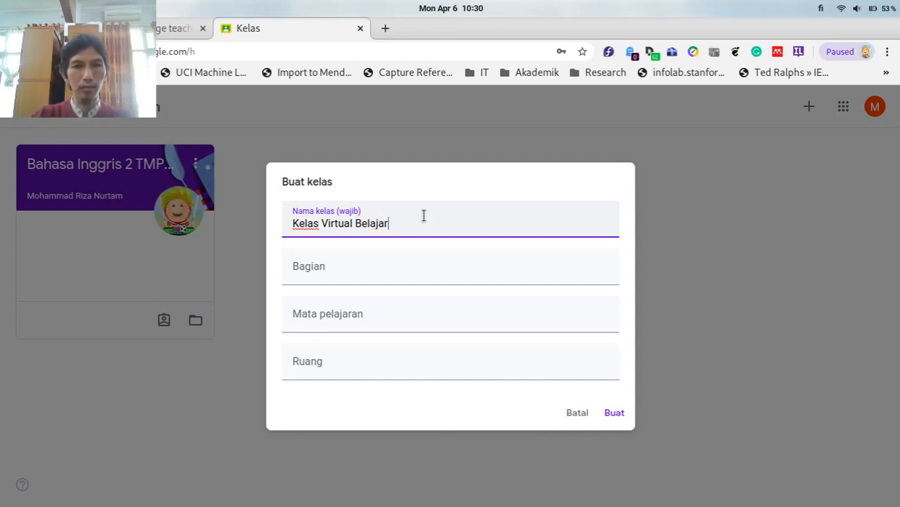
pyautogui.press('BackSpace')
pyautogui.press('BackSpace')
pyautogui.press('BackSpace')
pyautogui.press('BackSpace')
pyautogui.press('BackSpace')
pyautogui.press('BackSpace')
pyautogui.press('BackSpace')
pyautogui.press('BackSpace')
pyautogui.write('Cla')
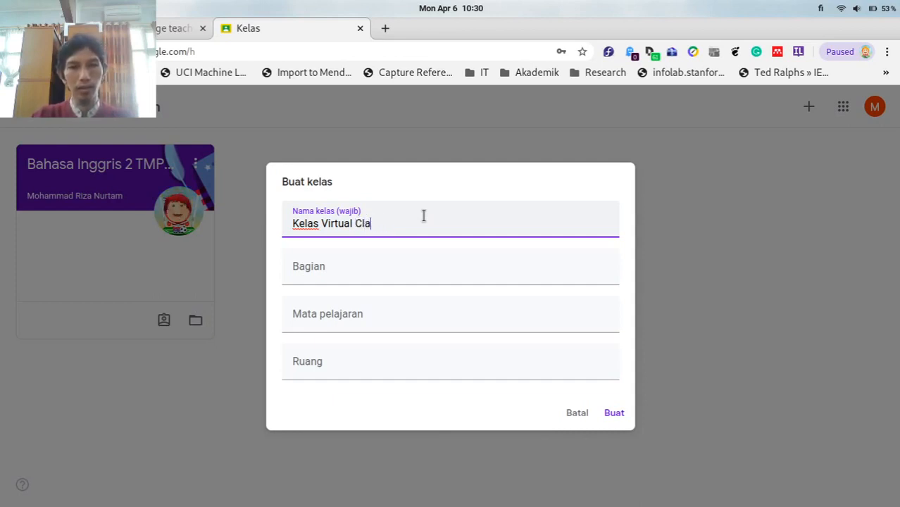
pyautogui.write('ss Management')
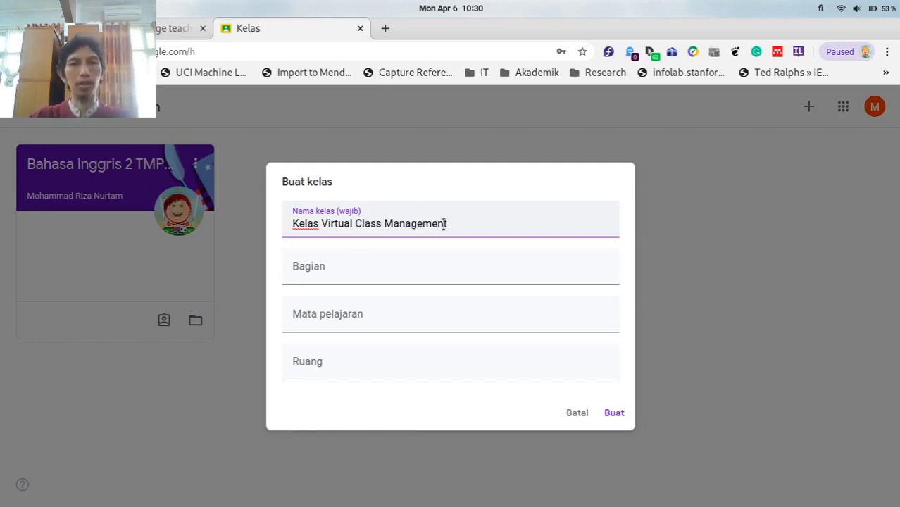
pyautogui.click(336, 273)
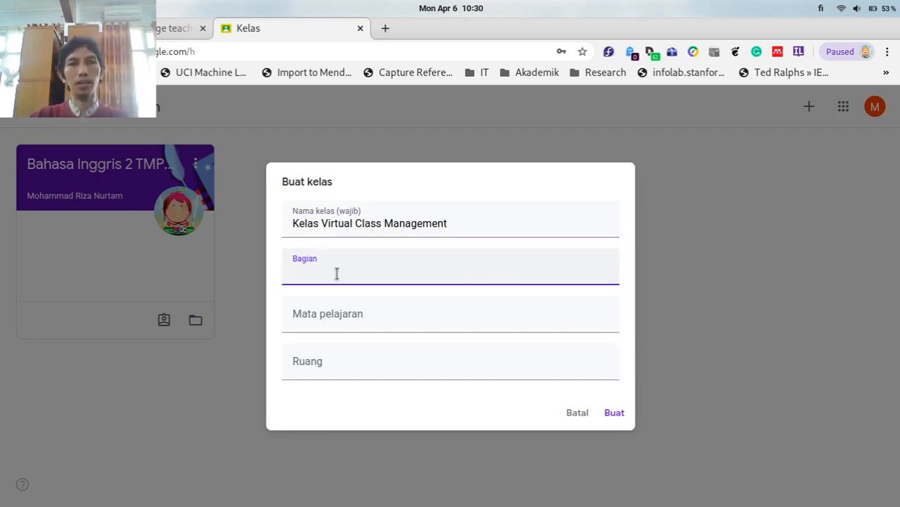
pyautogui.click(332, 314)
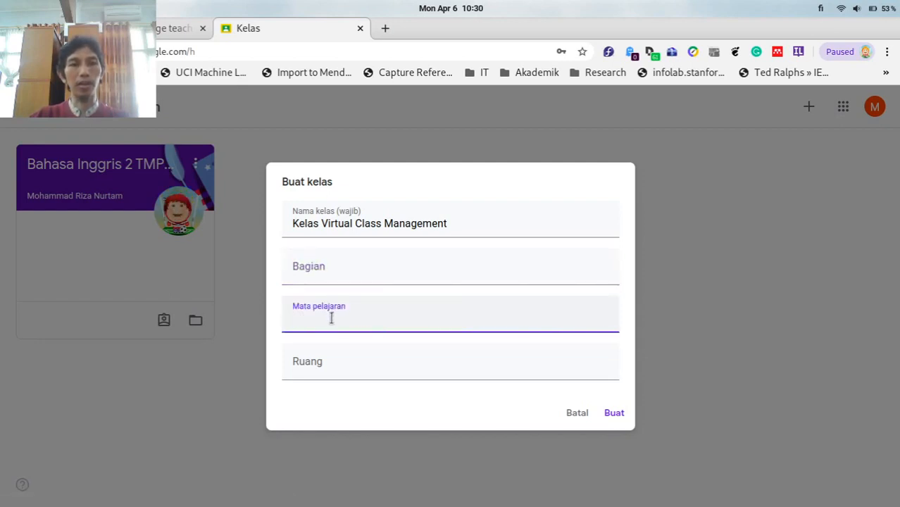
pyautogui.click(326, 356)
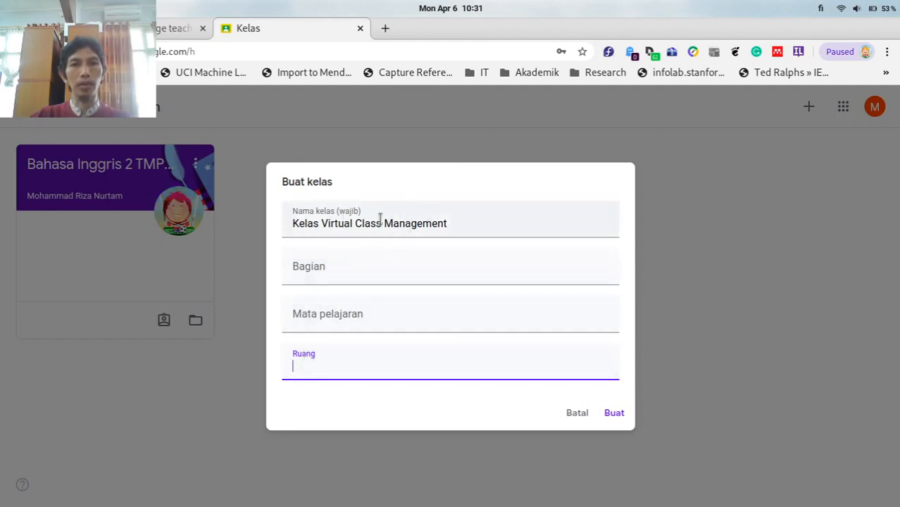
pyautogui.click(462, 224)
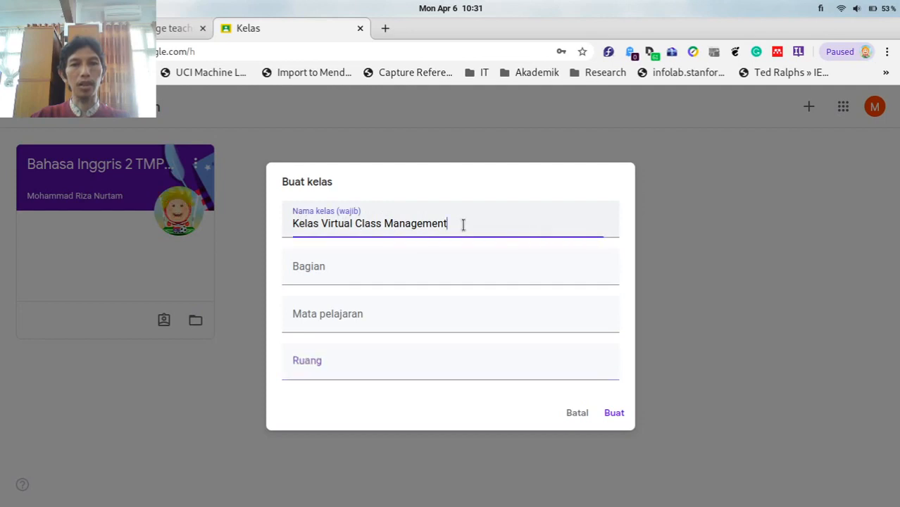
pyautogui.click(614, 416)
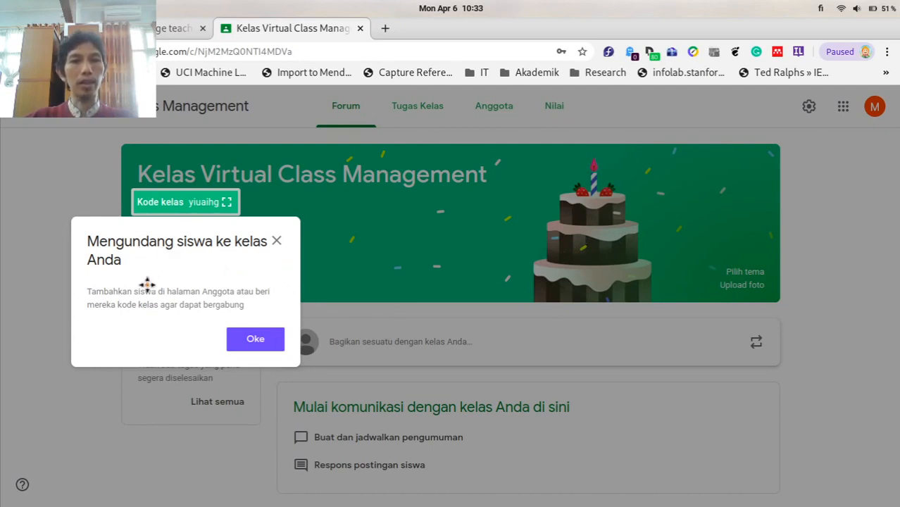
# Dismiss the 'Mengundang siswa ke kelas Anda' notice with Oke.
pyautogui.click(252, 343)
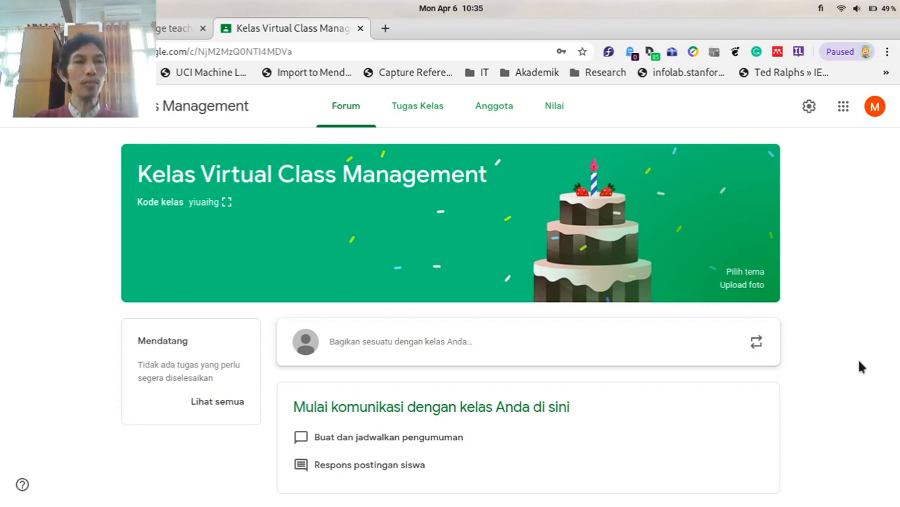
# Open the post composer, dismiss the scheduling note, and keep all students as recipients.
pyautogui.click(450, 350)
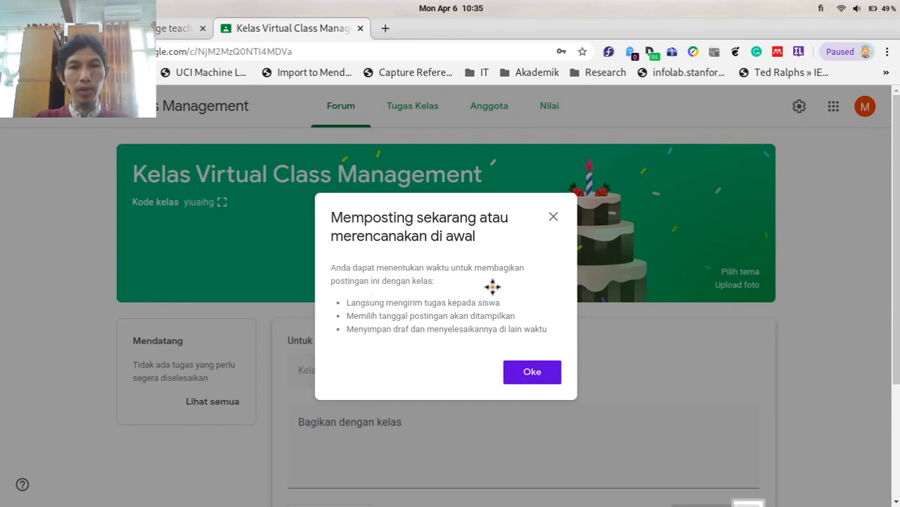
pyautogui.click(530, 372)
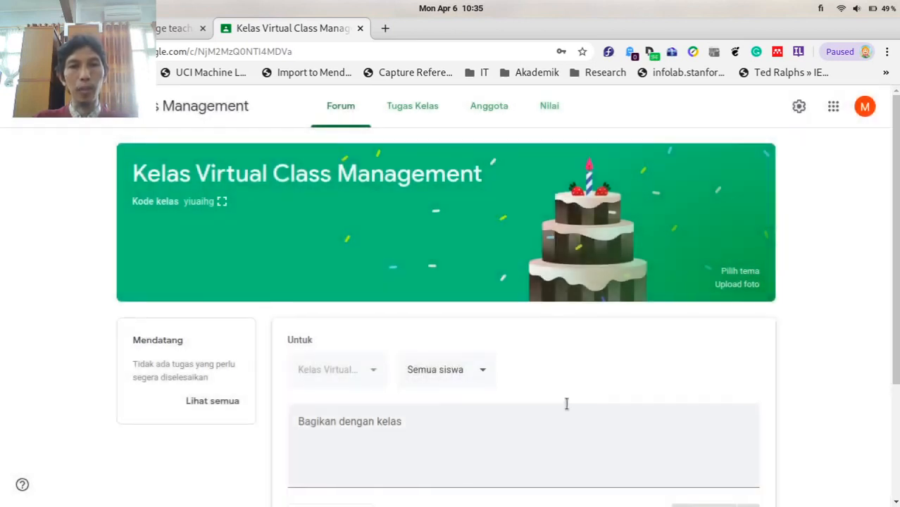
pyautogui.scroll(-3, 514, 346)
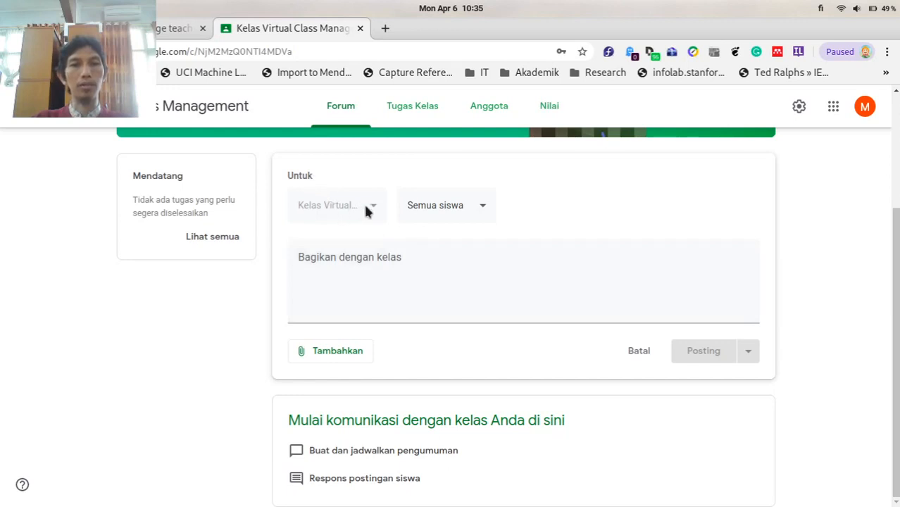
pyautogui.click(474, 203)
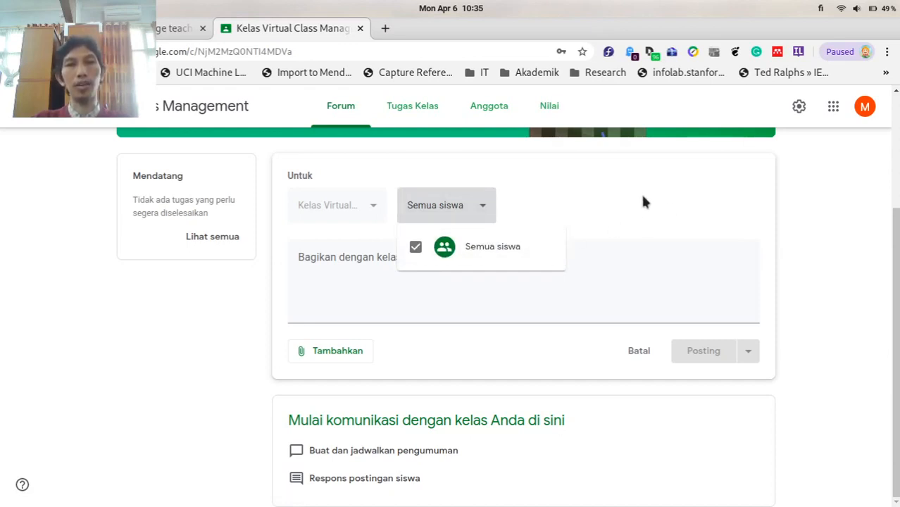
pyautogui.click(582, 240)
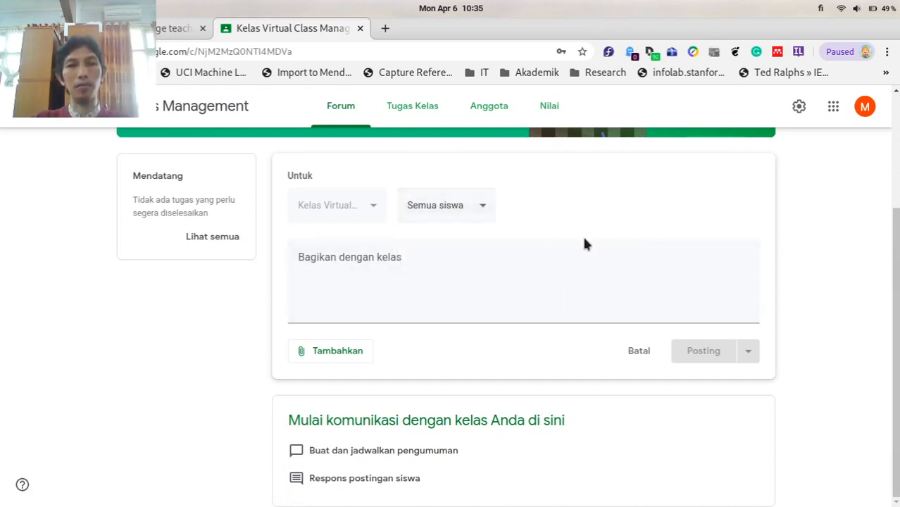
# Write the announcement 'Pengumuman: 2 minggu lagi kita kuis. silakan review catatan anda!'.
pyautogui.click(415, 306)
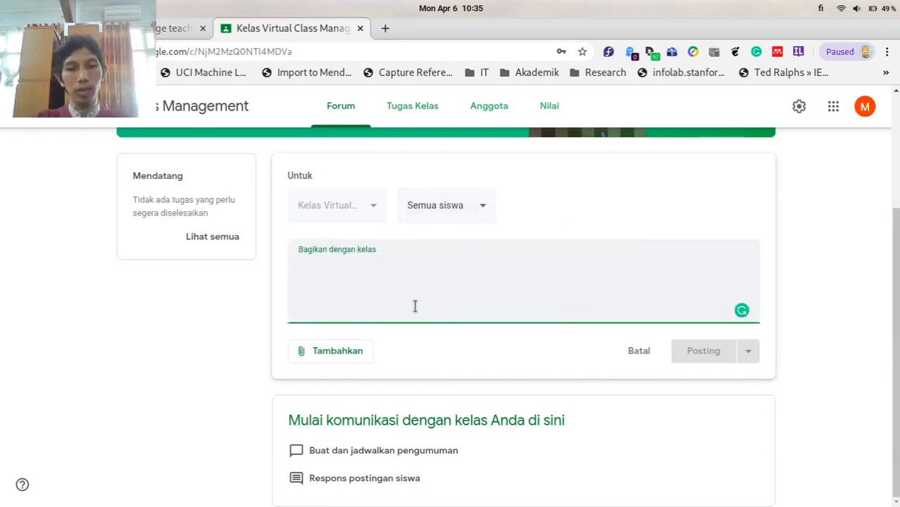
pyautogui.write('Peng')
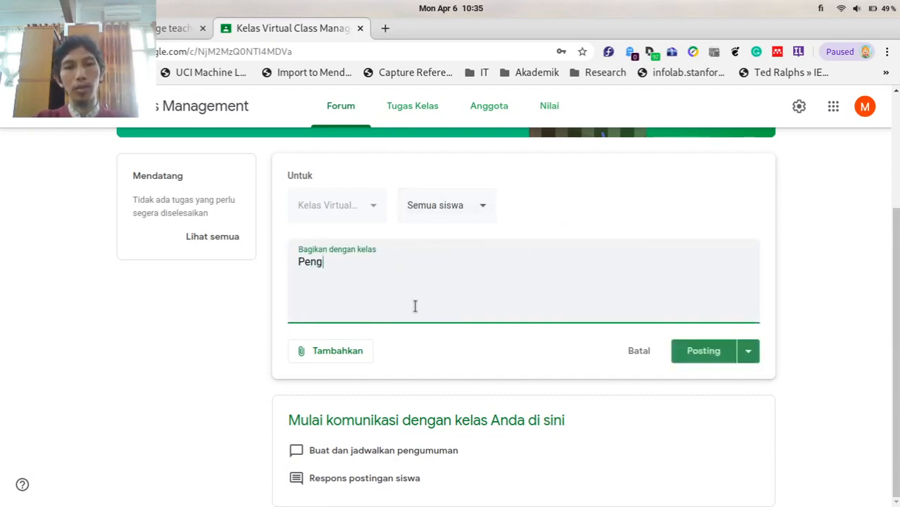
pyautogui.write('umuman: ')
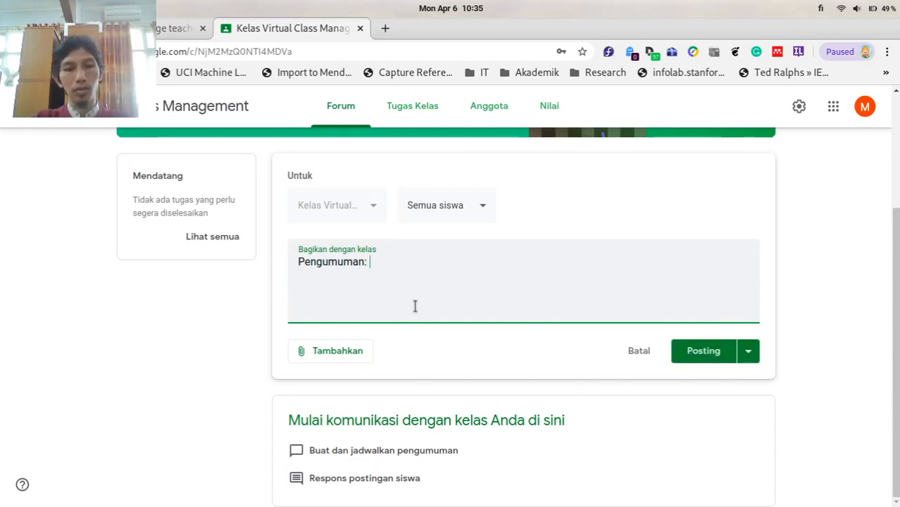
pyautogui.write('2 minggu lagi')
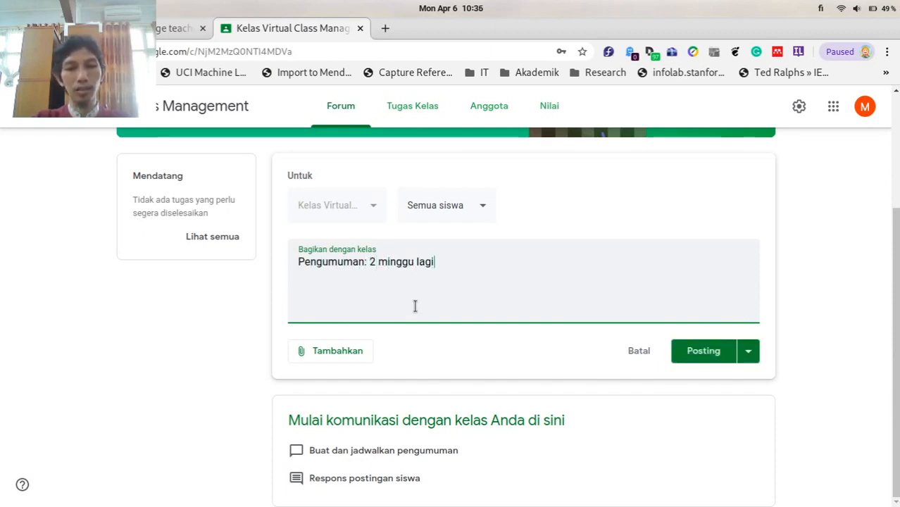
pyautogui.write(' kita kuis. sialakan')
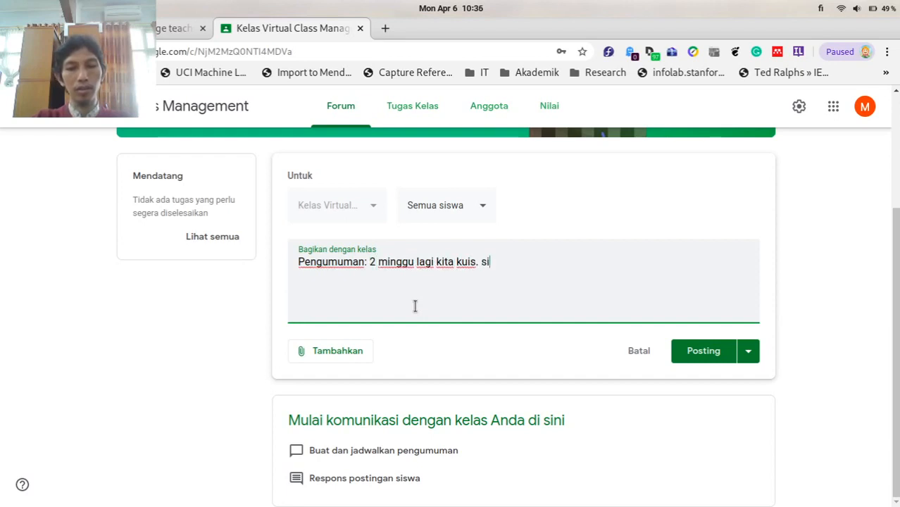
pyautogui.press('BackSpace')
pyautogui.press('BackSpace')
pyautogui.press('BackSpace')
pyautogui.press('BackSpace')
pyautogui.press('BackSpace')
pyautogui.press('BackSpace')
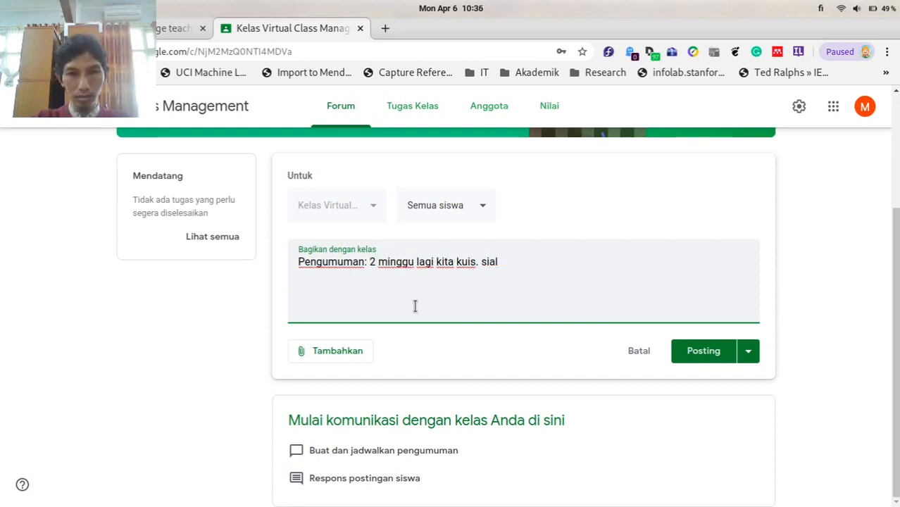
pyautogui.write('lakan re')
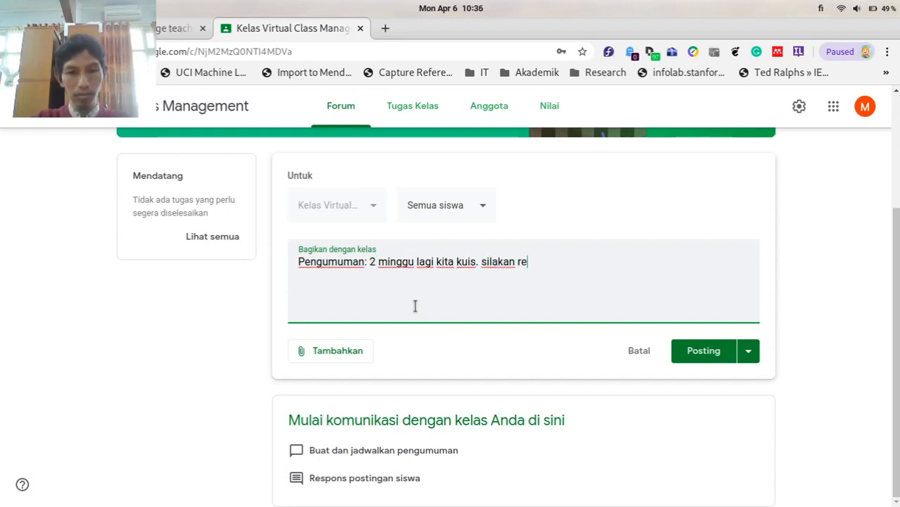
pyautogui.write('view catatan anda')
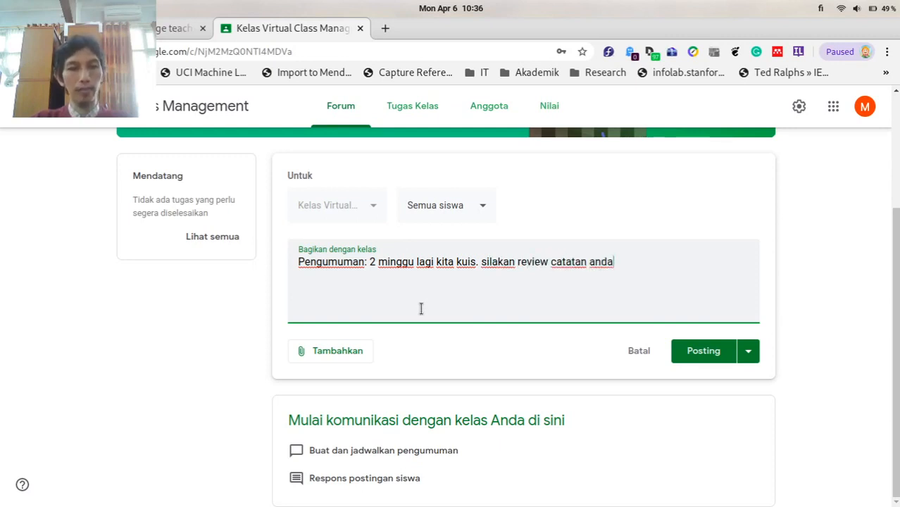
pyautogui.write('!')
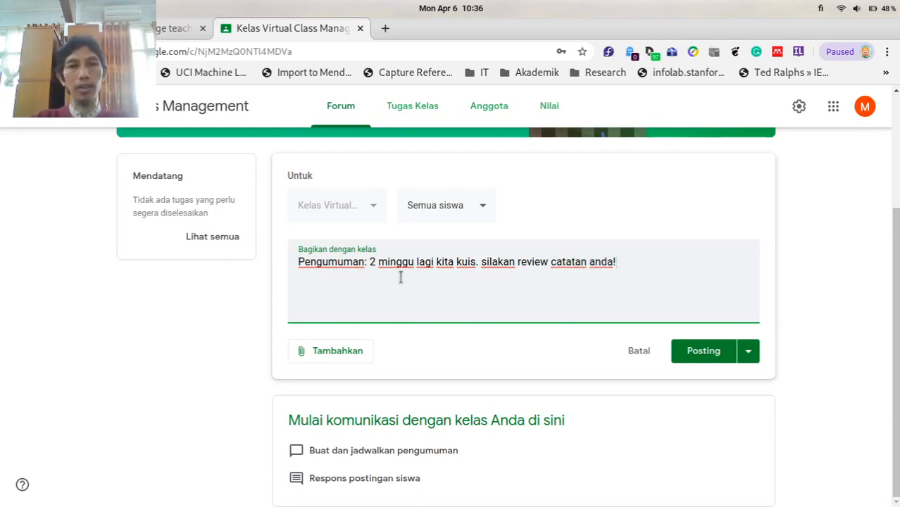
# Choose Tambahkan > File to bring up the Google Drive upload dialog.
pyautogui.click(330, 354)
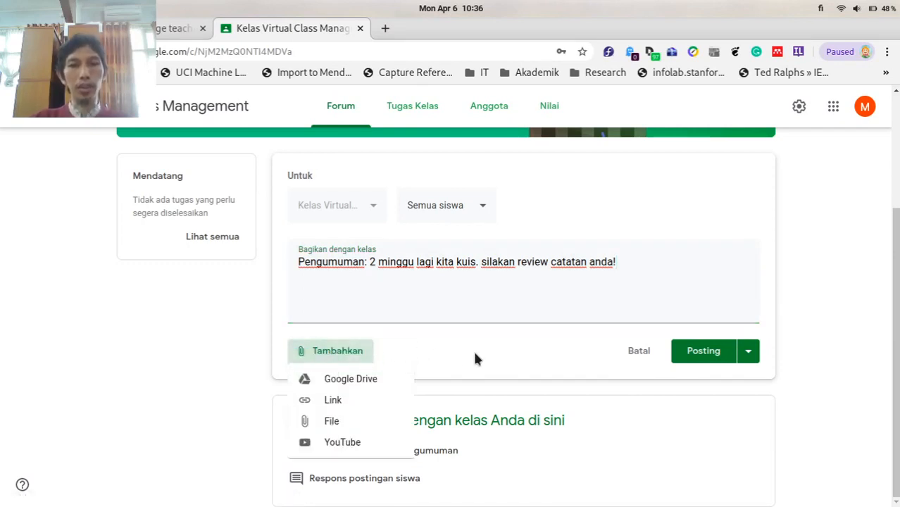
pyautogui.click(328, 423)
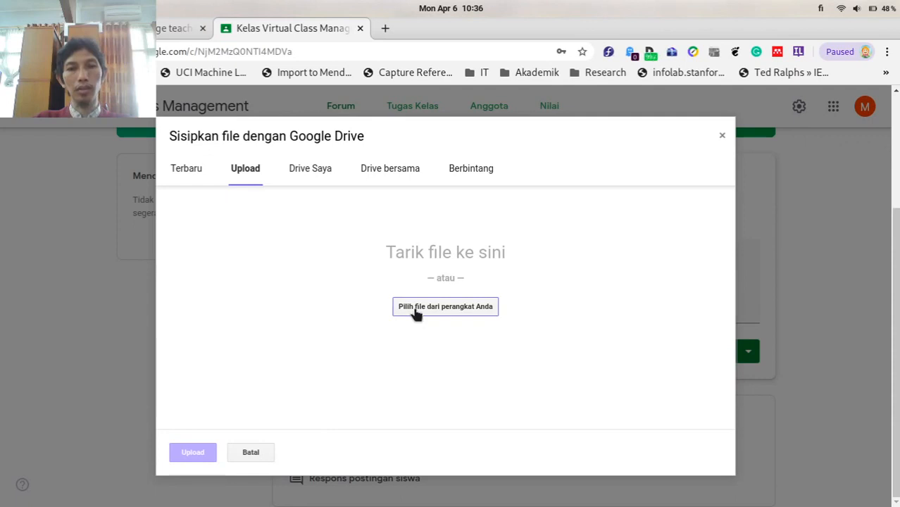
# Choose 21-Verbals-Gerunds-Infinitives.pdf from Kerja > 1. Mengajar > Bahasa Inggris for upload.
pyautogui.click(421, 311)
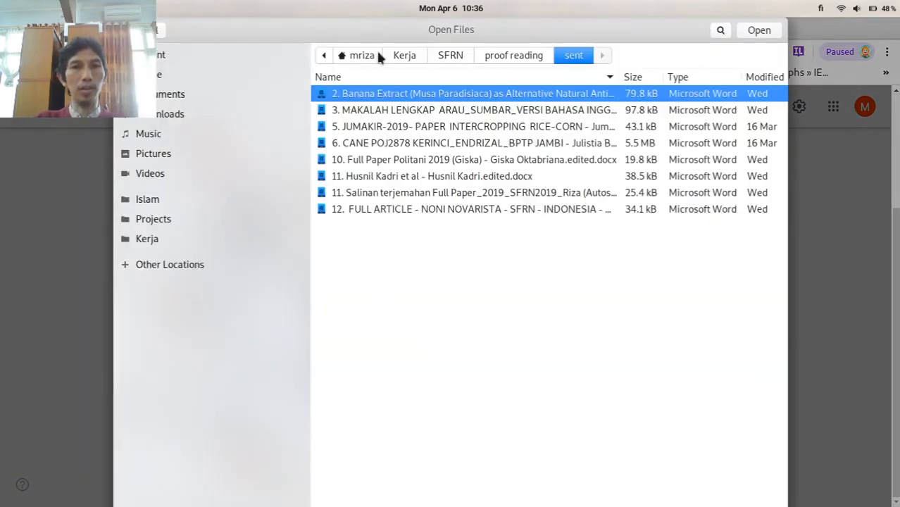
pyautogui.click(415, 53)
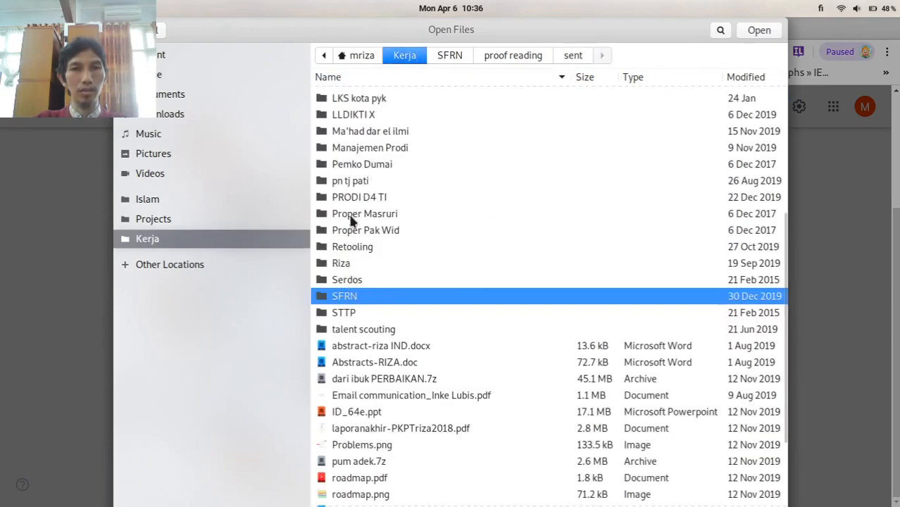
pyautogui.scroll(5, 419, 135)
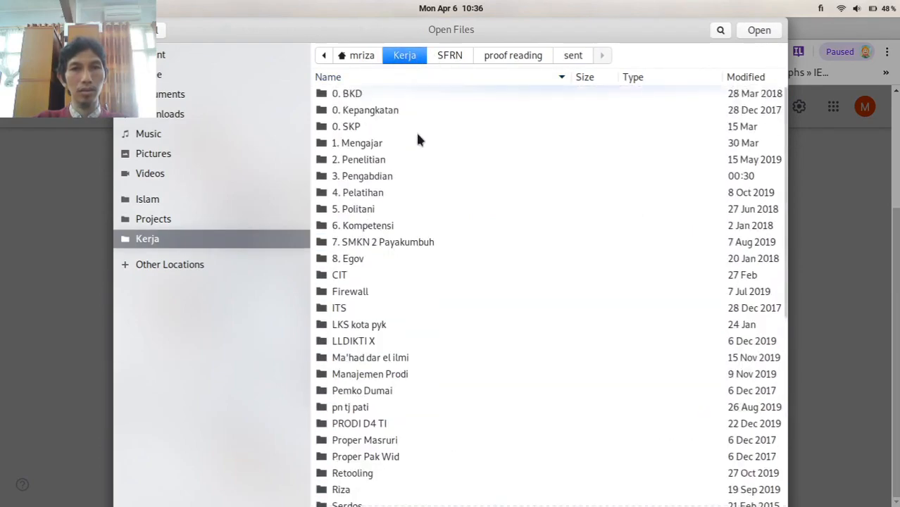
pyautogui.doubleClick(390, 144)
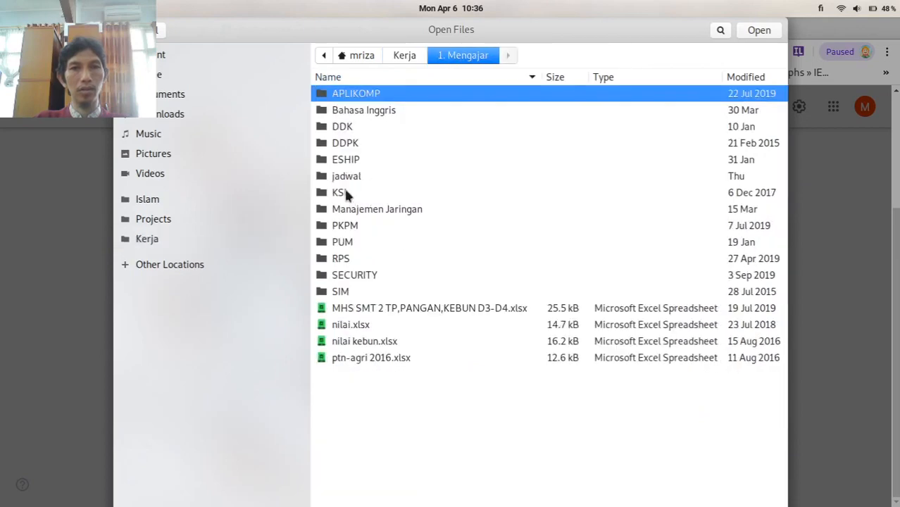
pyautogui.doubleClick(372, 113)
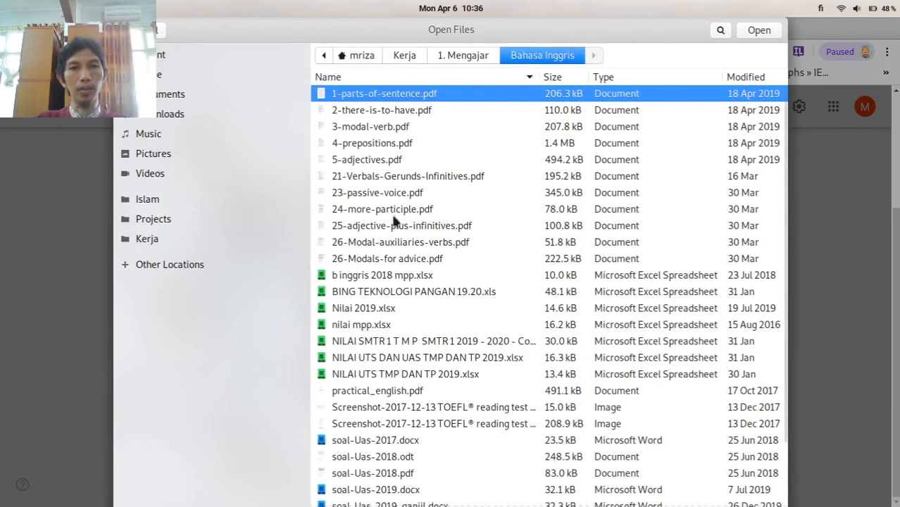
pyautogui.click(383, 180)
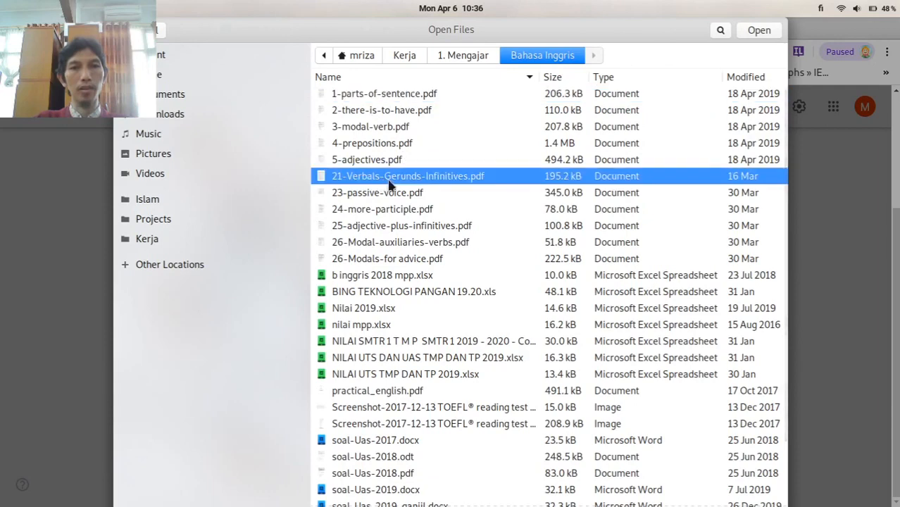
pyautogui.click(757, 32)
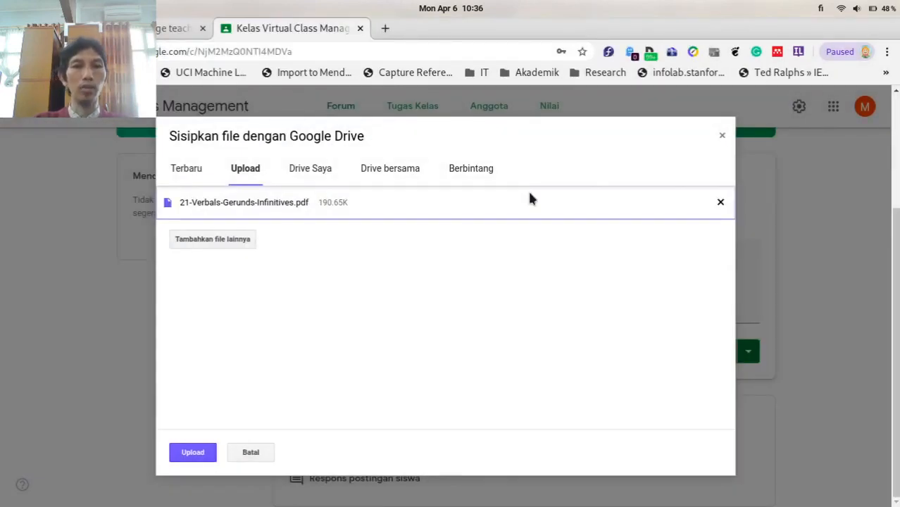
# Upload the PDF so it attaches to the announcement draft.
pyautogui.click(196, 454)
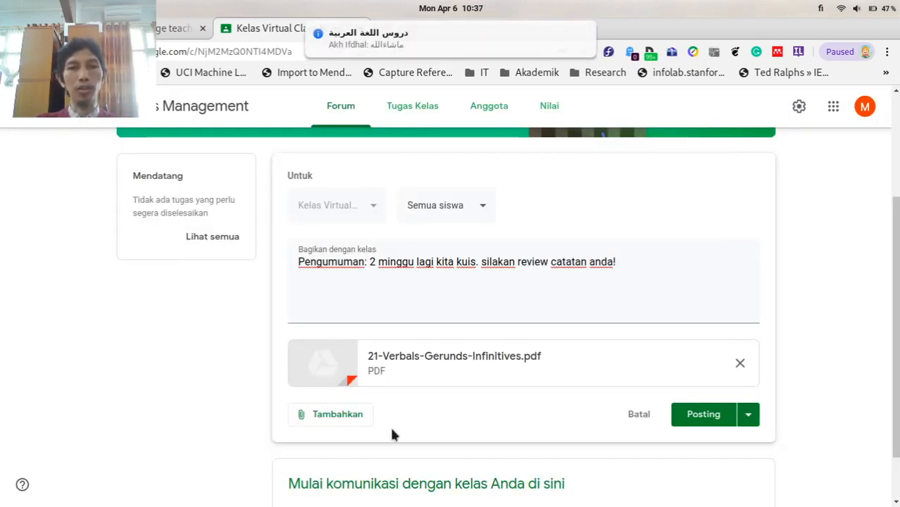
pyautogui.click(356, 420)
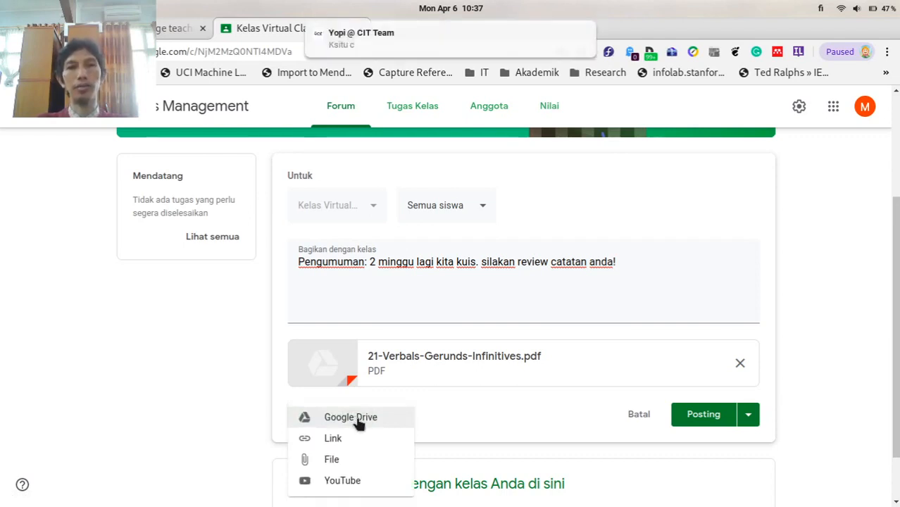
# In the Google Drive picker, keep all file types and search Drive for 'laporan'.
pyautogui.click(359, 422)
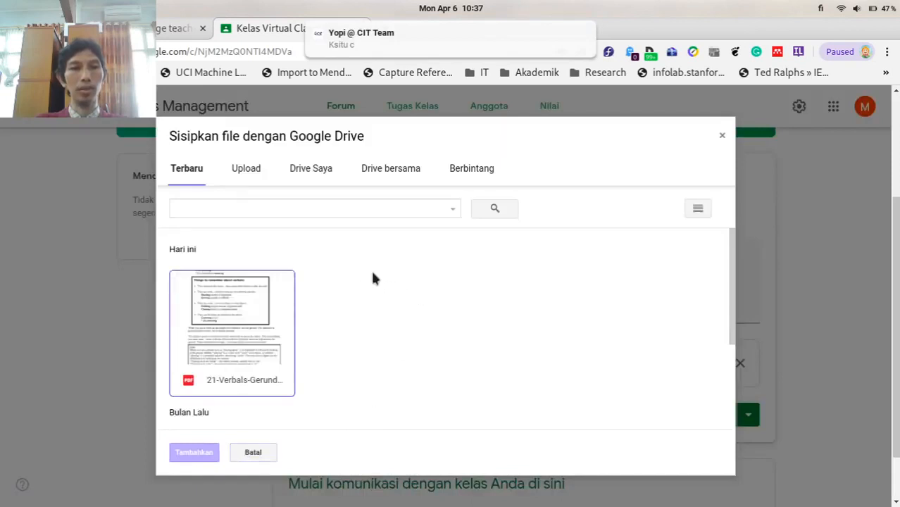
pyautogui.click(452, 209)
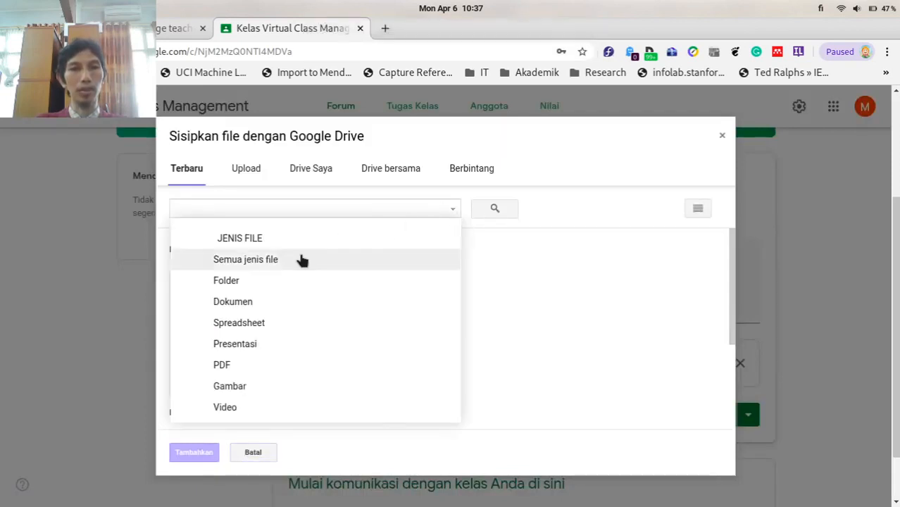
pyautogui.click(300, 259)
pyautogui.click(417, 204)
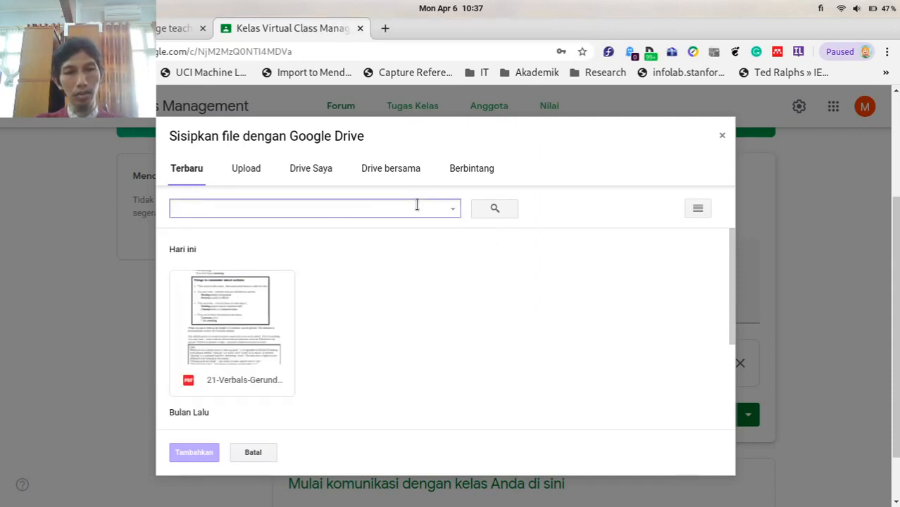
pyautogui.write('laporan')
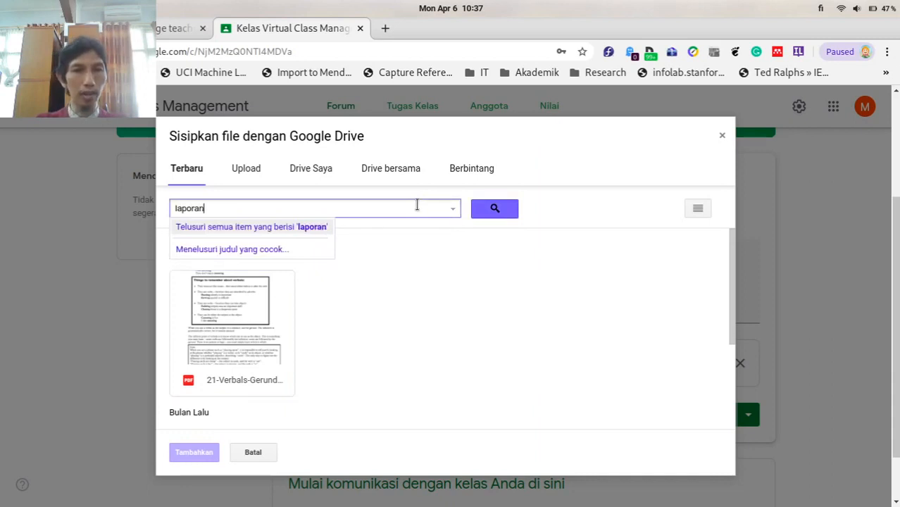
pyautogui.click(510, 209)
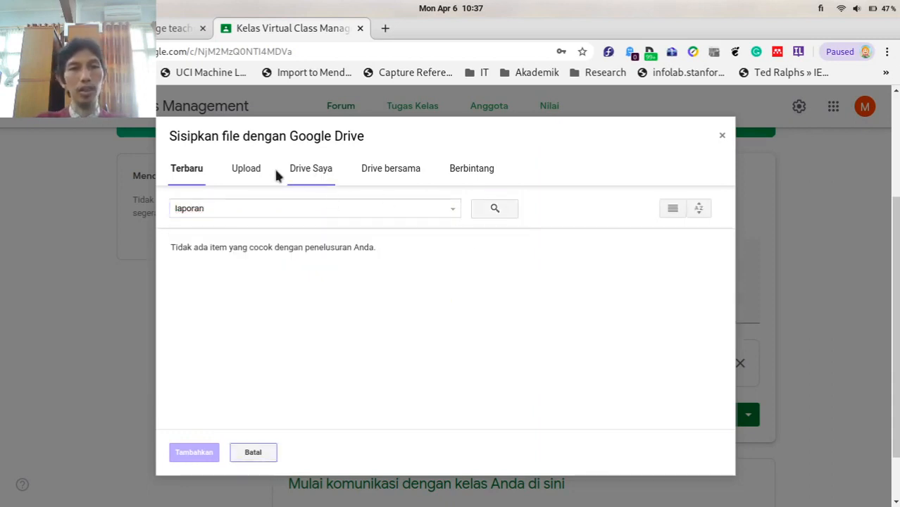
# Attach the Exercise 22.2 Google Doc from Drive Saya > Classroom > Bahasa Inggris 2 TMP 2020.
pyautogui.click(310, 176)
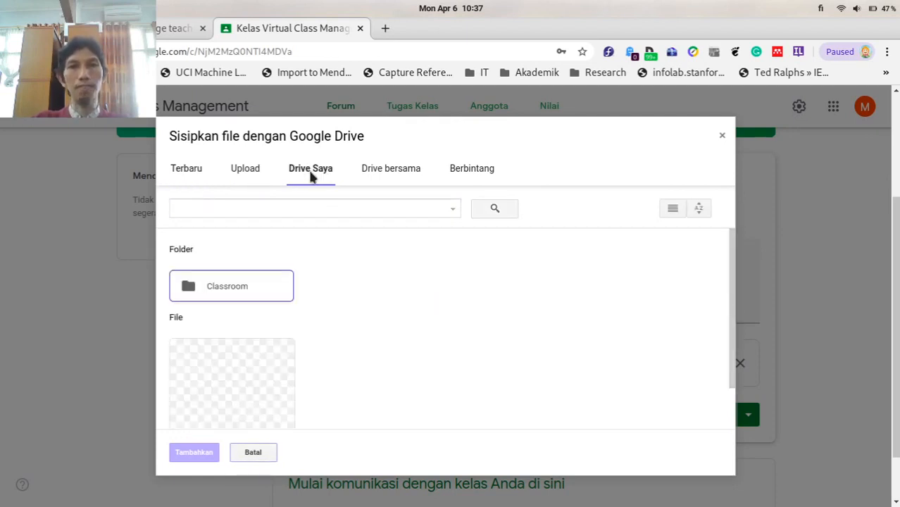
pyautogui.scroll(-1, 350, 322)
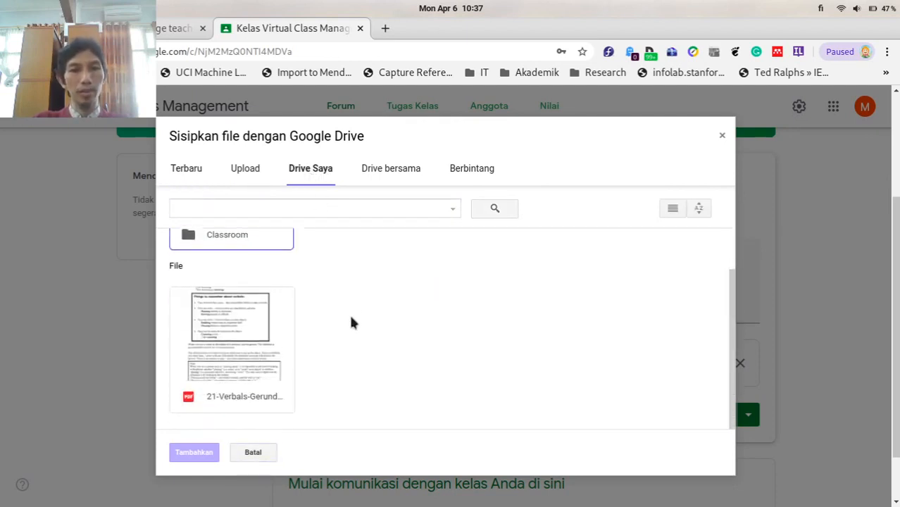
pyautogui.scroll(1, 341, 322)
pyautogui.doubleClick(245, 285)
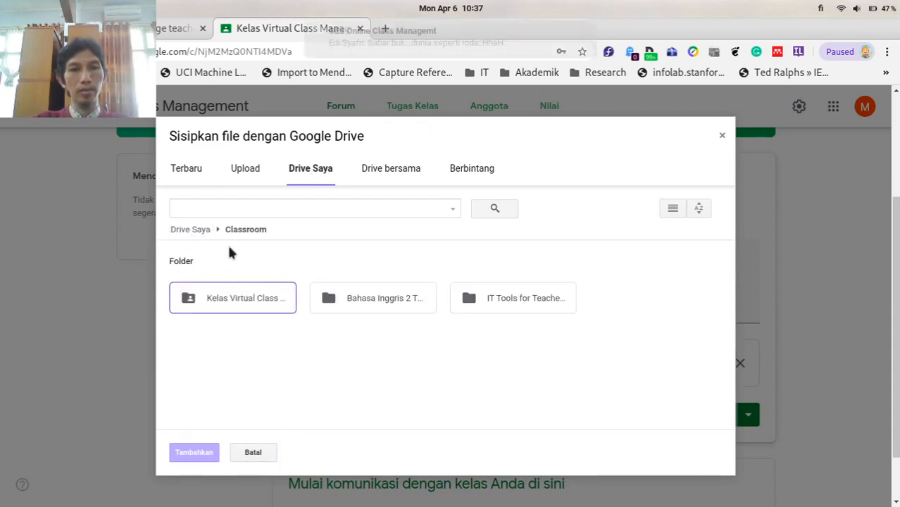
pyautogui.doubleClick(514, 300)
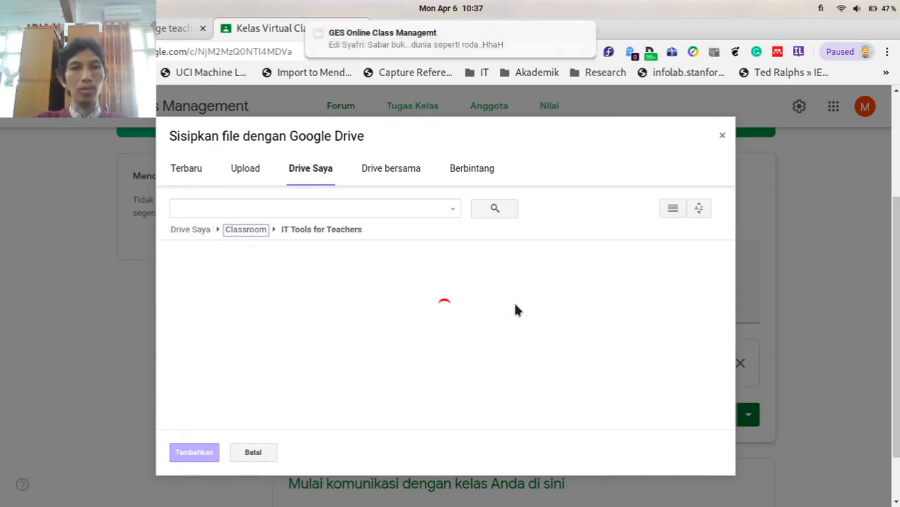
pyautogui.click(230, 229)
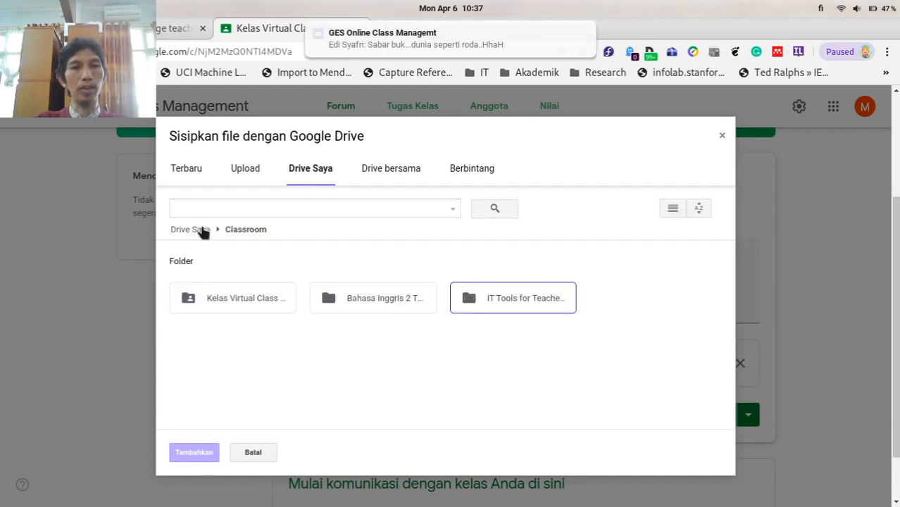
pyautogui.click(200, 229)
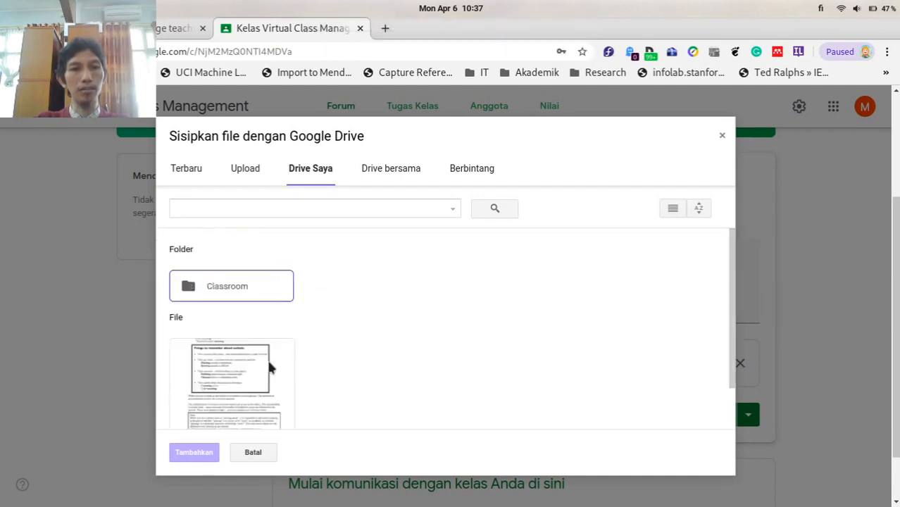
pyautogui.scroll(-1, 222, 270)
pyautogui.scroll(1, 222, 276)
pyautogui.doubleClick(222, 277)
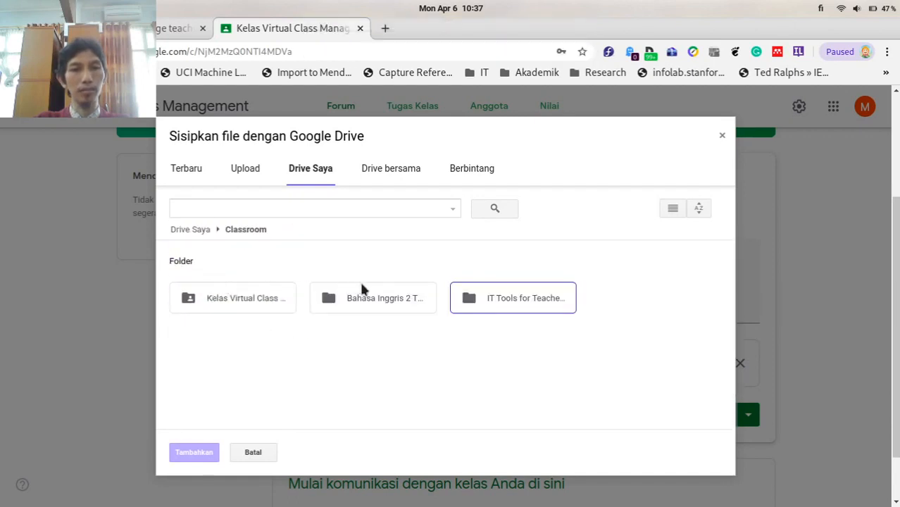
pyautogui.doubleClick(367, 297)
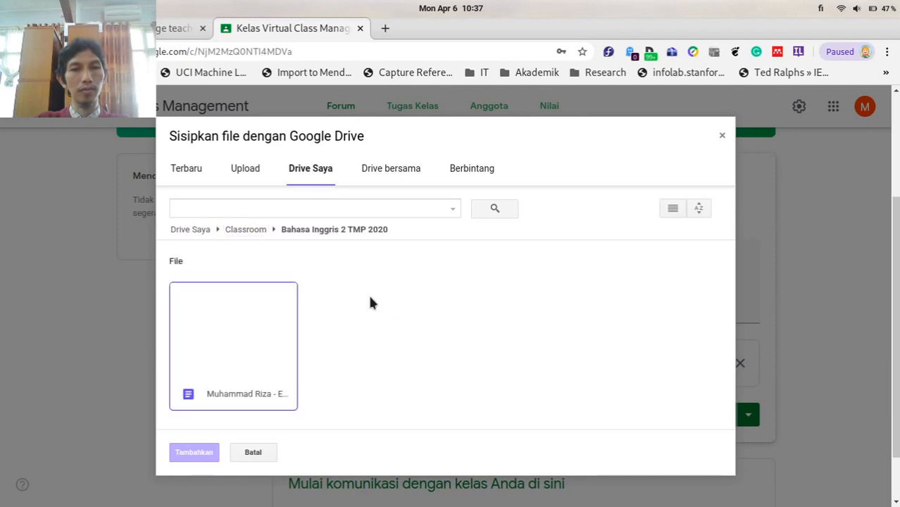
pyautogui.doubleClick(243, 303)
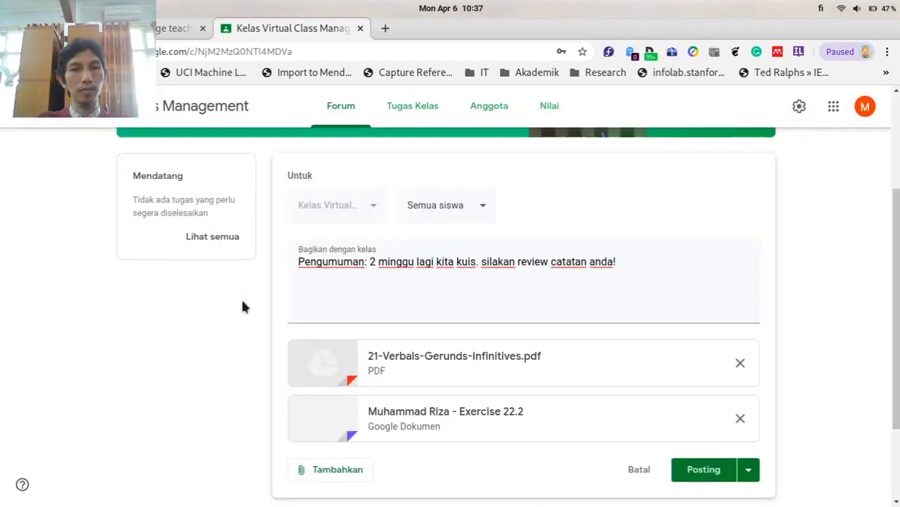
# Attach the YouTube video 'Online Class Management - Organized by Green Engineering Society' by its pasted link.
pyautogui.scroll(-3, 850, 390)
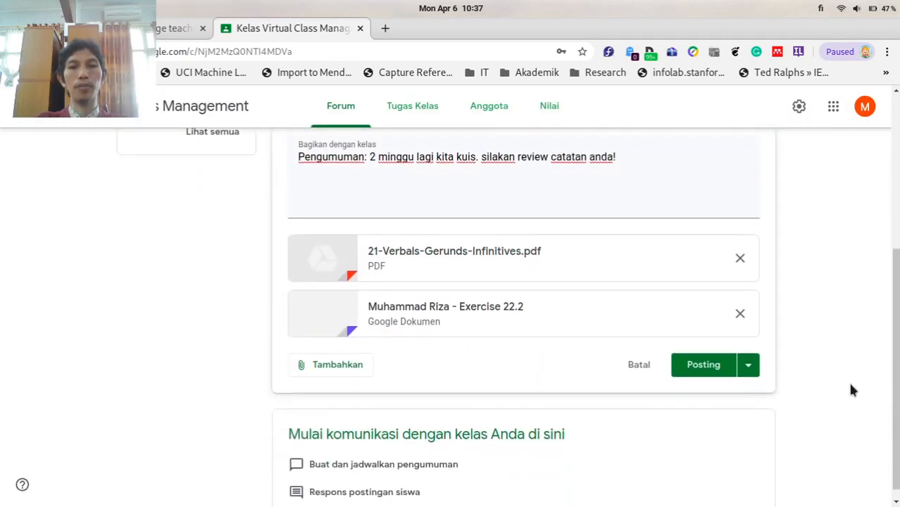
pyautogui.scroll(2, 850, 390)
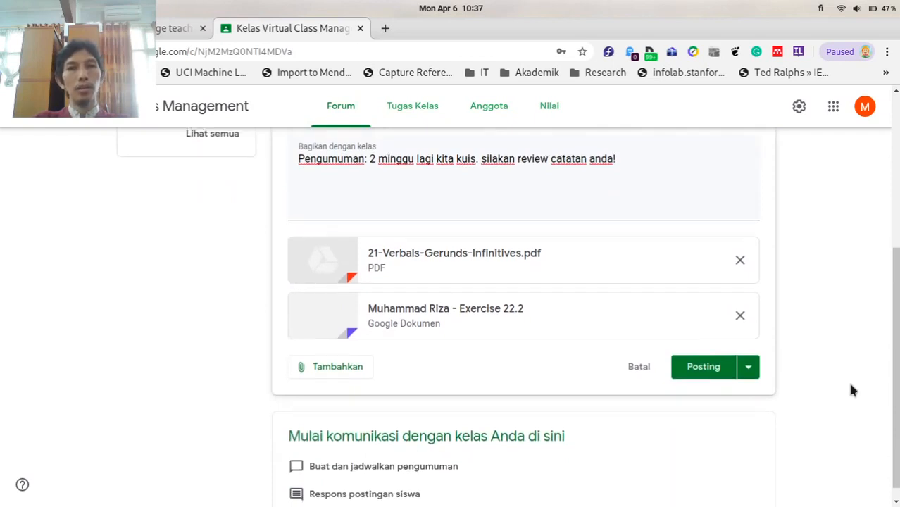
pyautogui.scroll(-2, 850, 390)
pyautogui.click(310, 364)
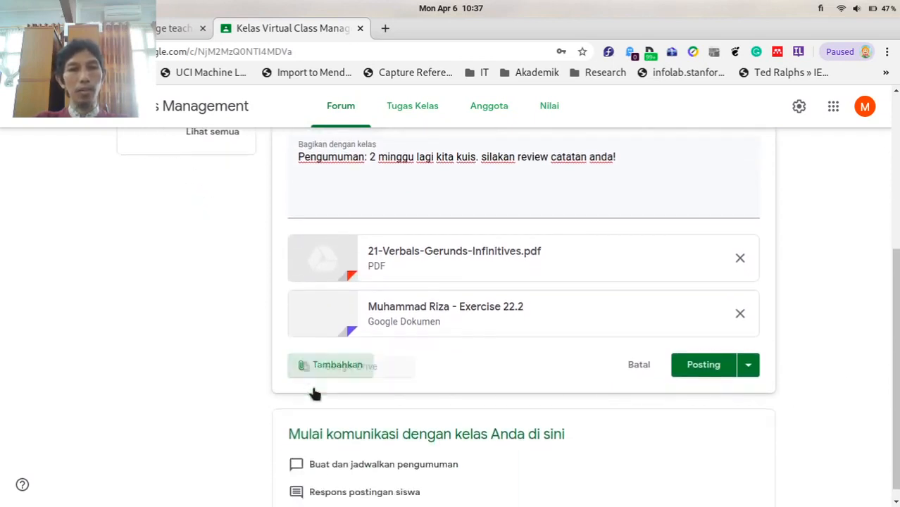
pyautogui.click(321, 457)
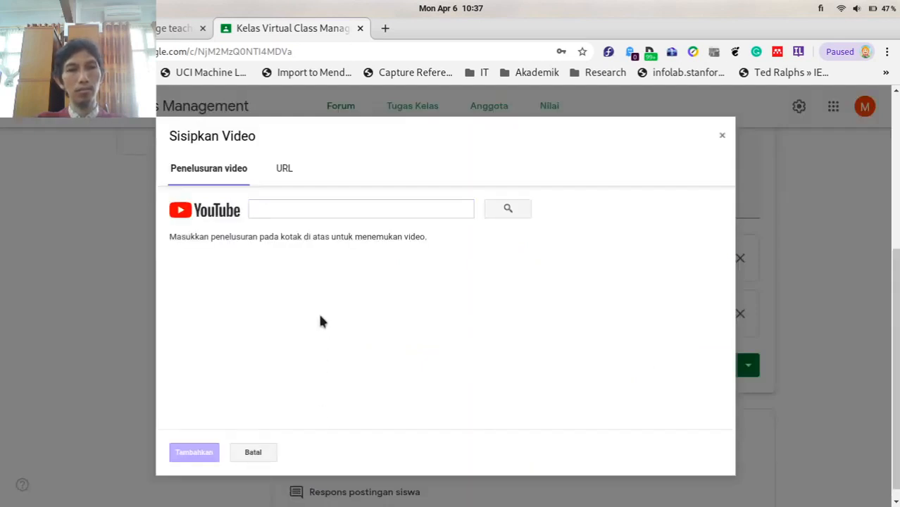
pyautogui.click(309, 209)
pyautogui.write('https://youtu.be/EXuGeVqfO3c')
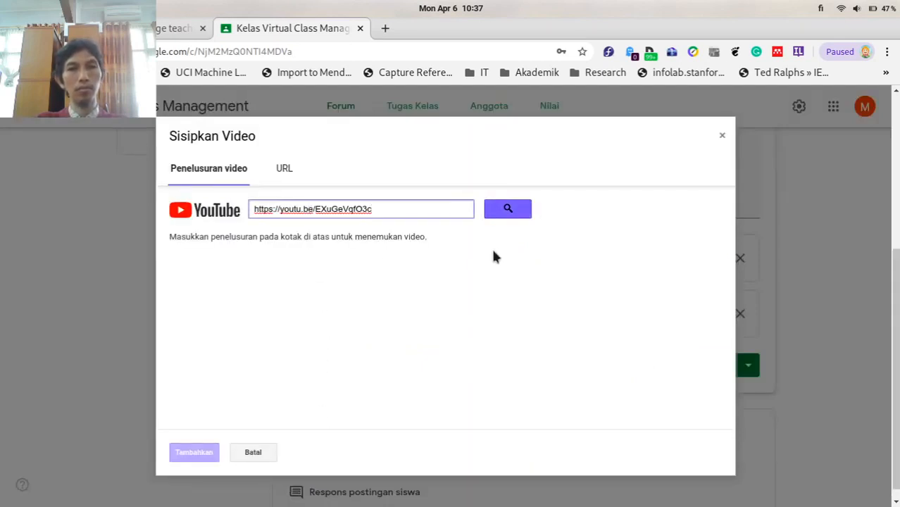
pyautogui.click(506, 207)
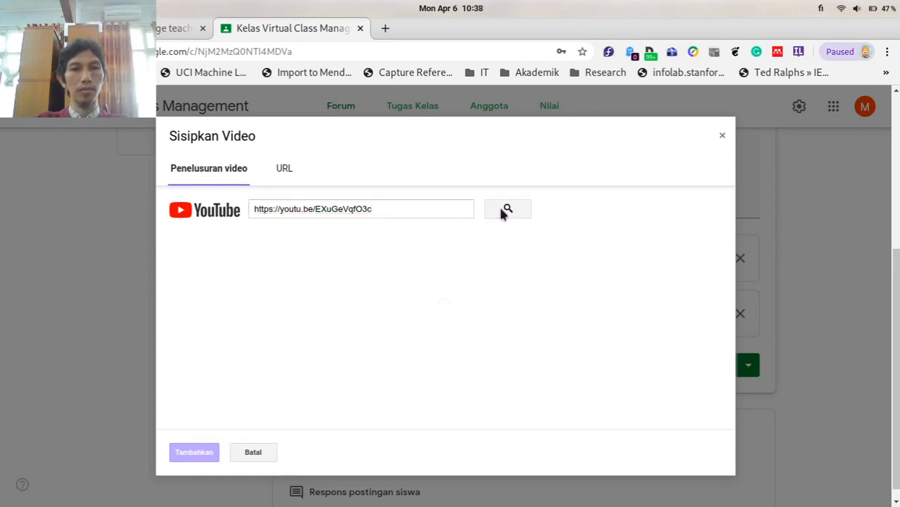
pyautogui.click(310, 264)
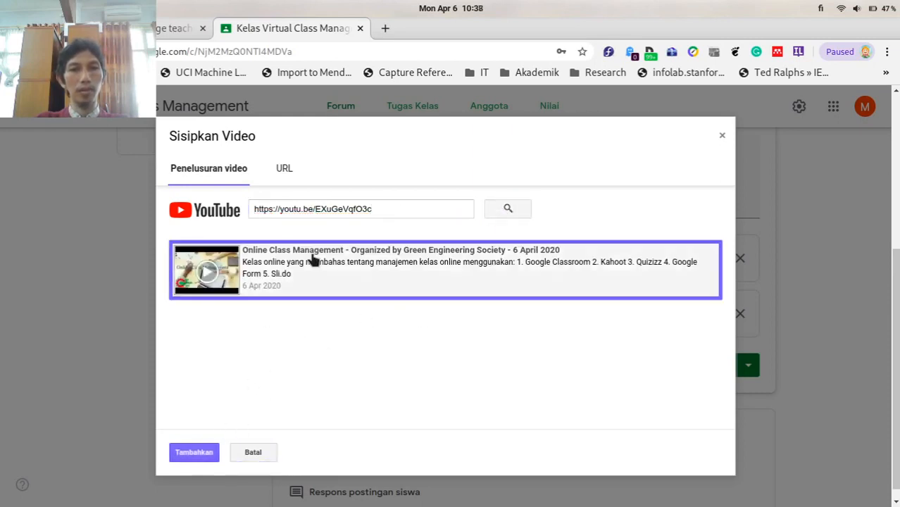
pyautogui.click(193, 451)
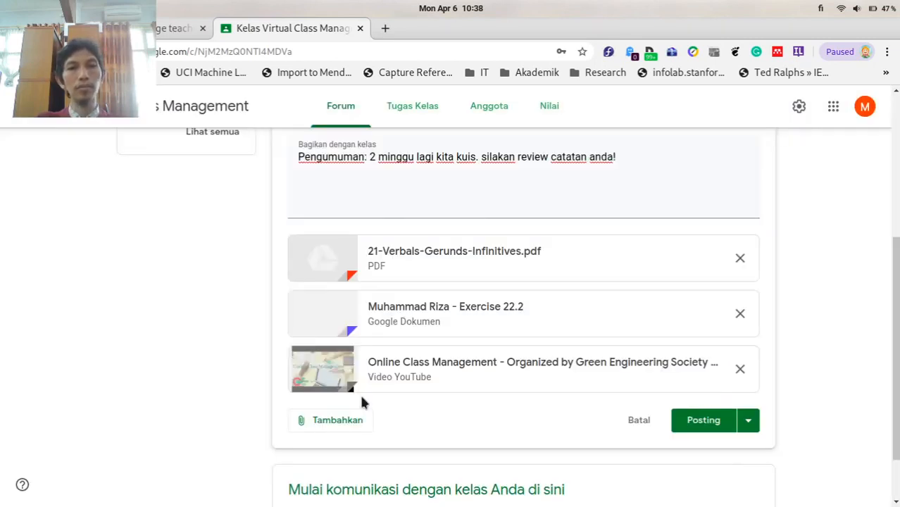
pyautogui.click(341, 420)
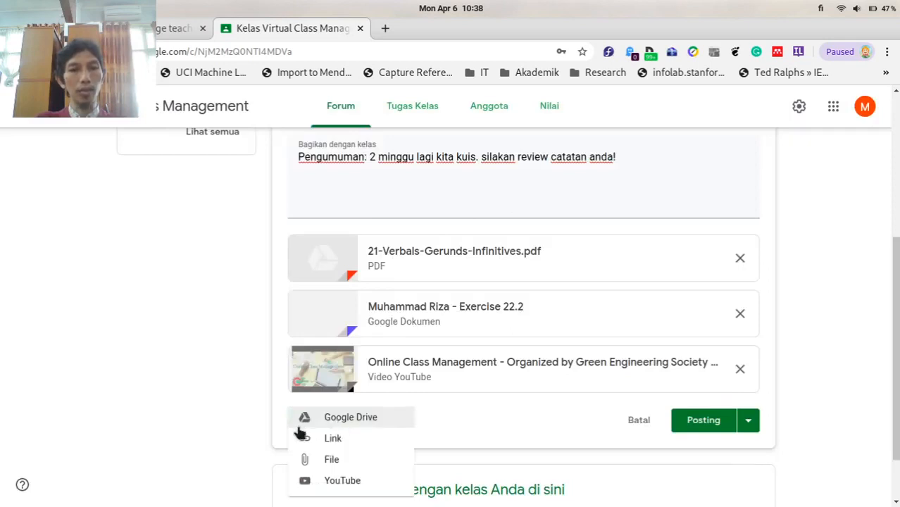
pyautogui.click(332, 440)
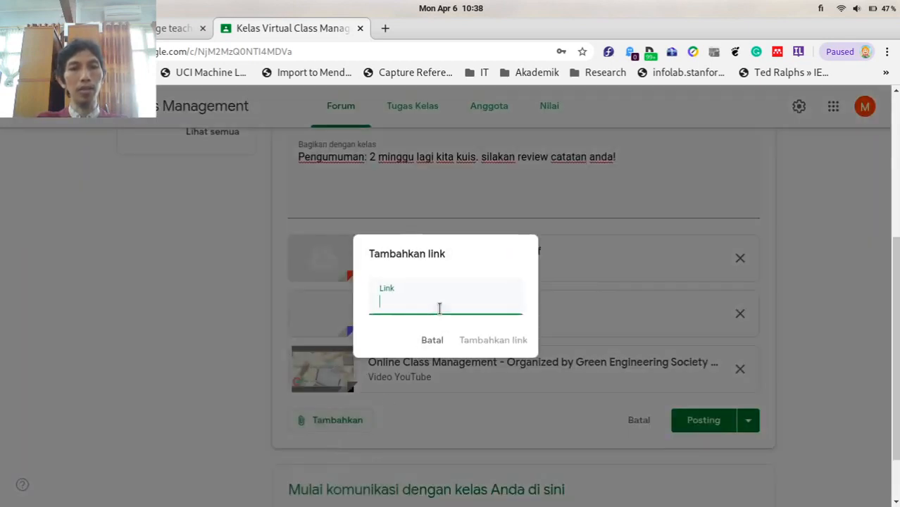
pyautogui.write('https')
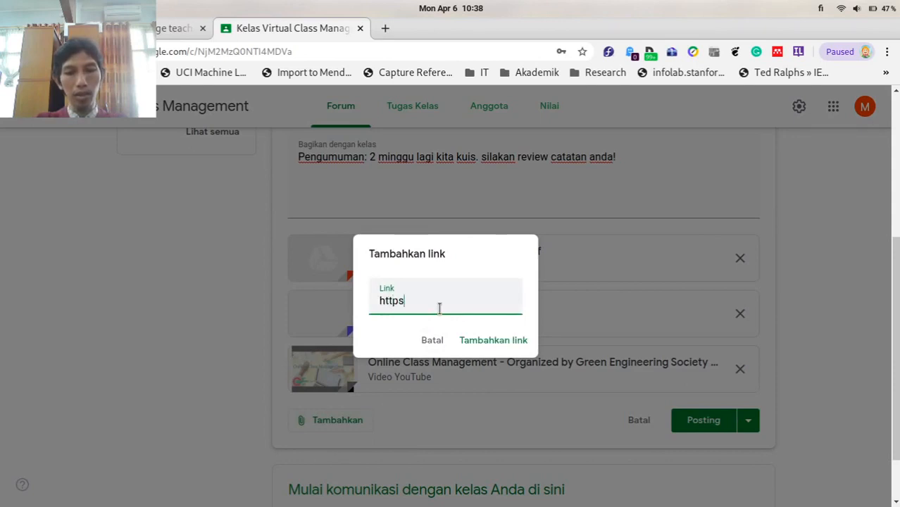
pyautogui.write('://')
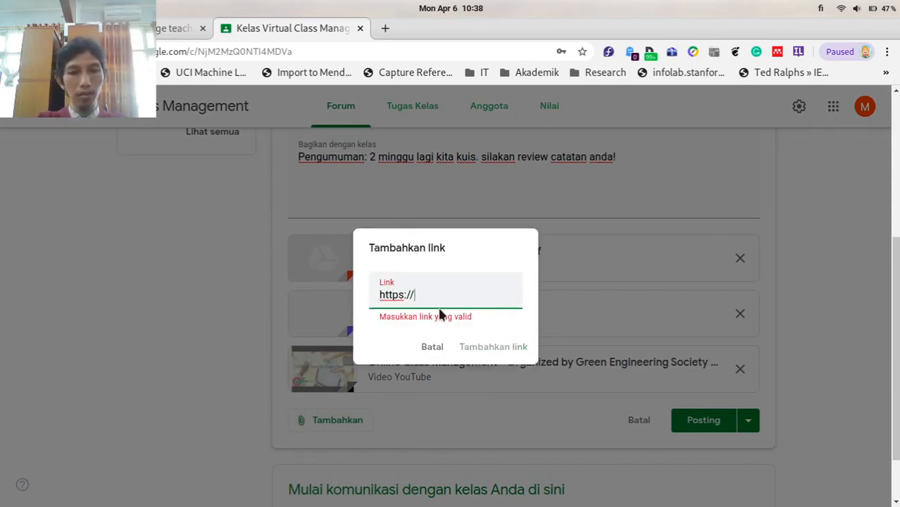
pyautogui.write('www.d')
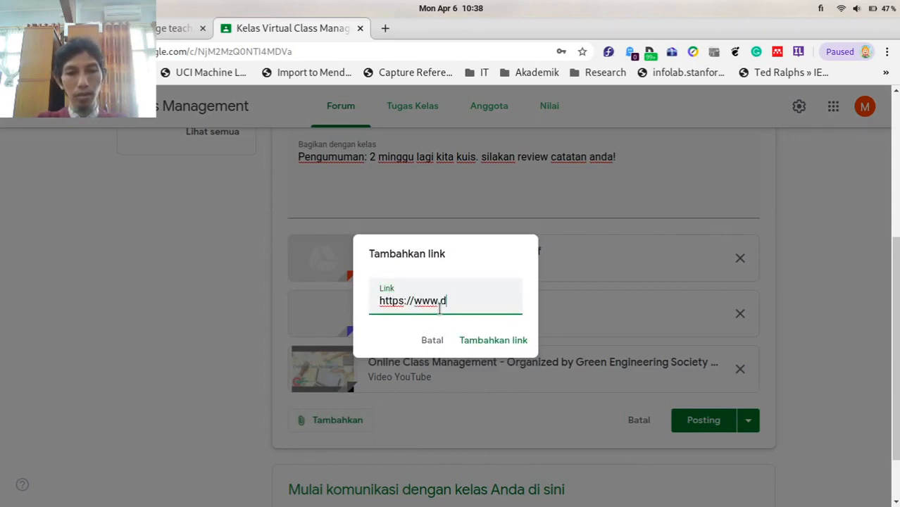
pyautogui.write('etik.co')
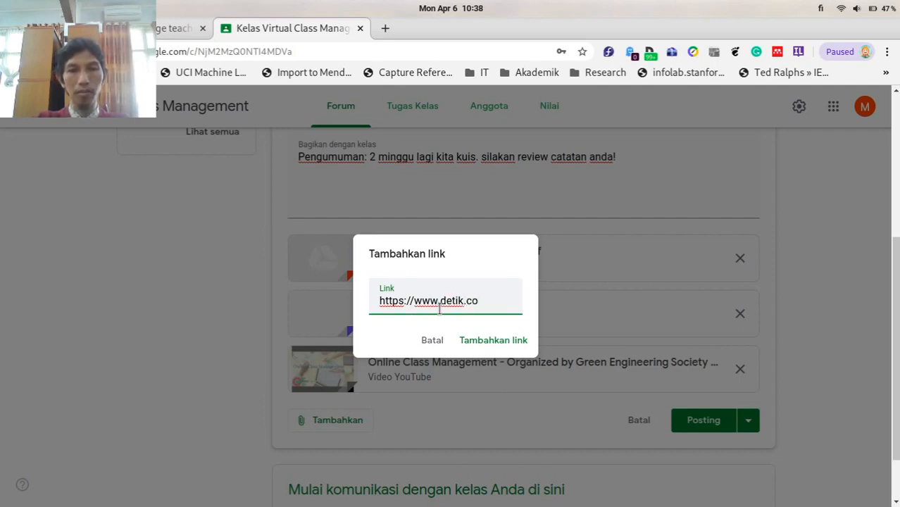
pyautogui.write('m')
pyautogui.click(475, 340)
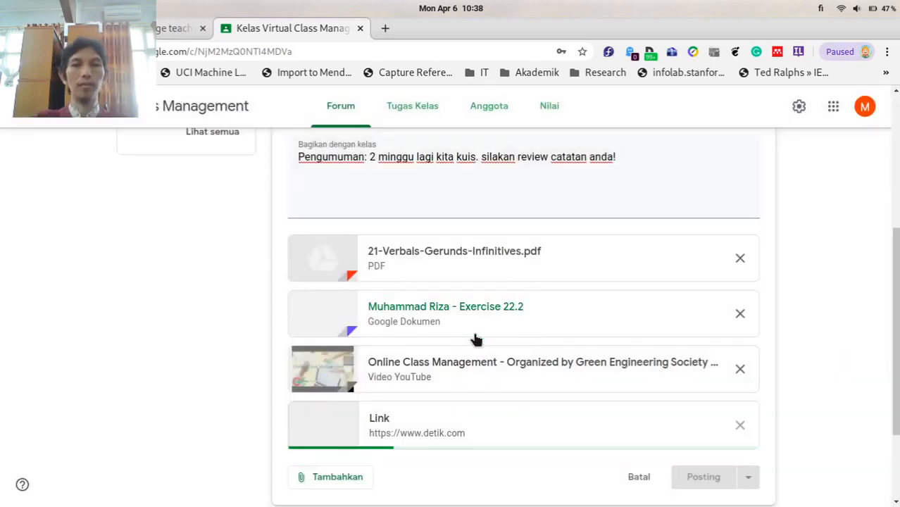
# Post the announcement with its four attachments to the class stream.
pyautogui.scroll(-2, 856, 333)
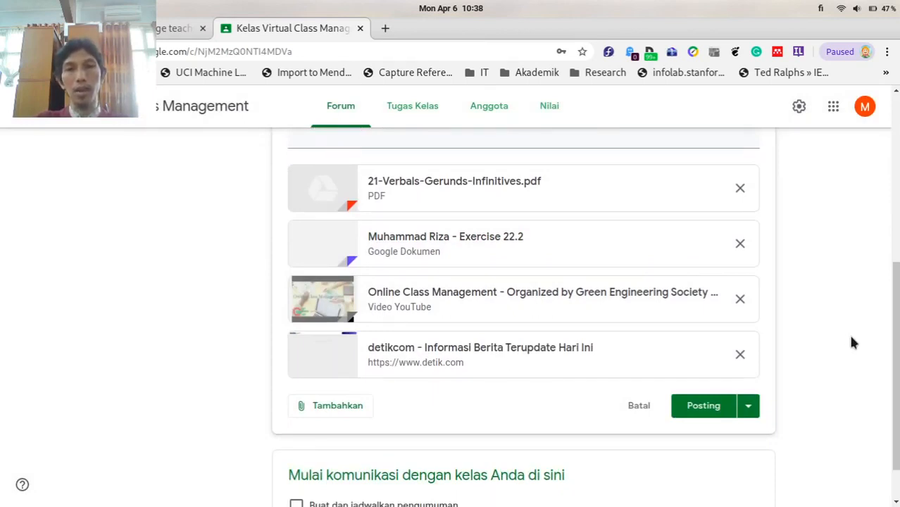
pyautogui.scroll(1, 848, 343)
pyautogui.scroll(3, 843, 343)
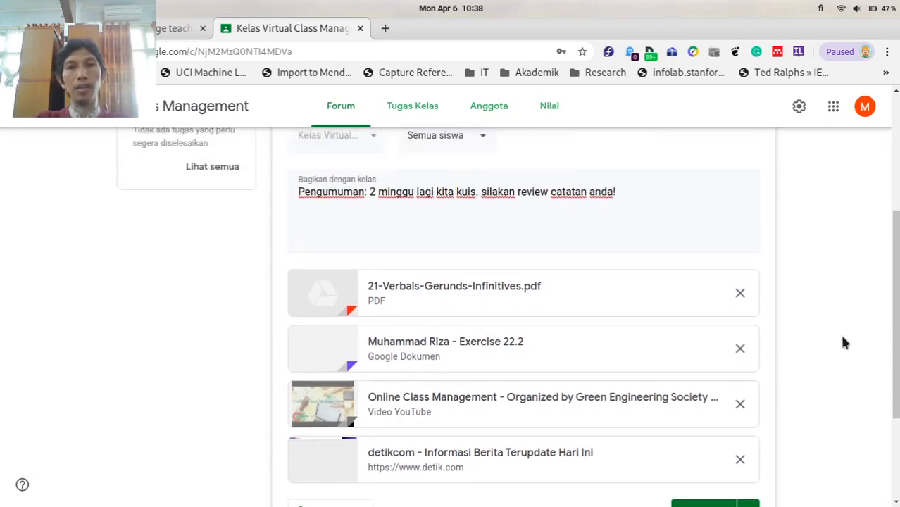
pyautogui.scroll(-5, 837, 345)
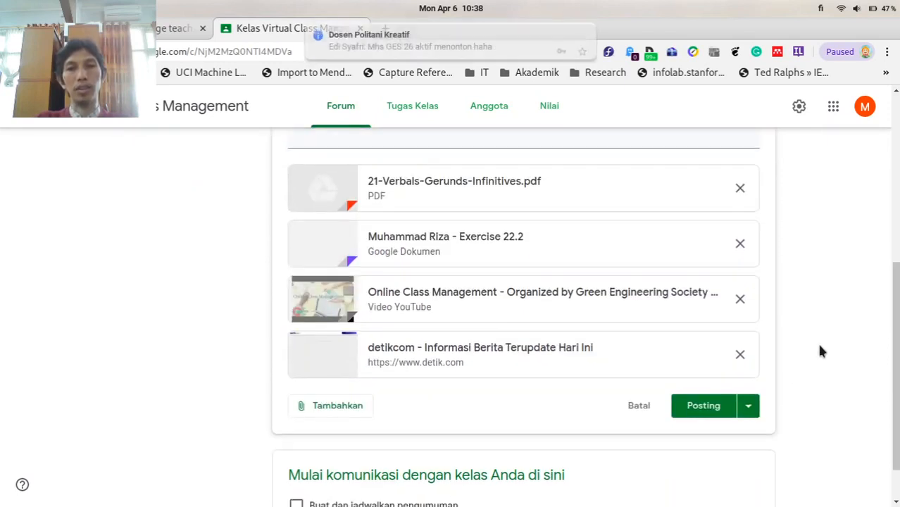
pyautogui.click(703, 408)
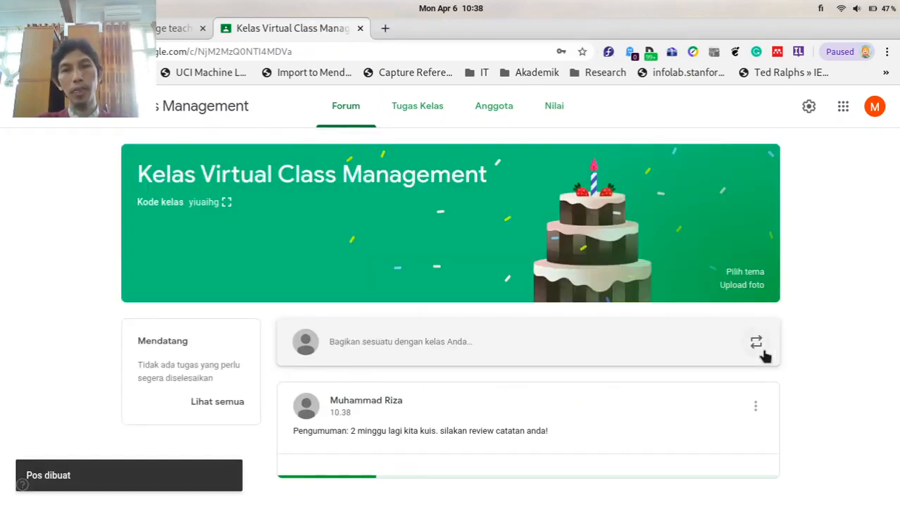
pyautogui.scroll(-3, 765, 356)
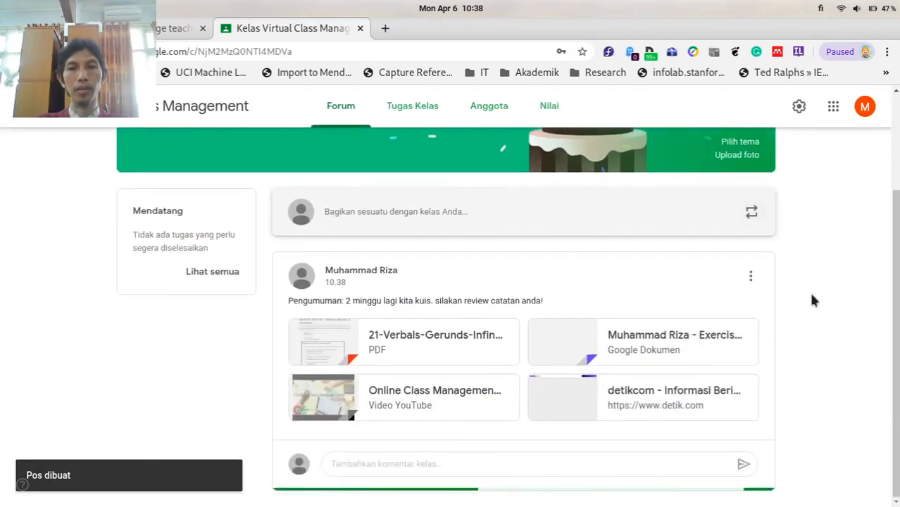
# Write the announcement 'contoh psting ditunda' and schedule it for 10 April 2020 at 08.00.
pyautogui.click(522, 222)
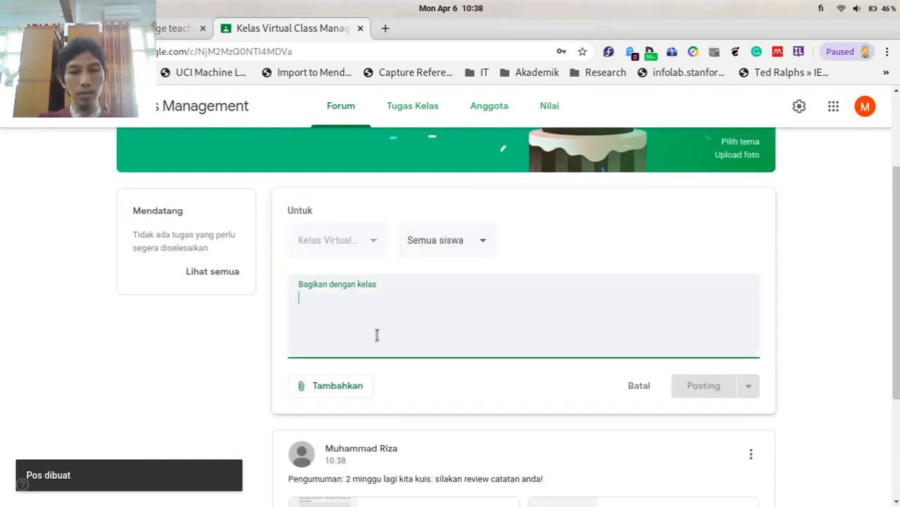
pyautogui.write('contoh ps')
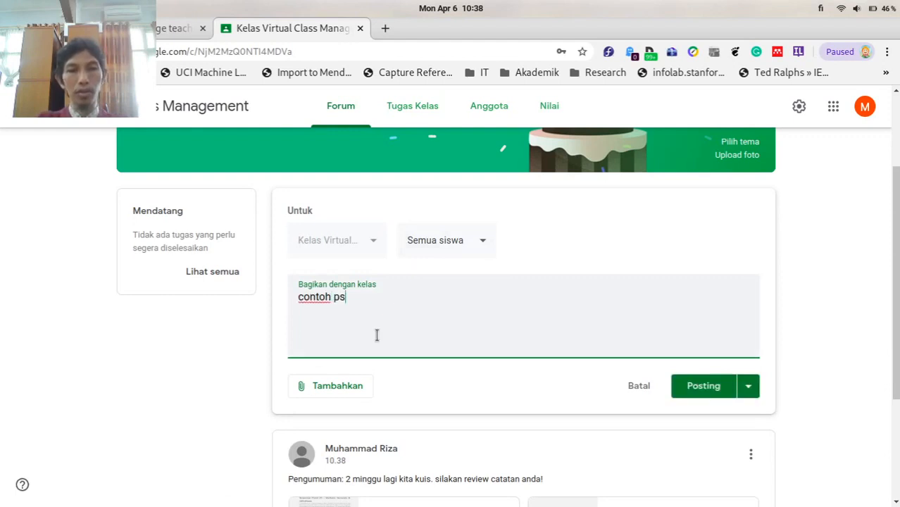
pyautogui.write('ting ditunda')
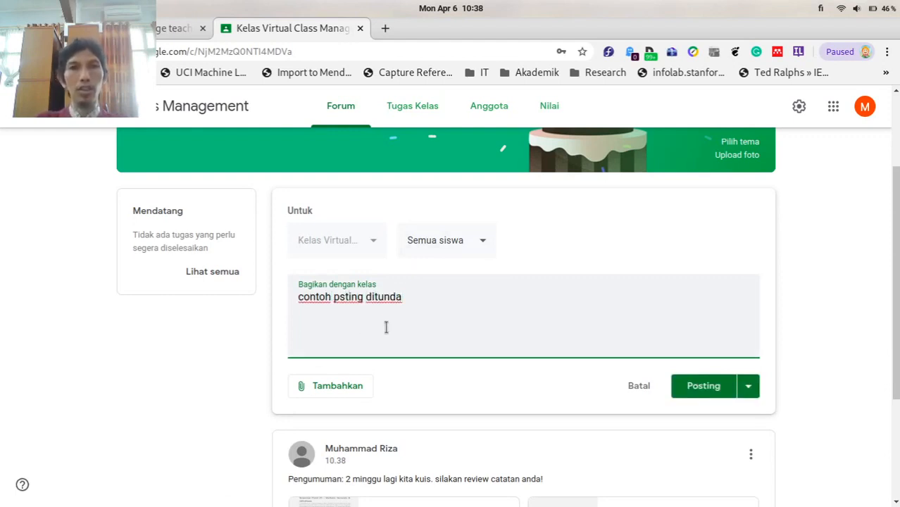
pyautogui.click(749, 385)
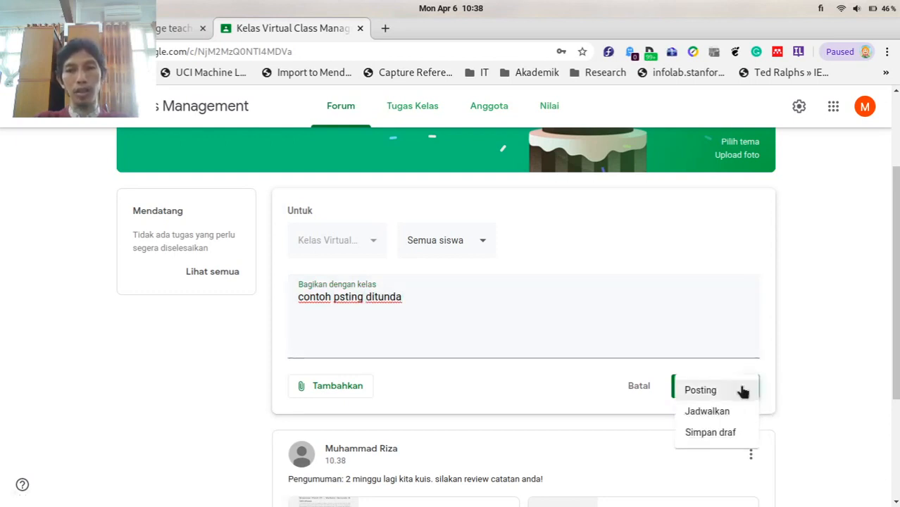
pyautogui.click(705, 420)
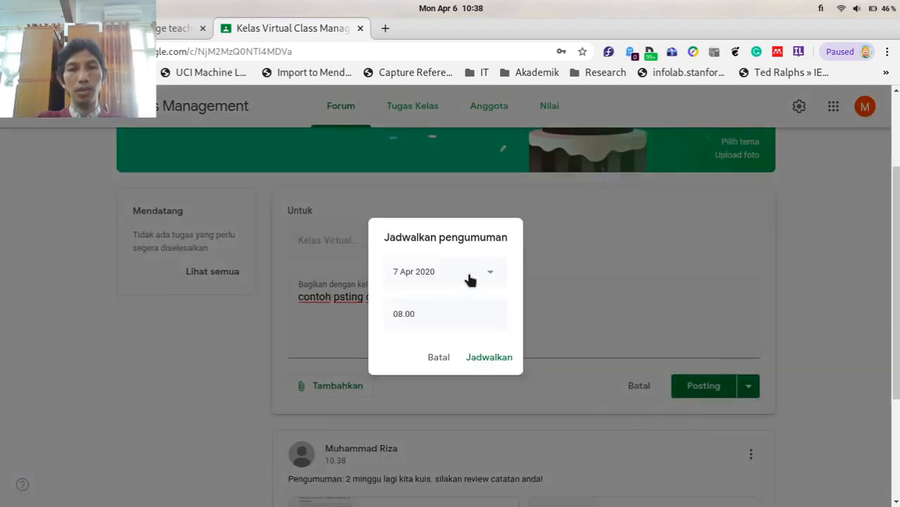
pyautogui.click(479, 278)
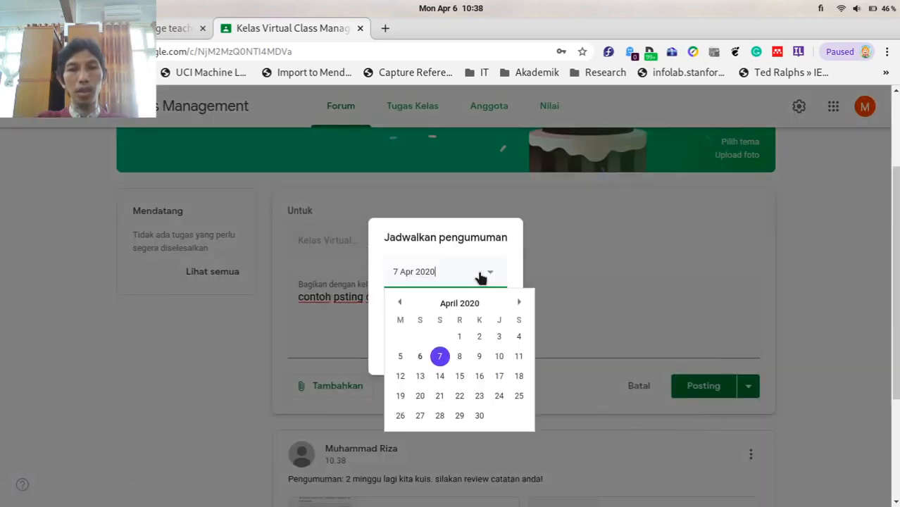
pyautogui.click(500, 360)
pyautogui.click(426, 319)
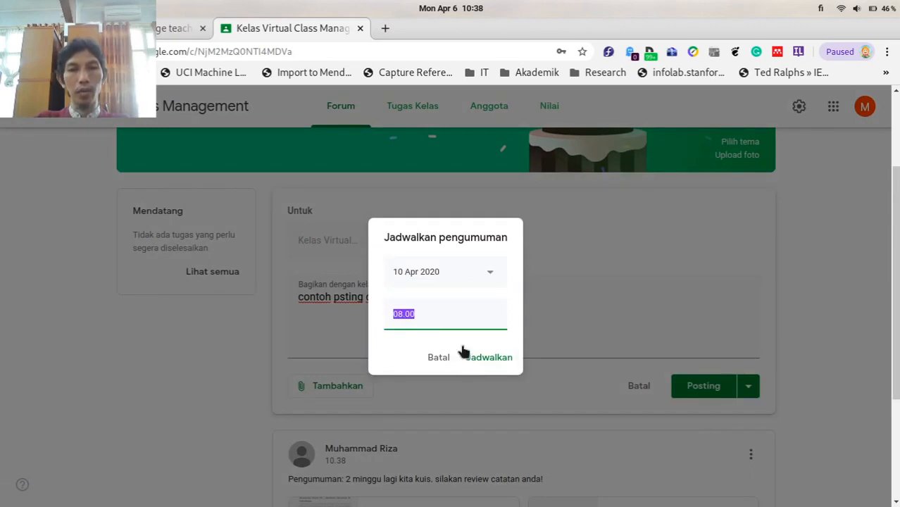
pyautogui.click(481, 359)
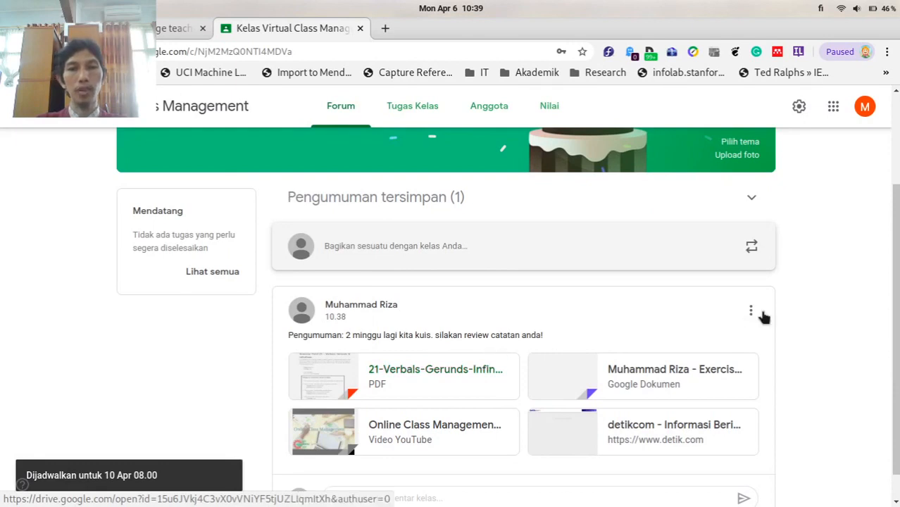
# Expand Pengumuman tersimpan to list the announcement scheduled for 10 Apr 08.00.
pyautogui.scroll(-1, 848, 308)
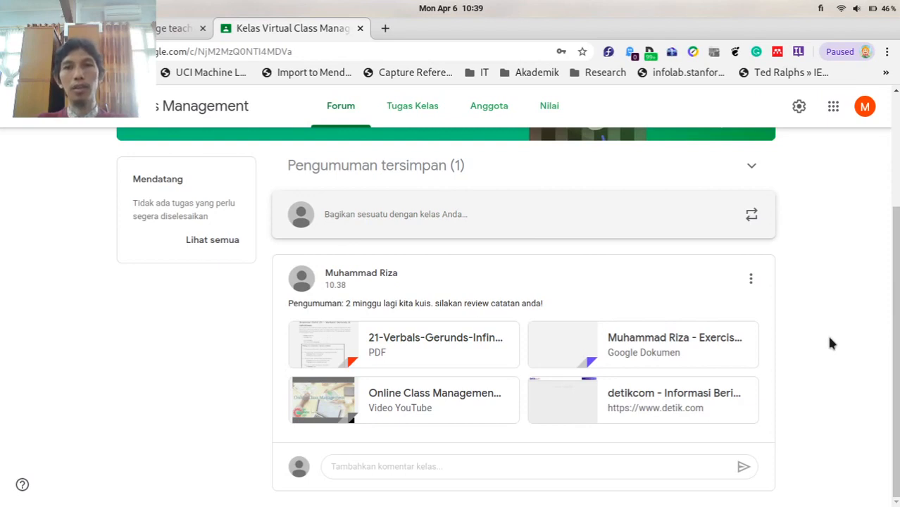
pyautogui.scroll(3, 828, 338)
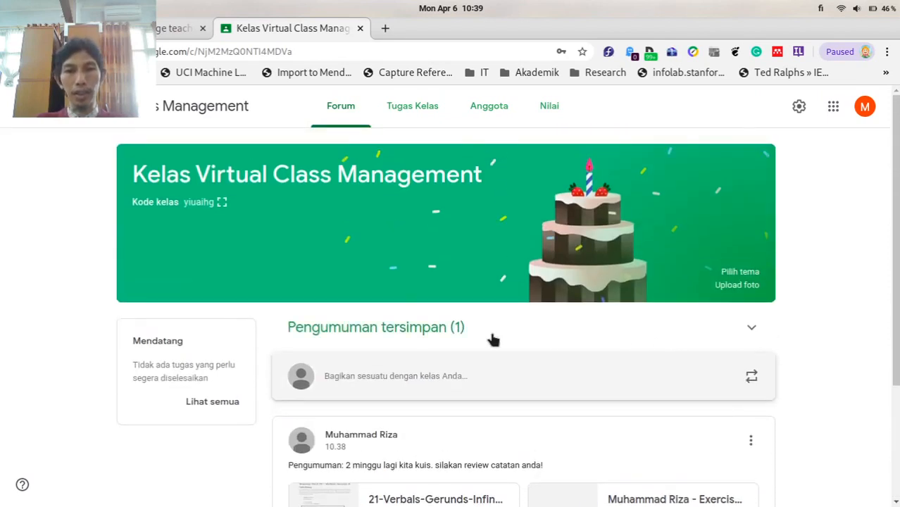
pyautogui.click(746, 328)
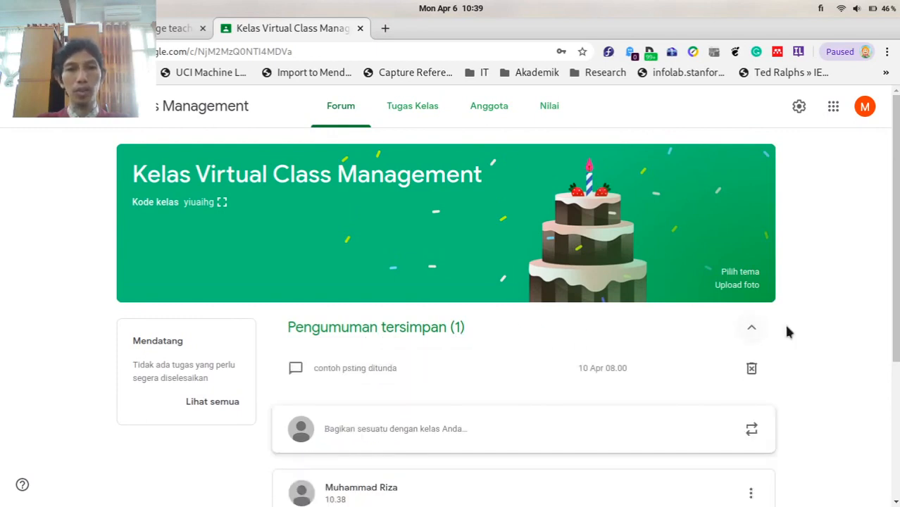
pyautogui.scroll(-2, 813, 333)
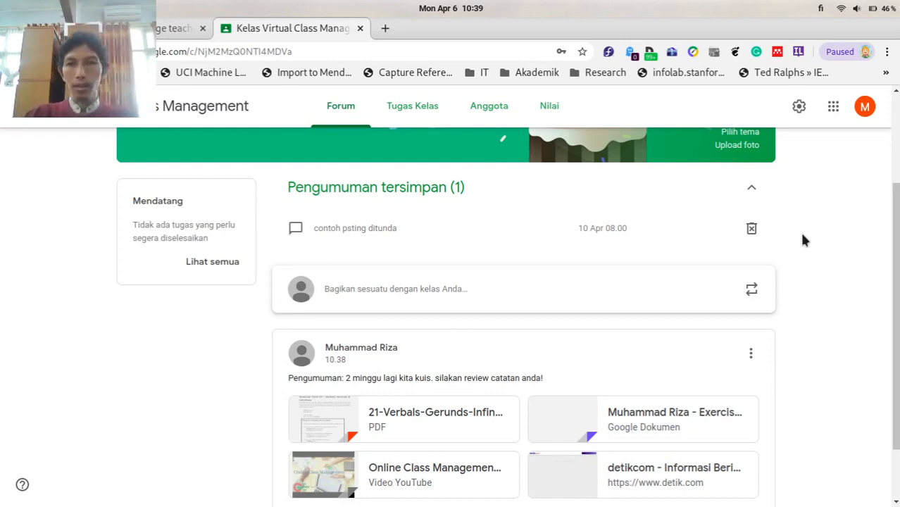
pyautogui.scroll(3, 803, 235)
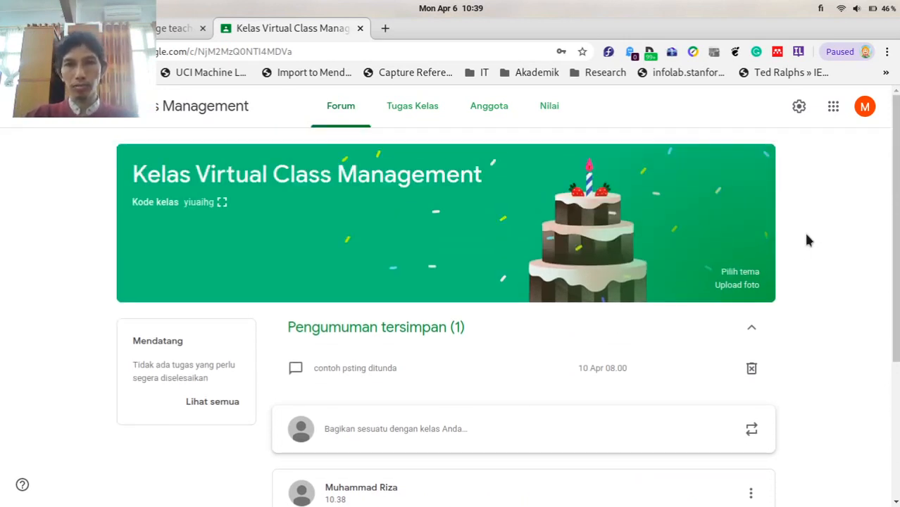
pyautogui.scroll(-3, 807, 240)
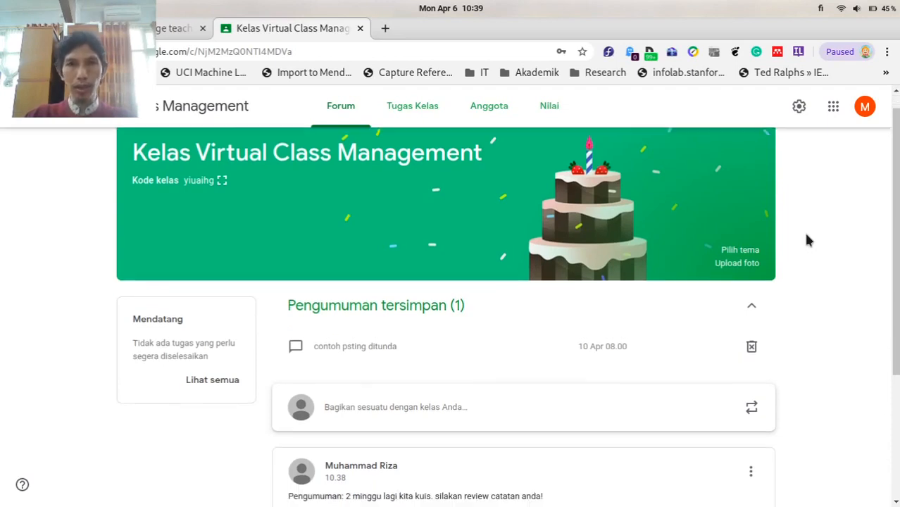
pyautogui.scroll(3, 807, 240)
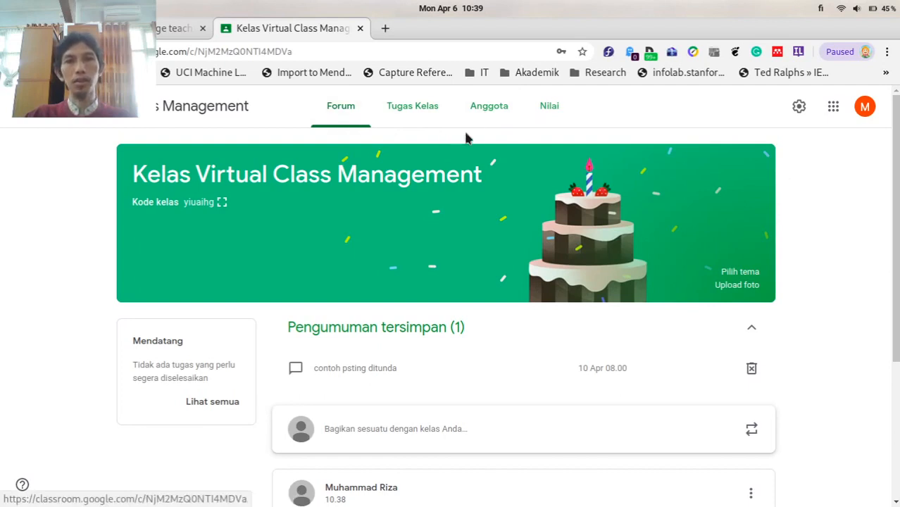
# Go to the class's Anggota page.
pyautogui.click(482, 114)
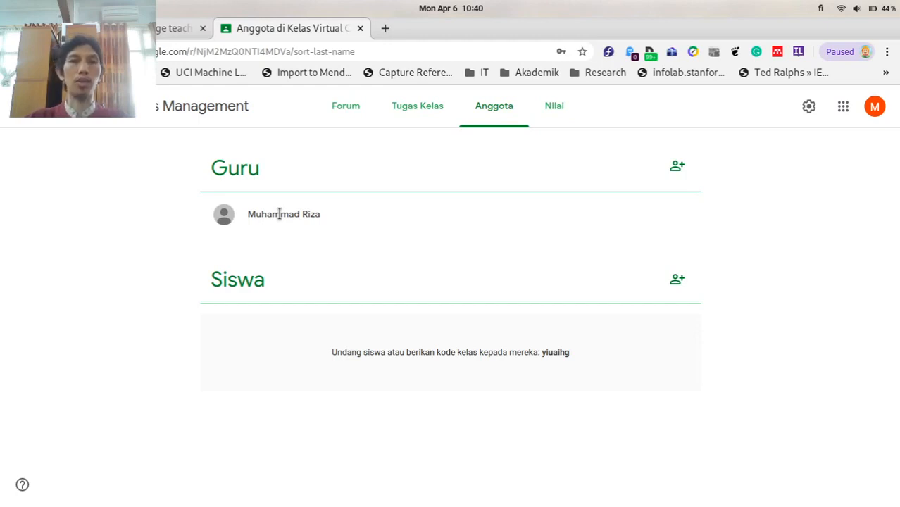
# Invite two co-teachers by entering each one's Gmail address and sending the invitations.
pyautogui.click(679, 167)
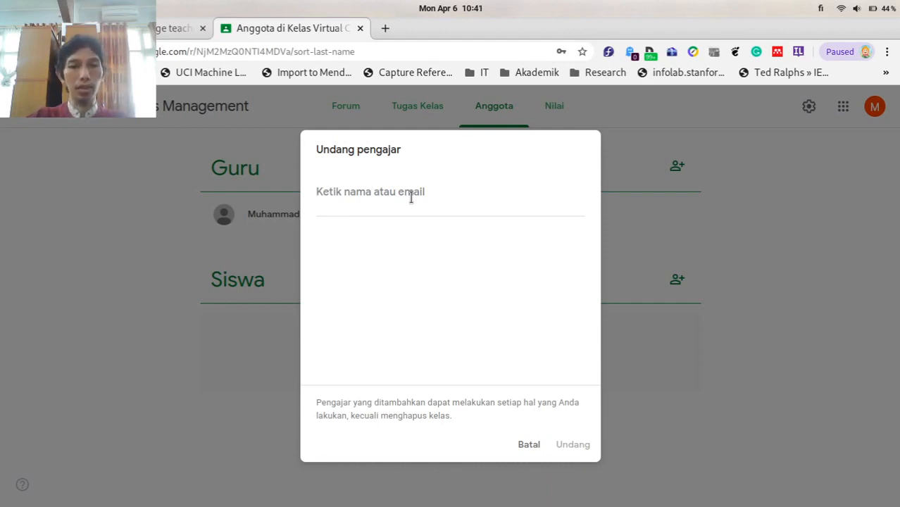
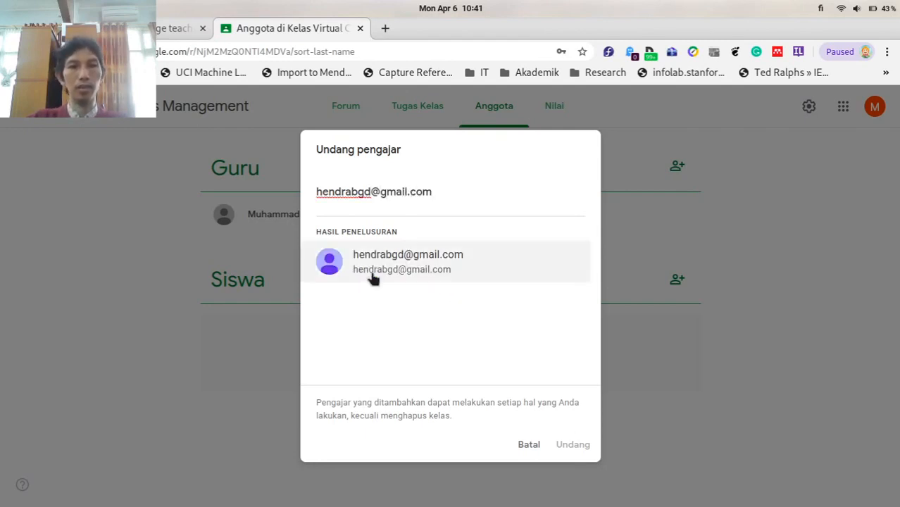
pyautogui.click(395, 277)
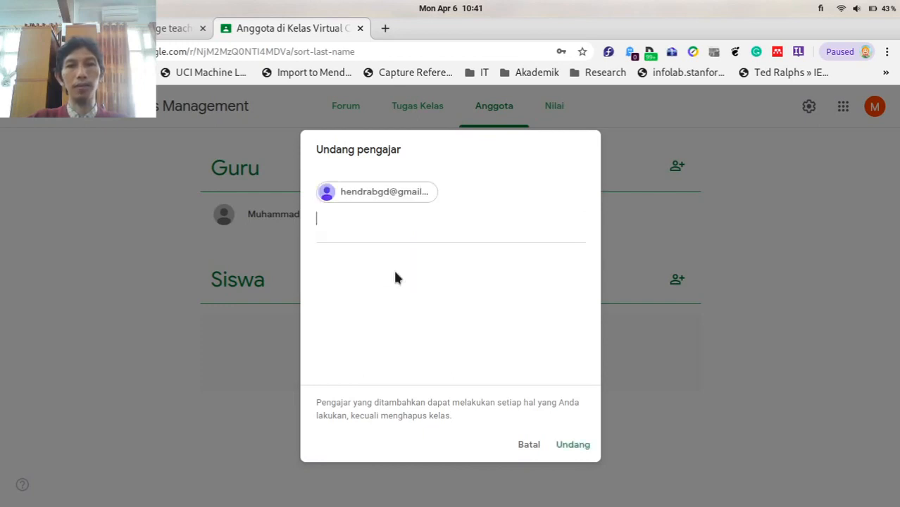
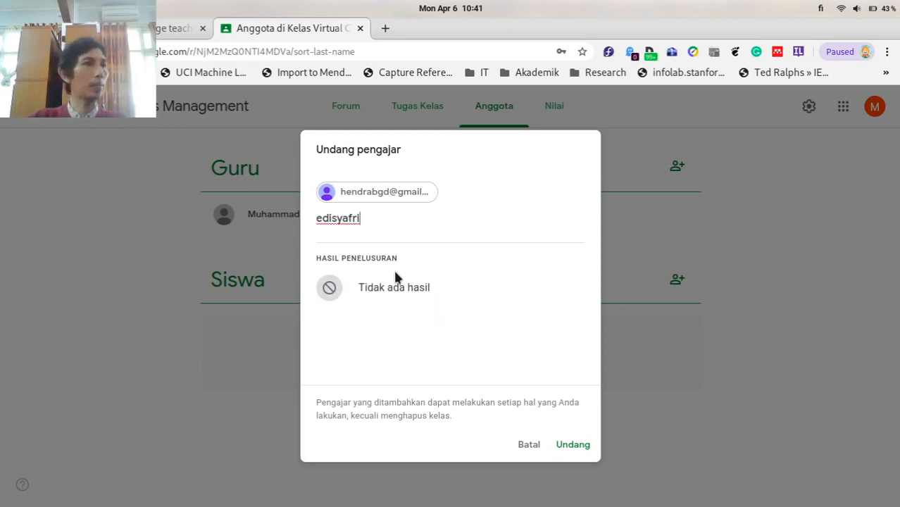
pyautogui.moveTo(393, 221); pyautogui.dragTo(306, 213)
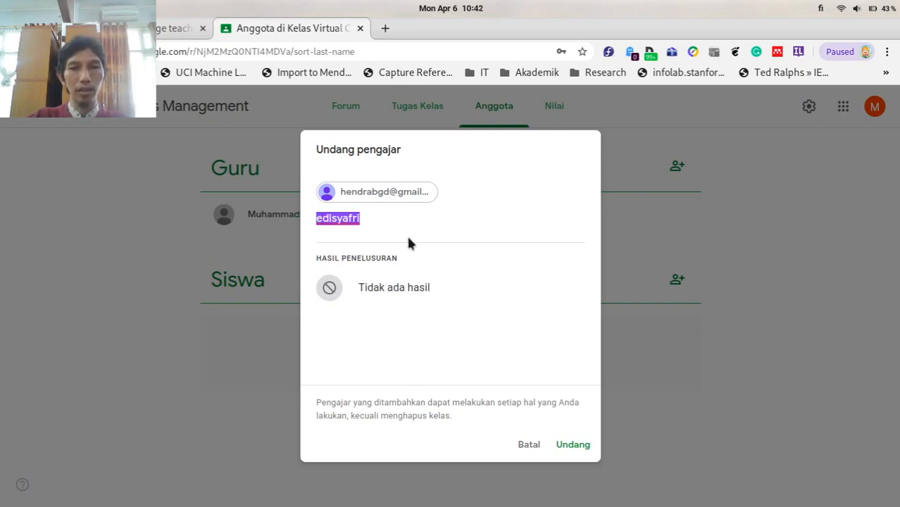
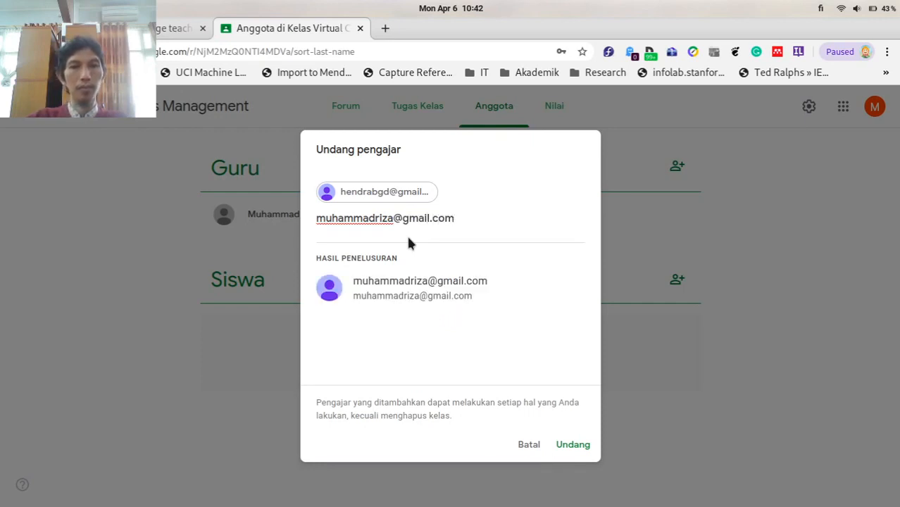
pyautogui.click(420, 287)
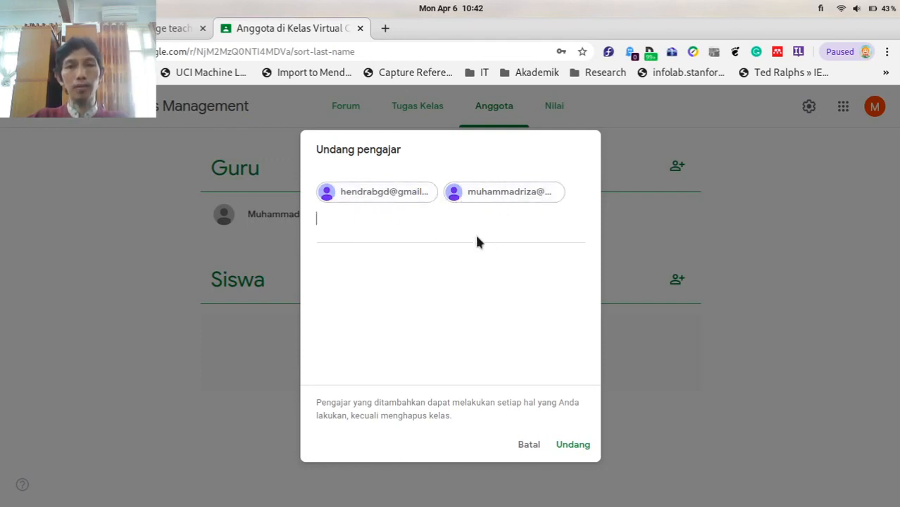
pyautogui.click(576, 449)
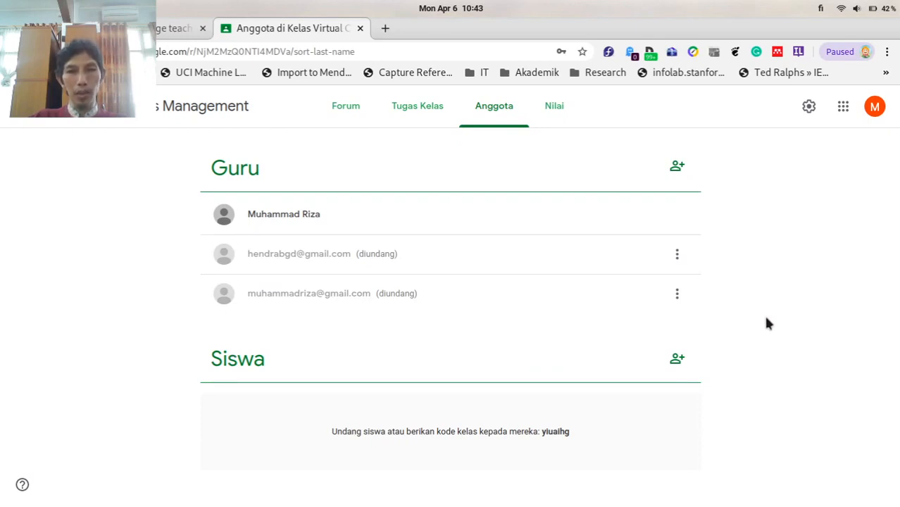
pyautogui.click(676, 361)
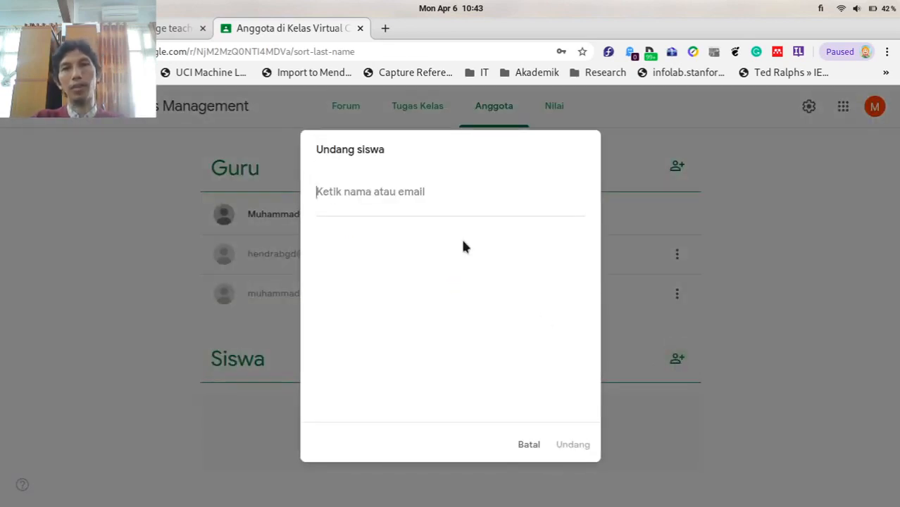
pyautogui.write('sdlfksd')
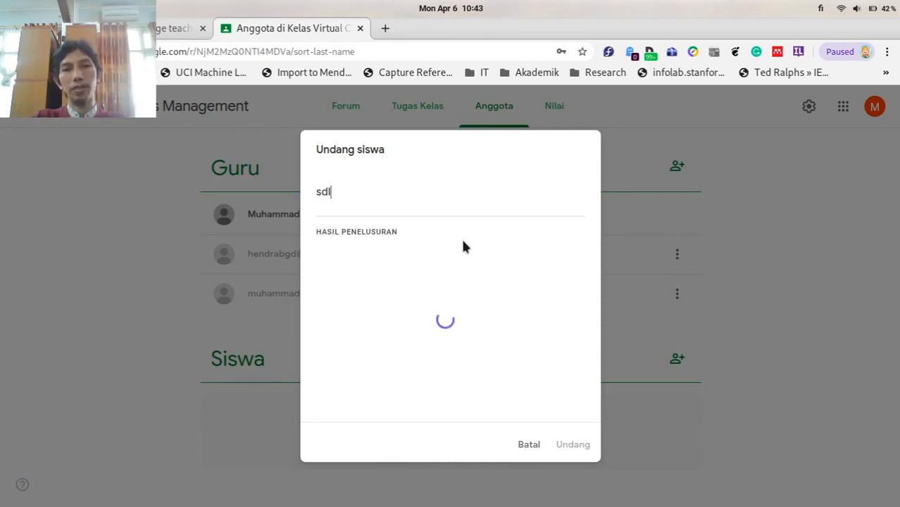
pyautogui.press('BackSpace')
pyautogui.press('BackSpace')
pyautogui.press('BackSpace')
pyautogui.press('BackSpace')
pyautogui.press('BackSpace')
pyautogui.press('BackSpace')
pyautogui.press('BackSpace')
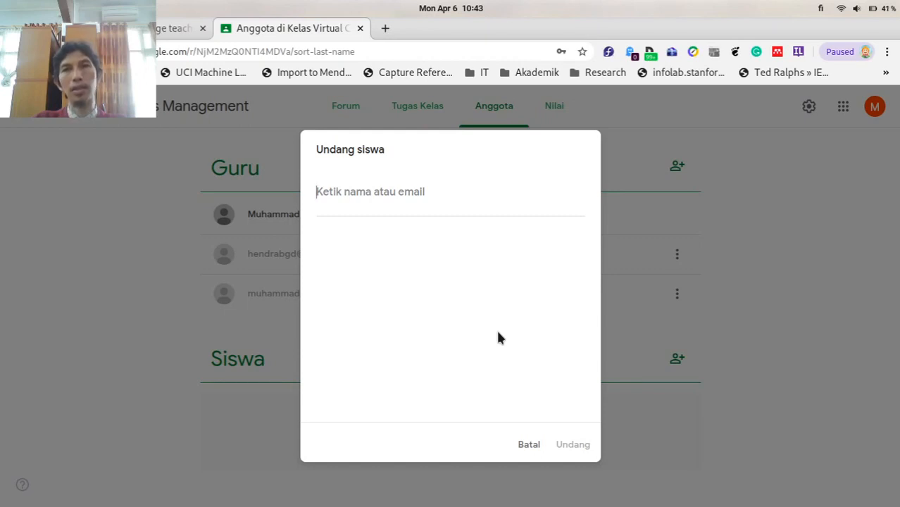
pyautogui.click(535, 445)
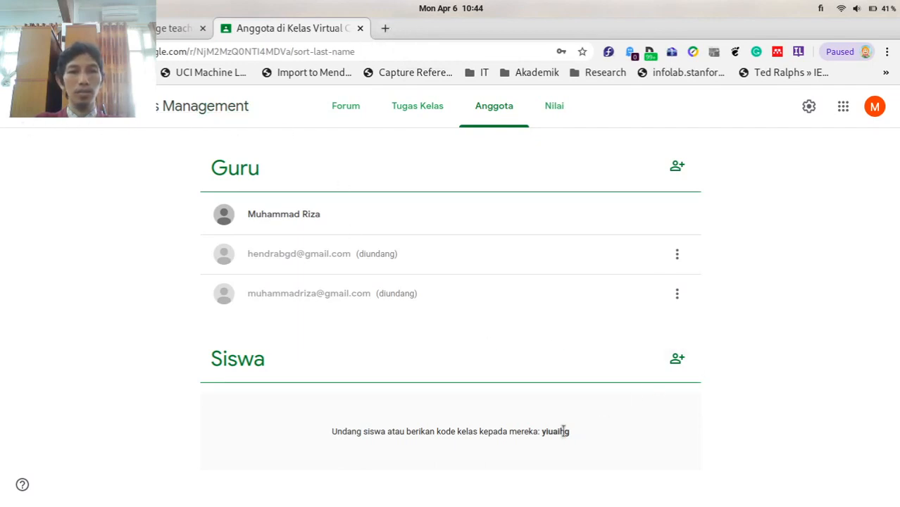
# Open Google Classroom in a new tab, dismiss the what's-new notice, and show join/create options.
pyautogui.click(381, 29)
pyautogui.write('classroom.google.com')
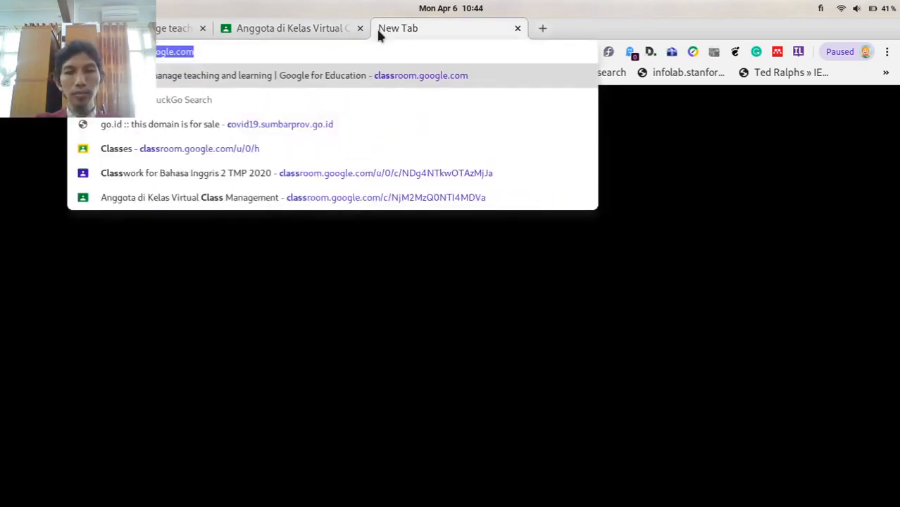
pyautogui.press('Return')
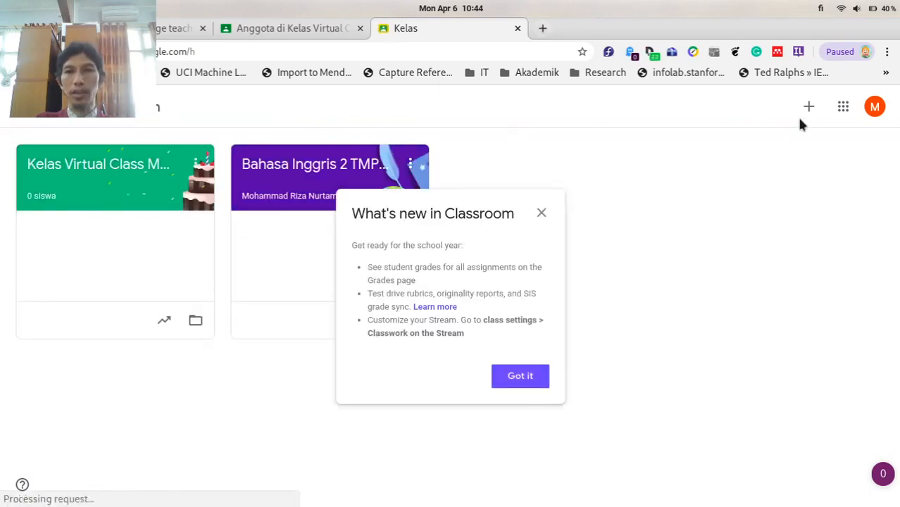
pyautogui.click(528, 379)
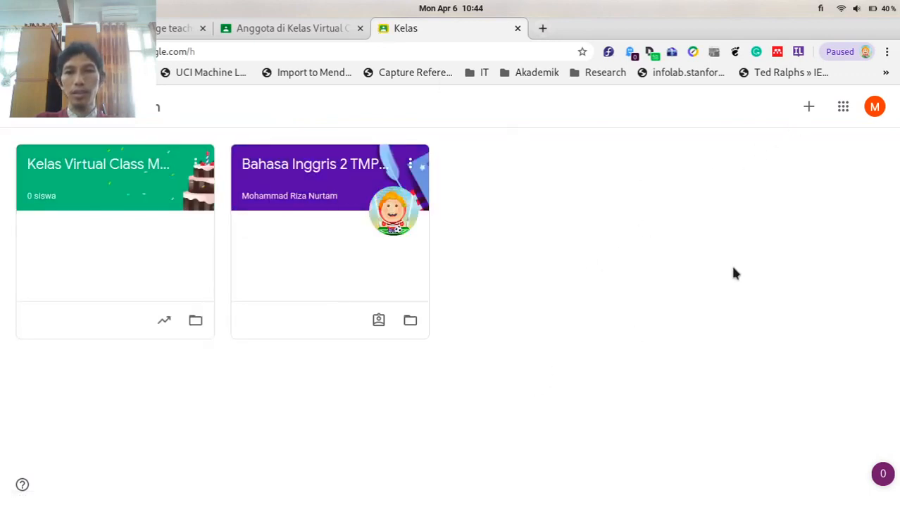
pyautogui.click(808, 114)
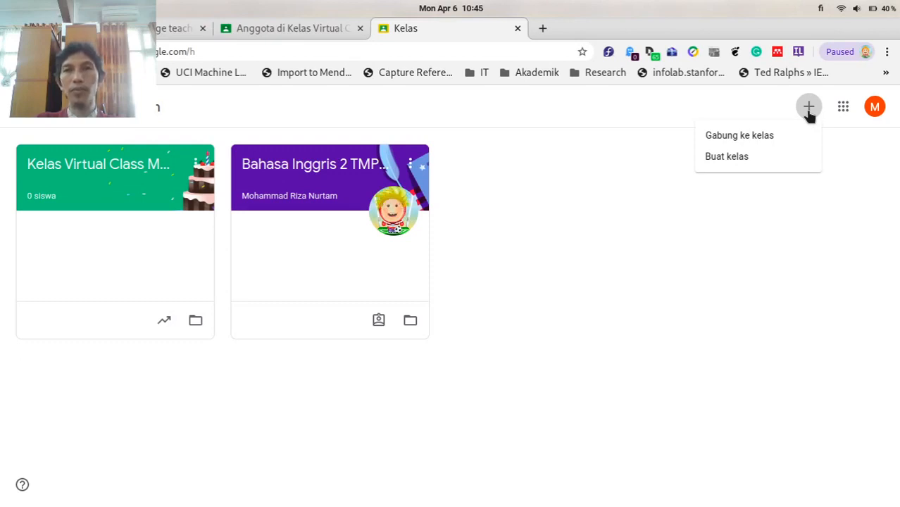
# Join the GES Online Class Management class from the + menu using the teacher's class code.
pyautogui.click(754, 138)
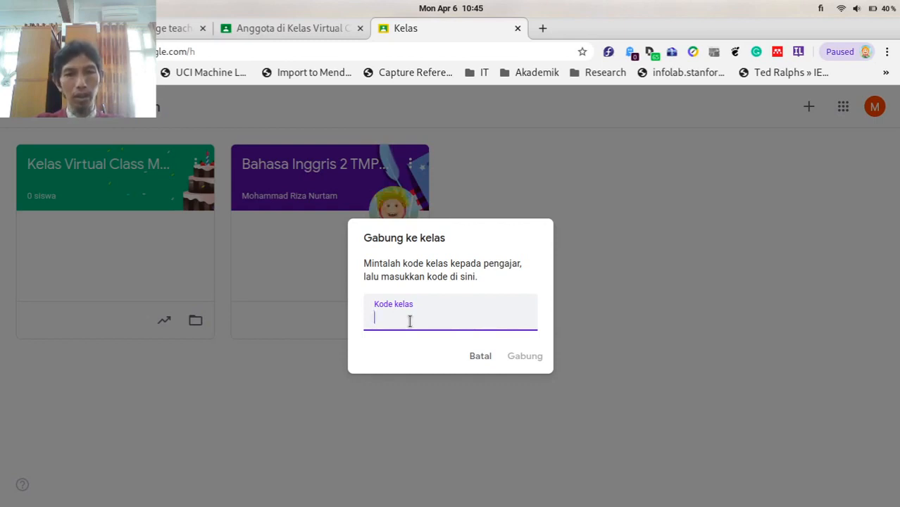
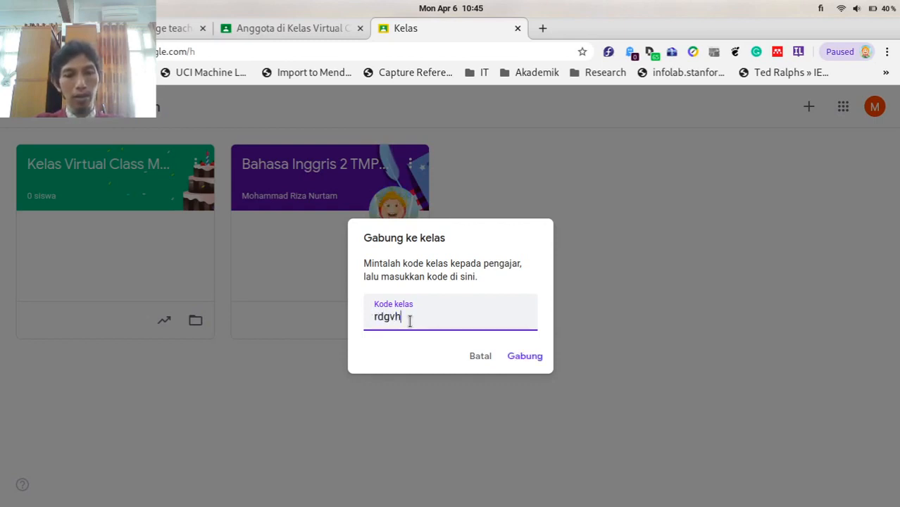
pyautogui.click(525, 360)
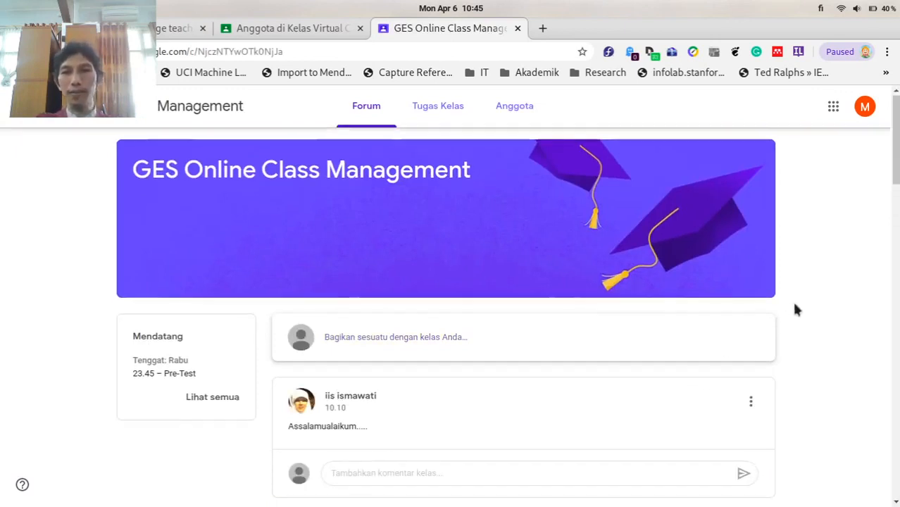
pyautogui.scroll(-3, 794, 306)
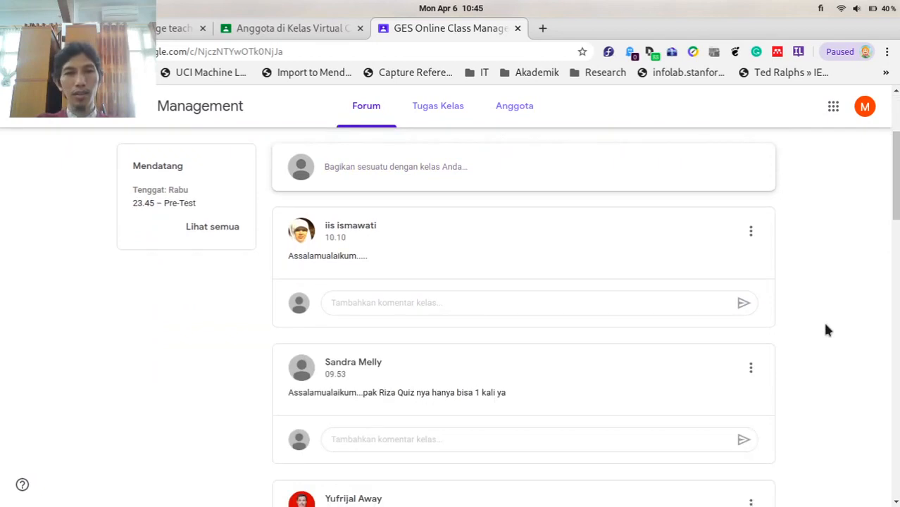
pyautogui.scroll(-4, 825, 328)
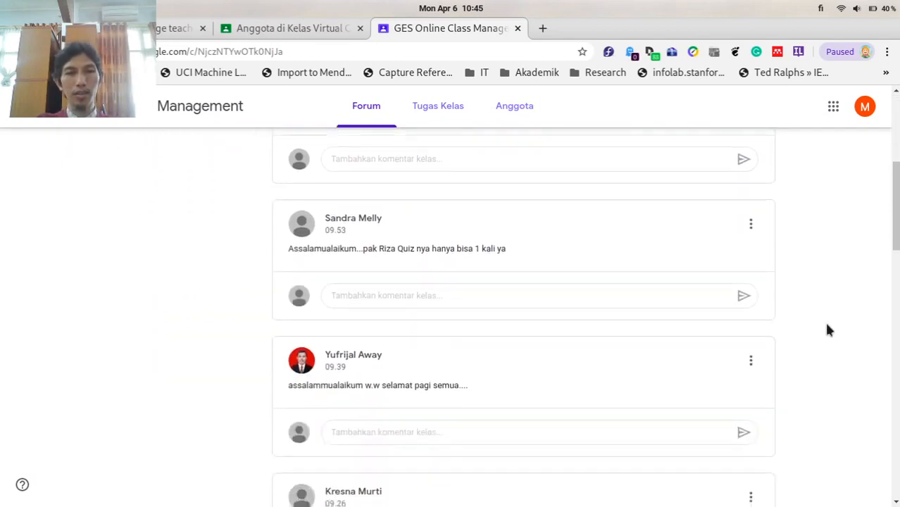
pyautogui.scroll(5, 825, 328)
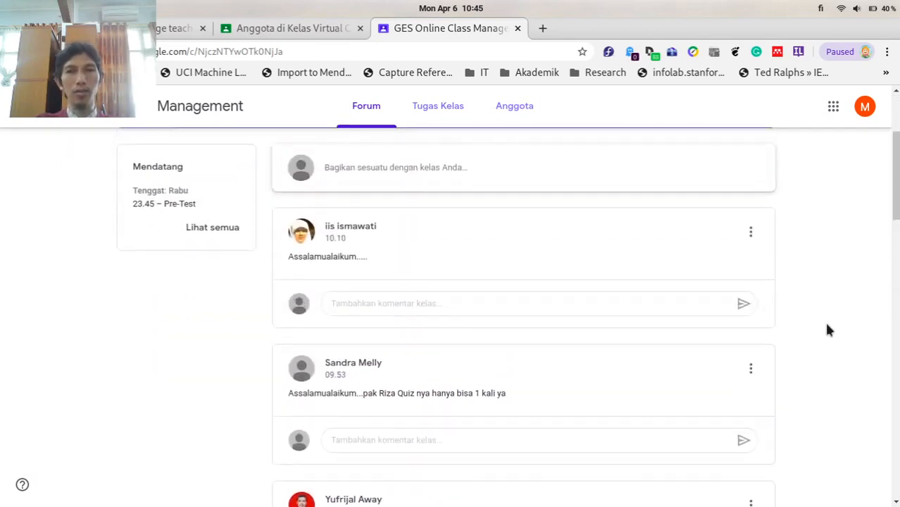
pyautogui.scroll(-2, 837, 287)
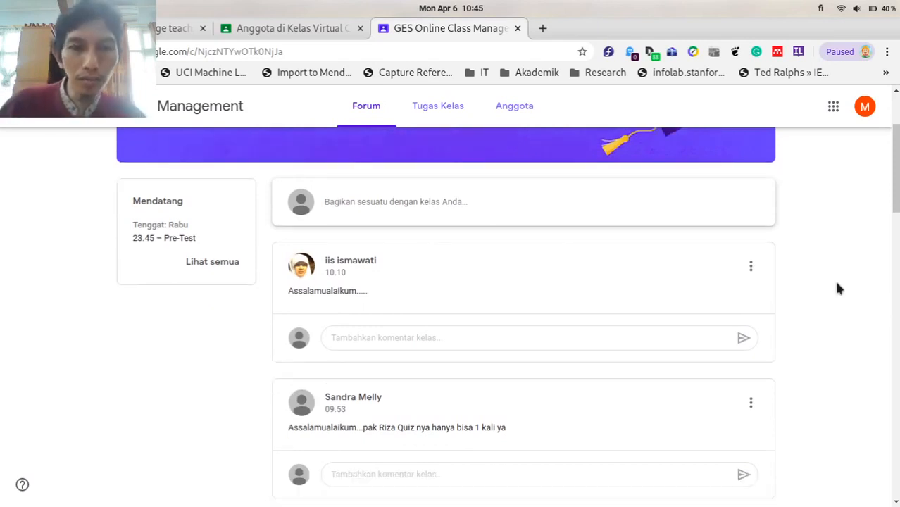
pyautogui.scroll(-3, 838, 287)
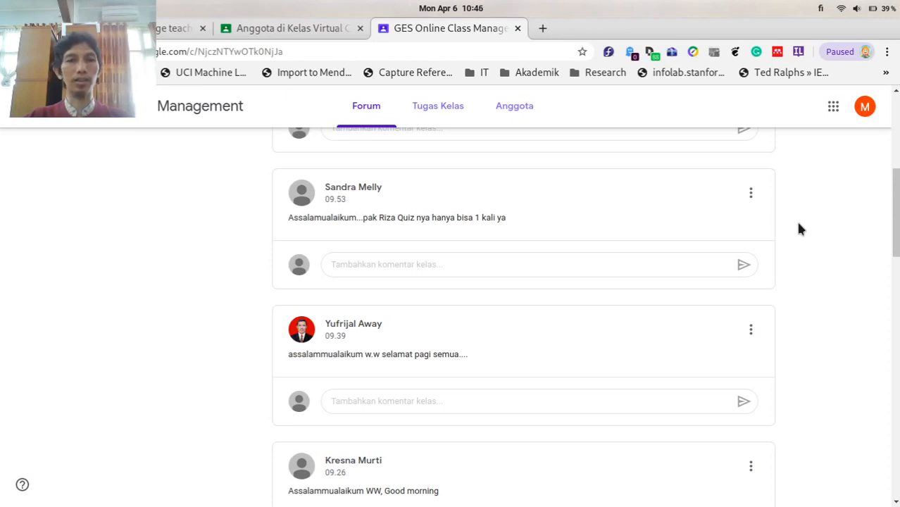
pyautogui.scroll(-2, 797, 227)
pyautogui.scroll(1, 798, 227)
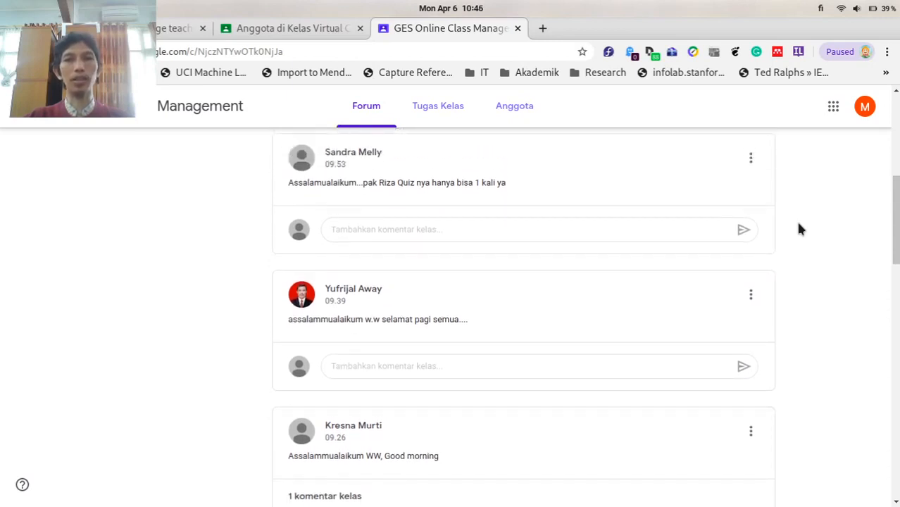
pyautogui.scroll(1, 798, 227)
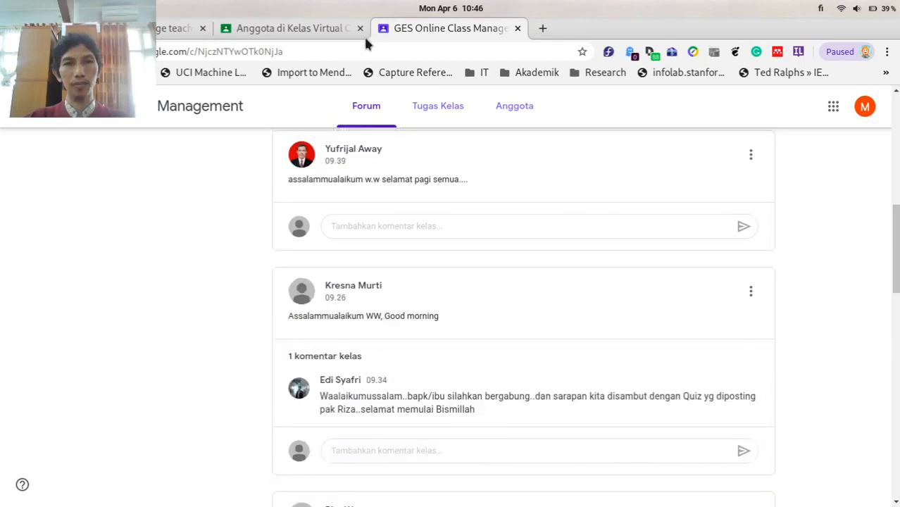
pyautogui.moveTo(896, 231); pyautogui.dragTo(877, 374)
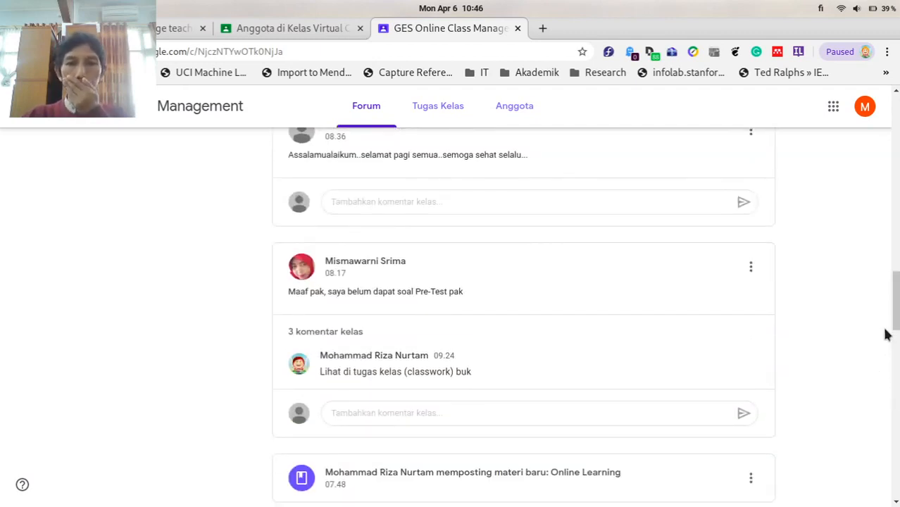
pyautogui.moveTo(895, 311); pyautogui.dragTo(892, 130)
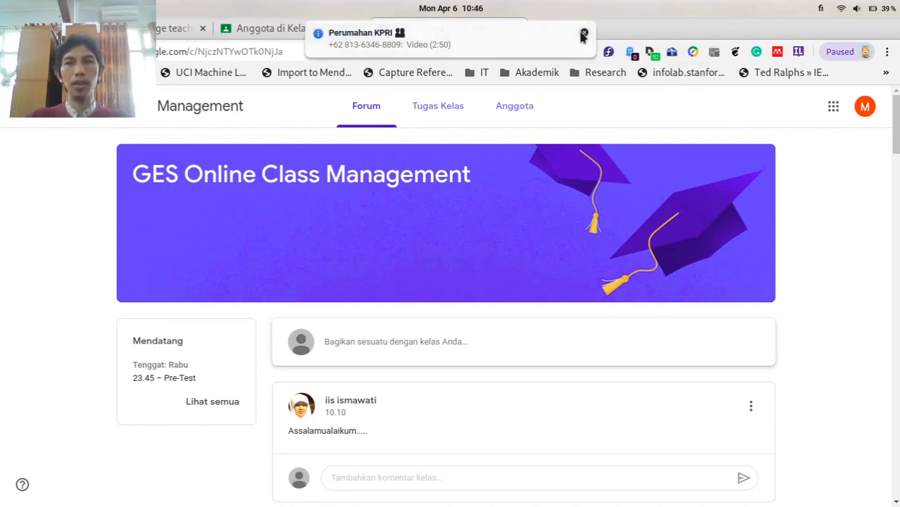
pyautogui.click(581, 34)
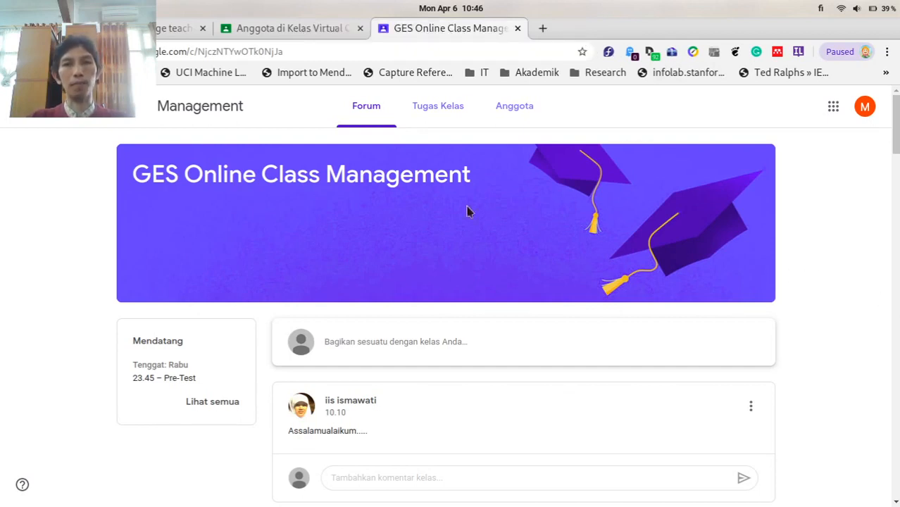
# Glance at the Kelas Virtual member list, then open the GES class's Tugas Kelas page.
pyautogui.click(305, 29)
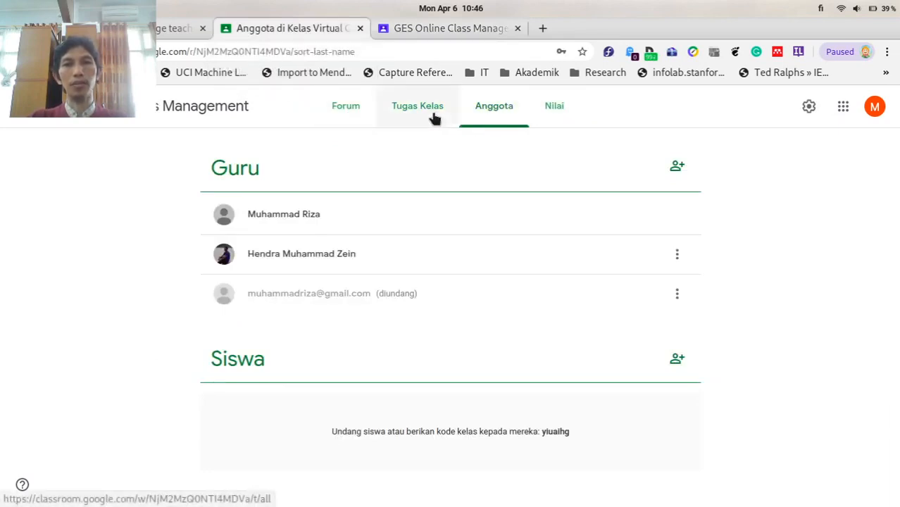
pyautogui.click(451, 28)
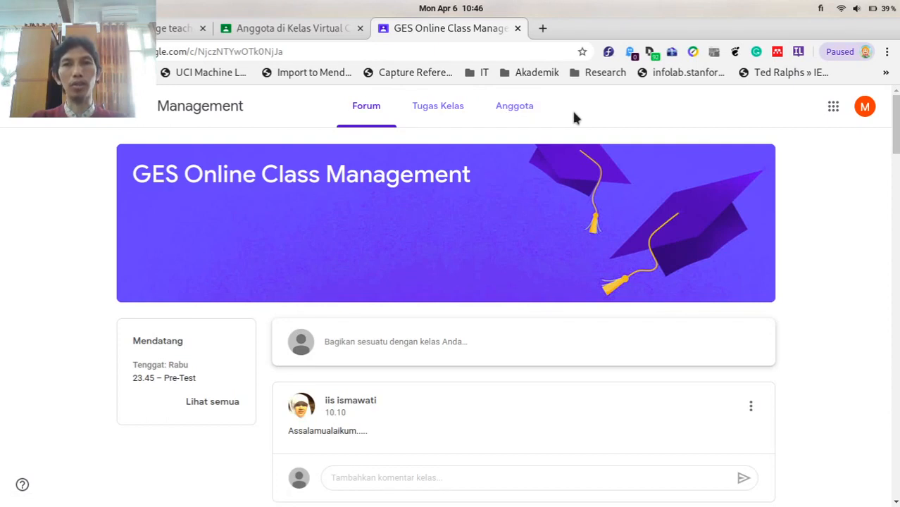
pyautogui.click(440, 119)
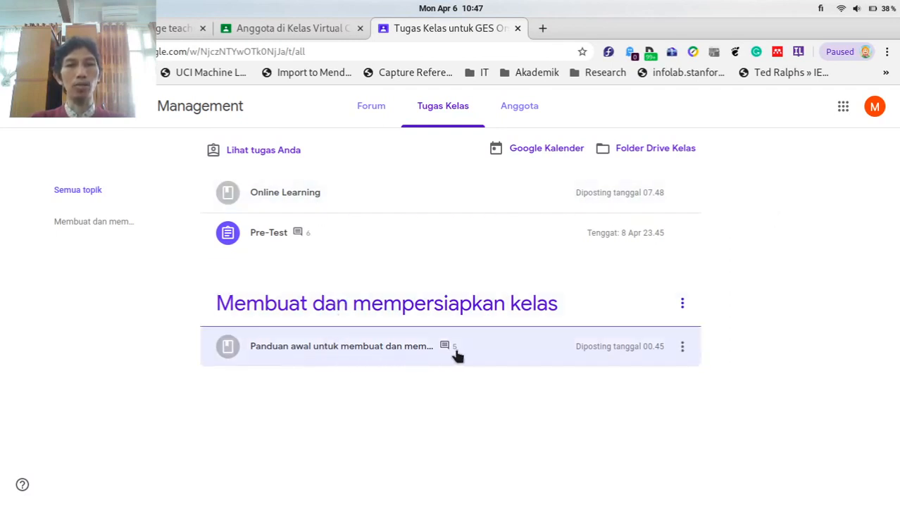
# Expand the Panduan awal class-setup guide post and read its 5 class comments.
pyautogui.click(412, 356)
pyautogui.scroll(-3, 753, 350)
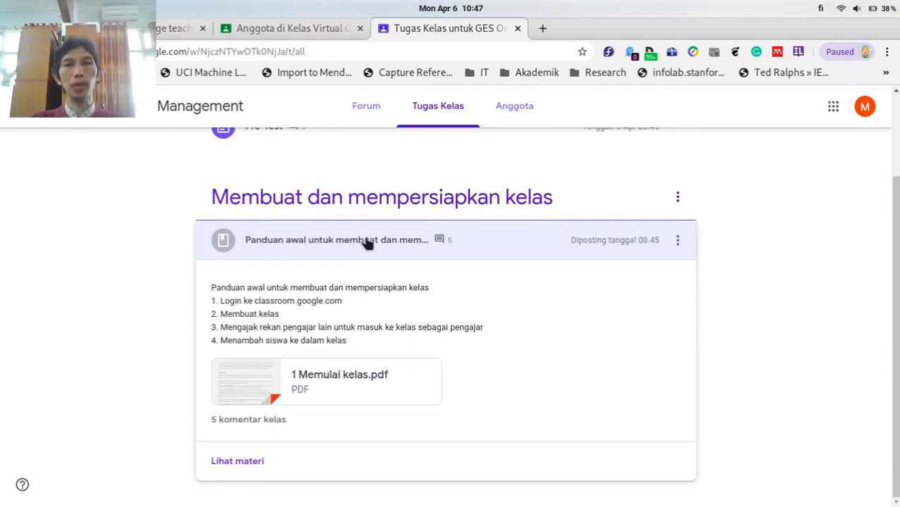
pyautogui.click(258, 421)
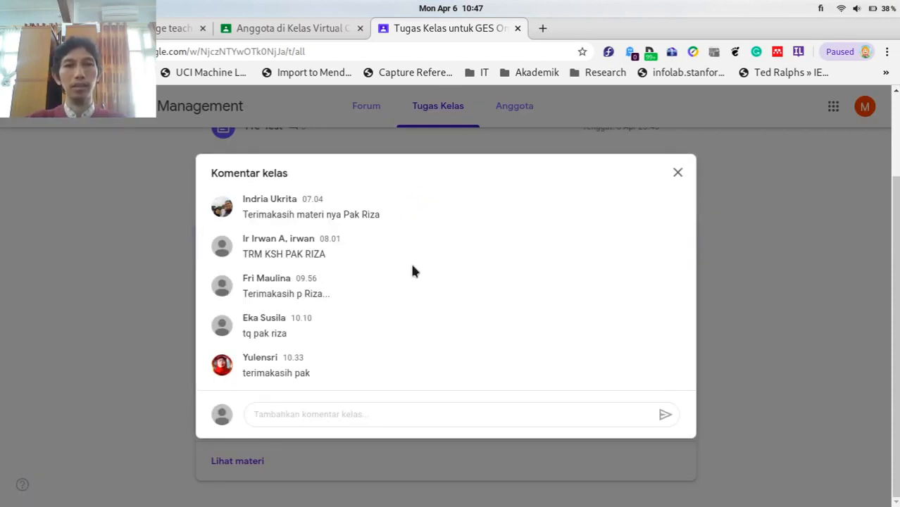
pyautogui.click(674, 176)
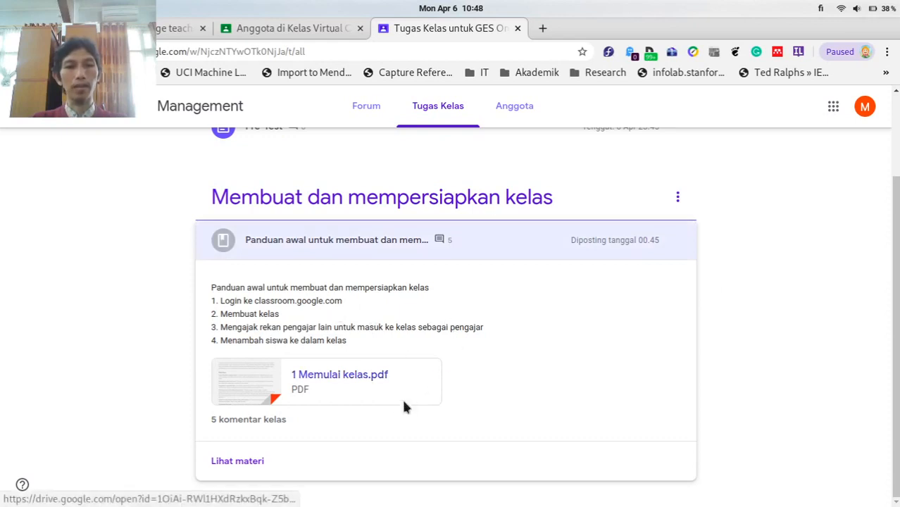
pyautogui.scroll(2, 544, 286)
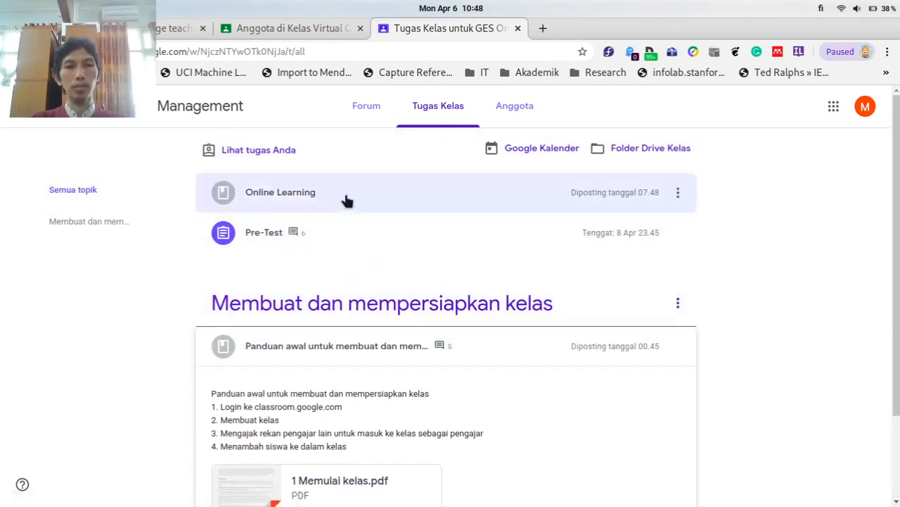
# Expand the Online Learning material and the Pre-Test assignment to reveal its Quizizz links.
pyautogui.click(345, 201)
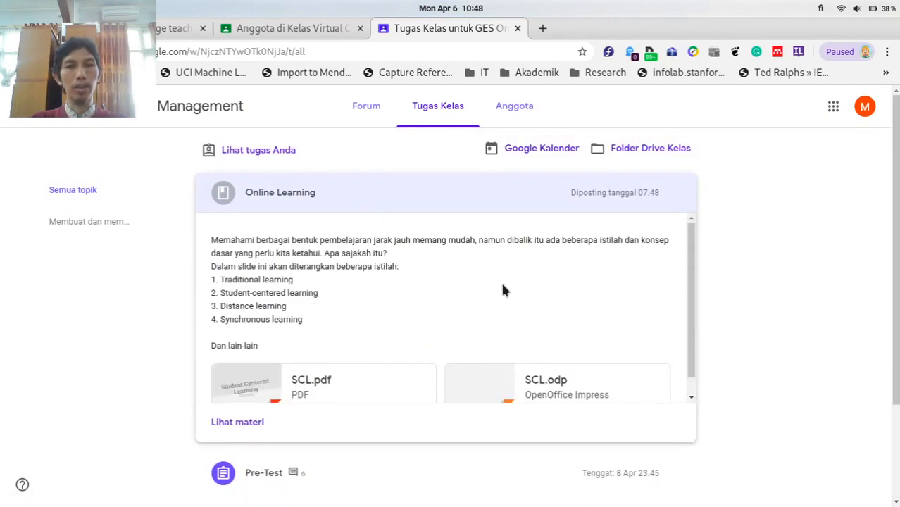
pyautogui.scroll(-1, 501, 283)
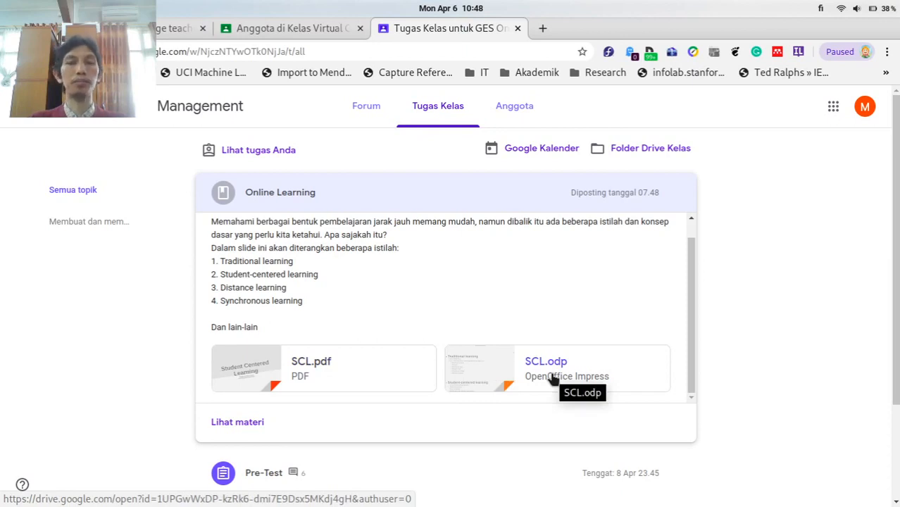
pyautogui.scroll(-3, 553, 380)
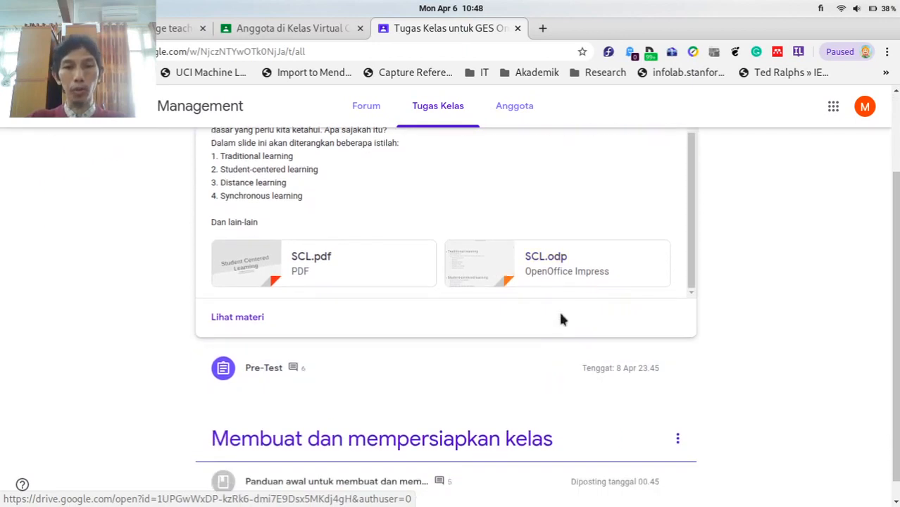
pyautogui.click(381, 376)
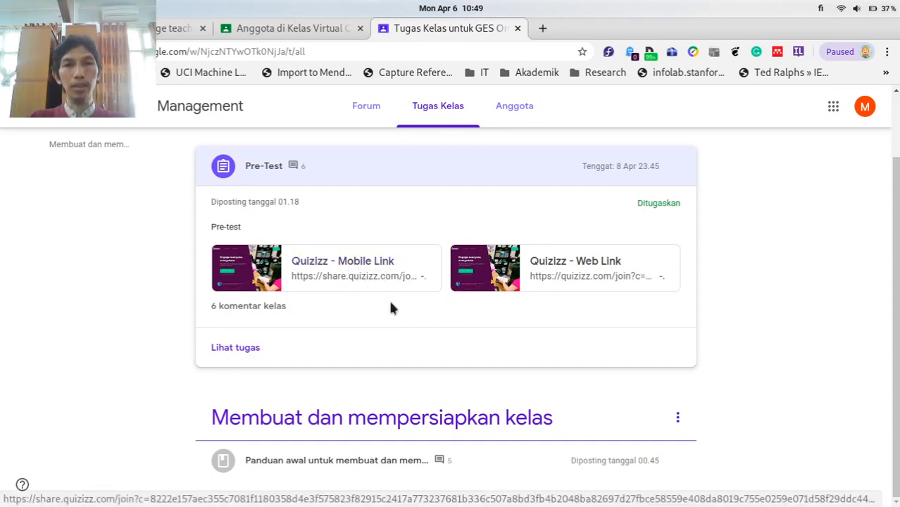
# Open the Pre-Test's Quizizz Web Link, sign in with the Google account, and allow access.
pyautogui.click(585, 264)
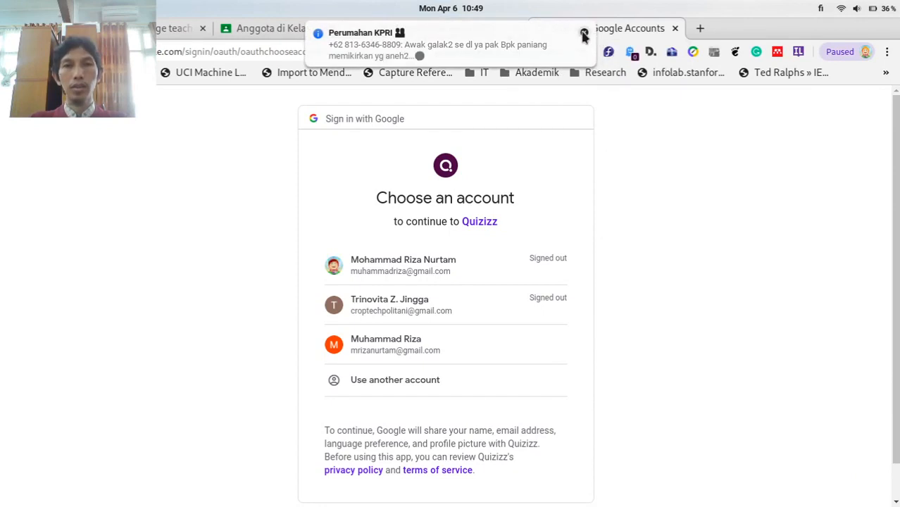
pyautogui.click(584, 33)
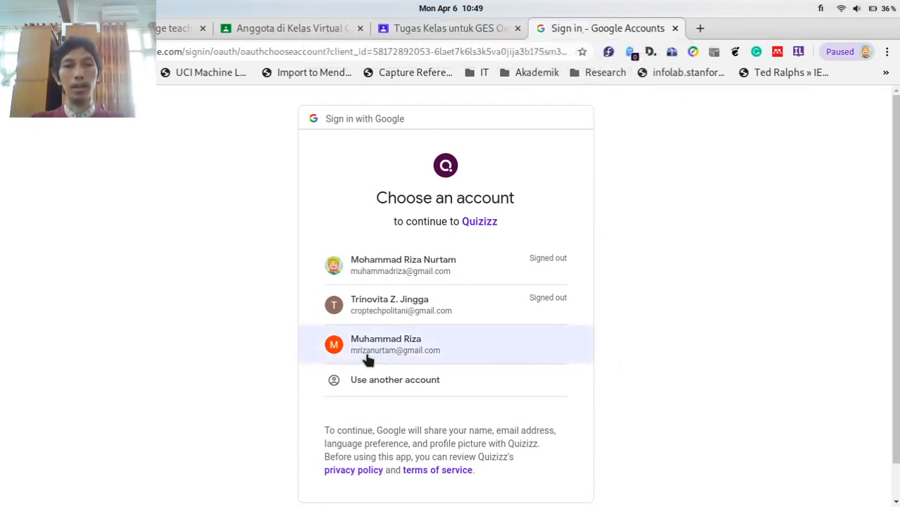
pyautogui.click(407, 356)
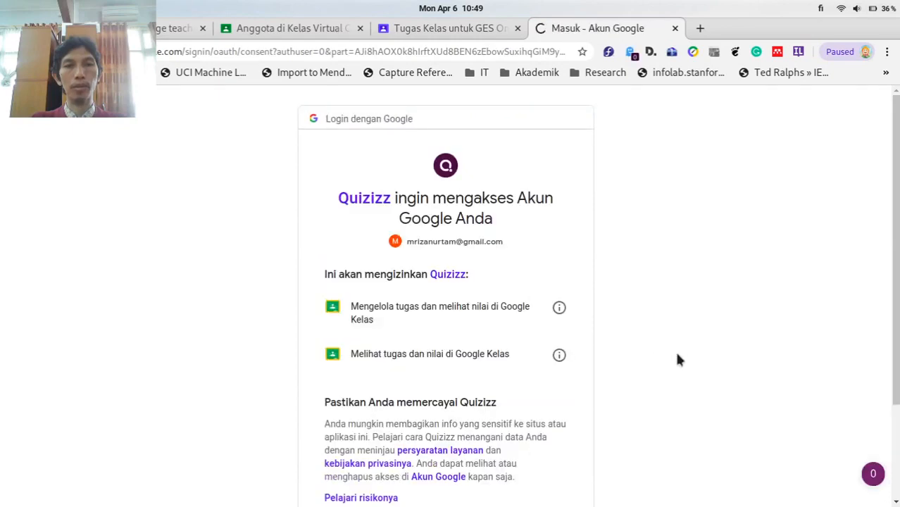
pyautogui.scroll(-3, 676, 353)
pyautogui.scroll(2, 676, 360)
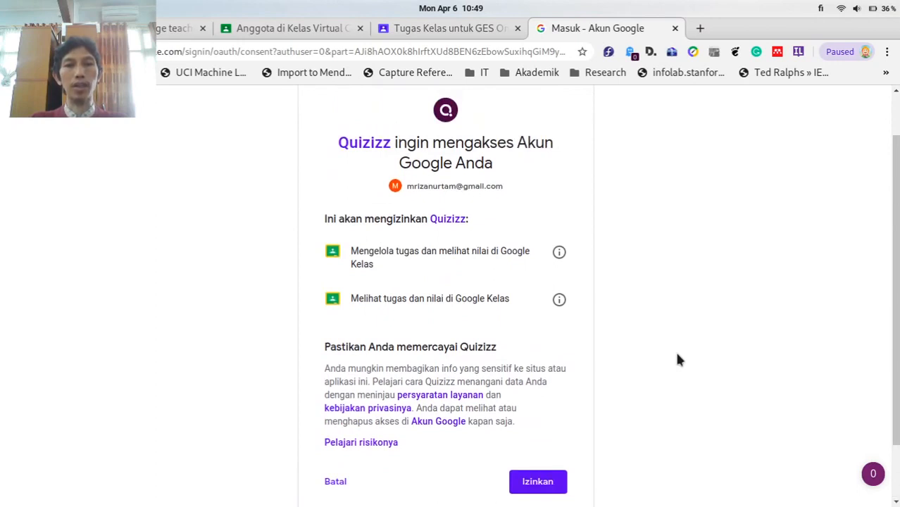
pyautogui.scroll(-1, 677, 360)
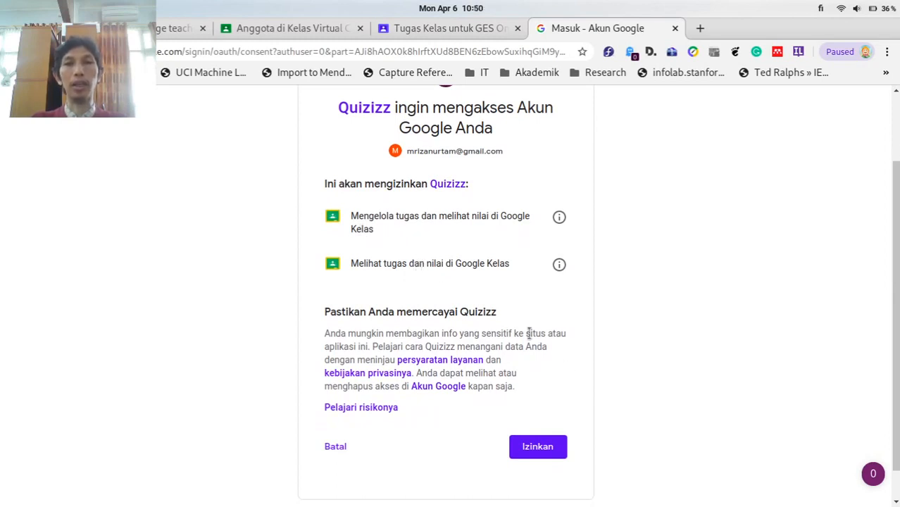
pyautogui.click(551, 450)
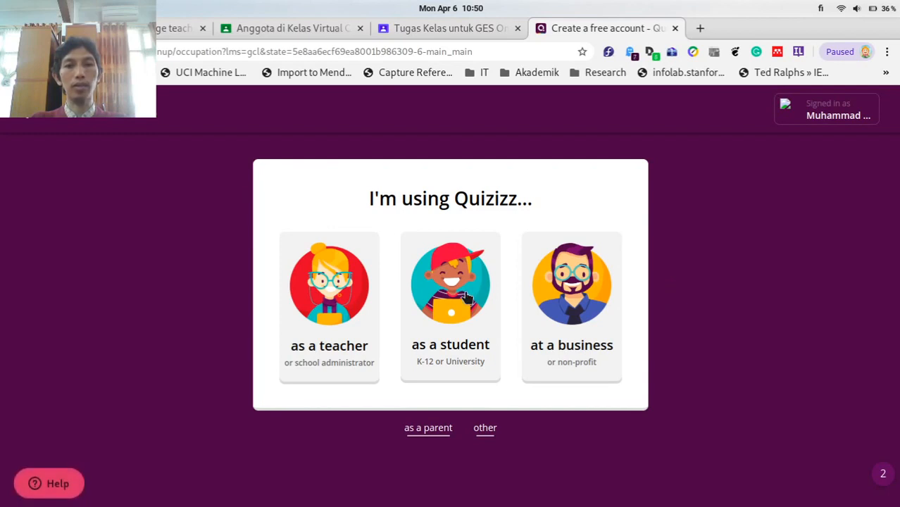
# Sign up as a student with birth date October 23, 1979 and submit the update.
pyautogui.click(467, 297)
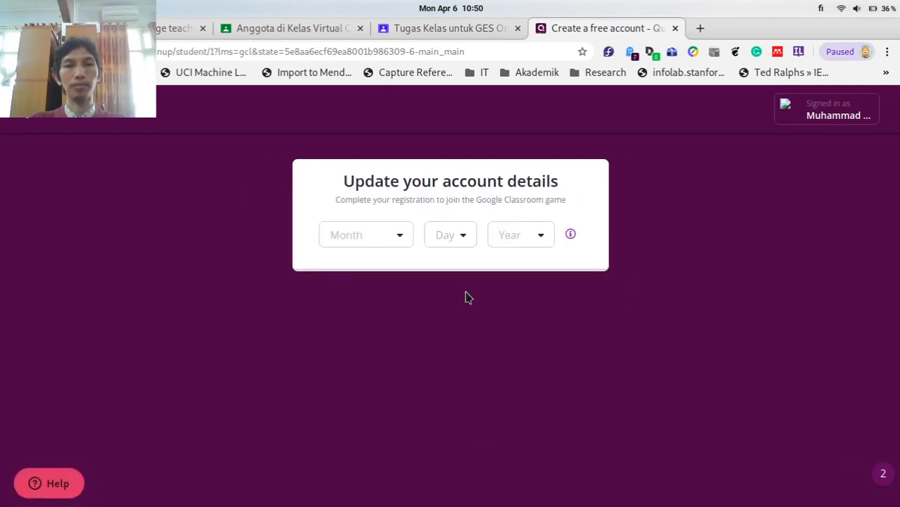
pyautogui.click(403, 235)
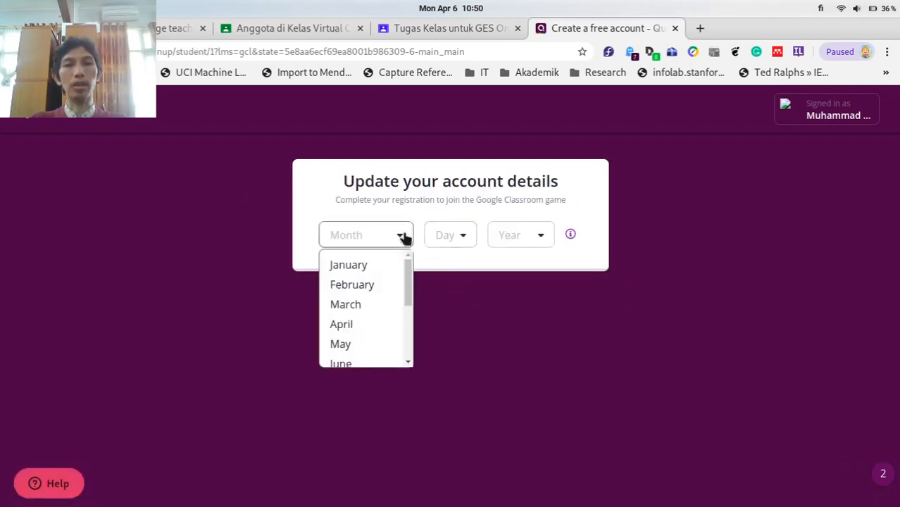
pyautogui.scroll(-3, 396, 295)
pyautogui.click(370, 341)
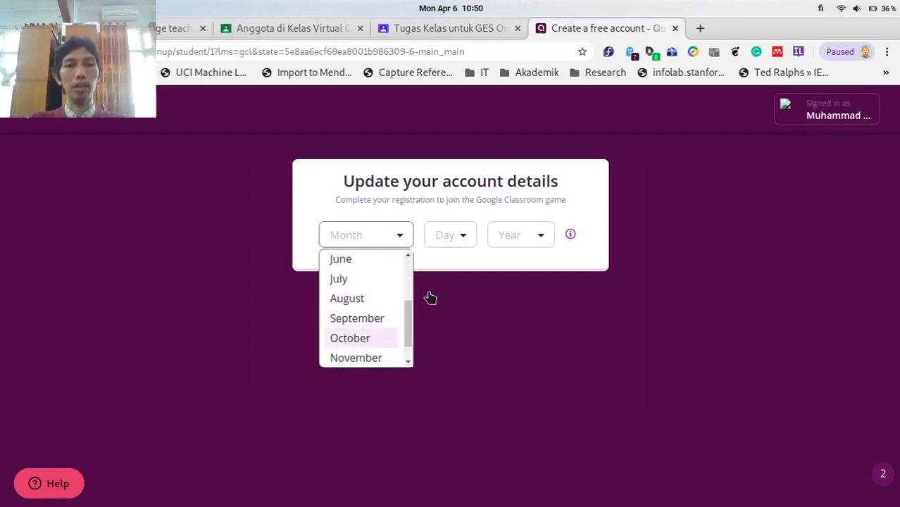
pyautogui.click(462, 247)
pyautogui.scroll(-8, 447, 305)
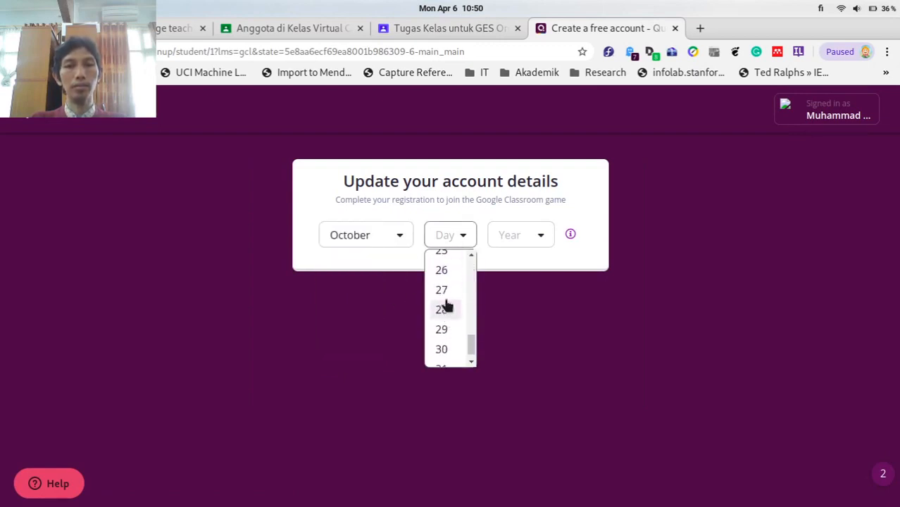
pyautogui.scroll(1, 446, 295)
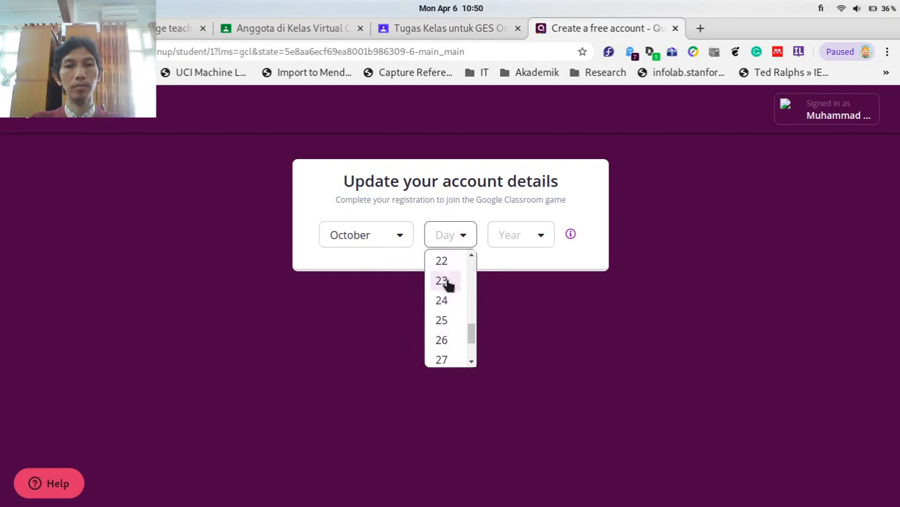
pyautogui.click(446, 282)
pyautogui.click(504, 238)
pyautogui.scroll(-6, 516, 297)
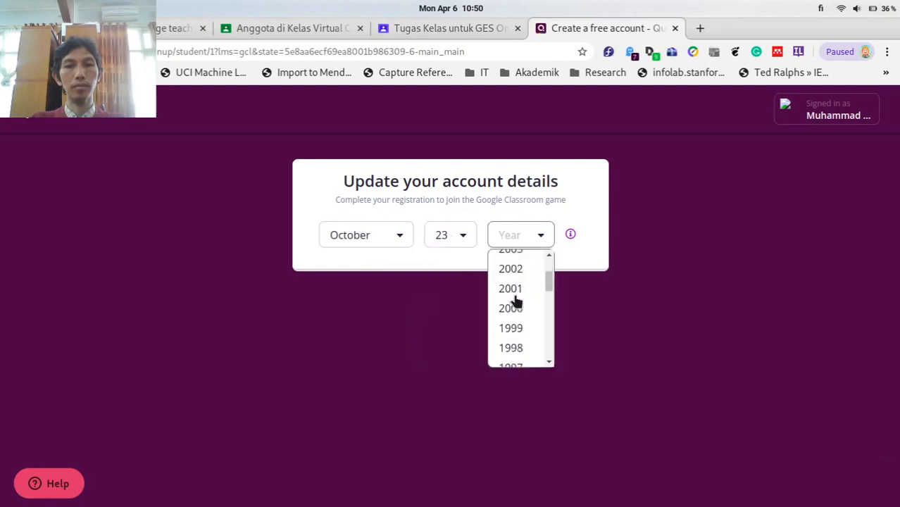
pyautogui.scroll(-6, 516, 301)
pyautogui.scroll(-1, 518, 316)
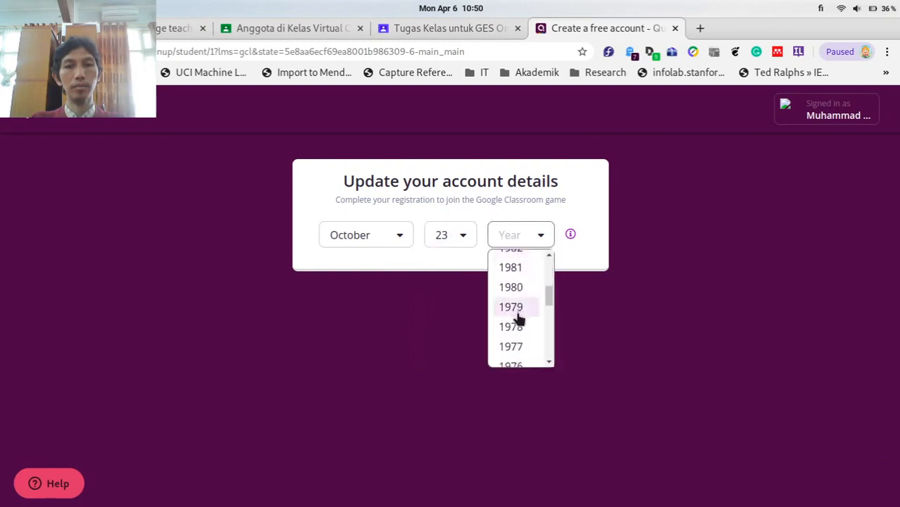
pyautogui.click(517, 315)
pyautogui.click(515, 277)
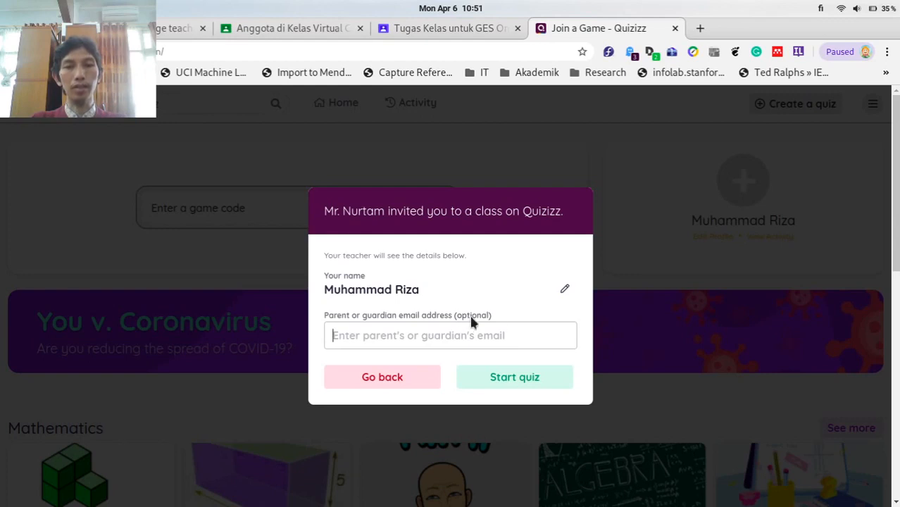
# Accept the class invitation with Start quiz and launch the pre-test game.
pyautogui.click(512, 385)
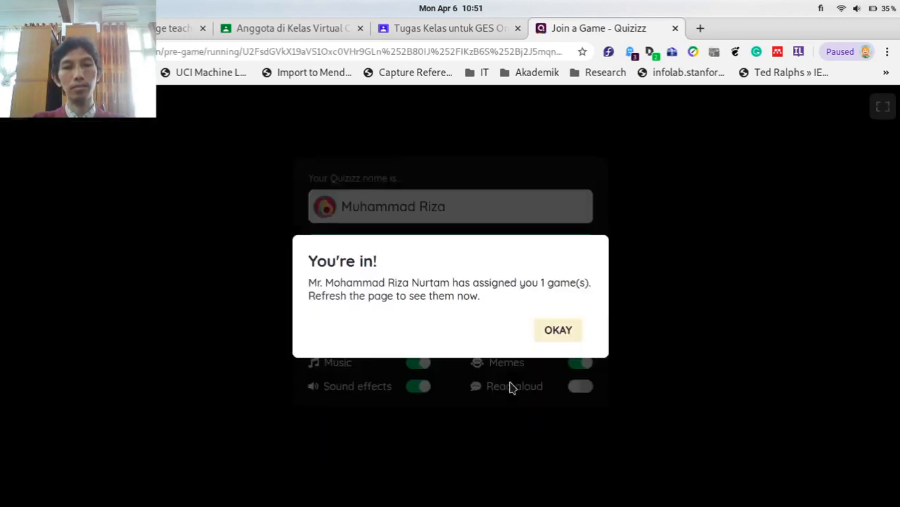
pyautogui.click(536, 333)
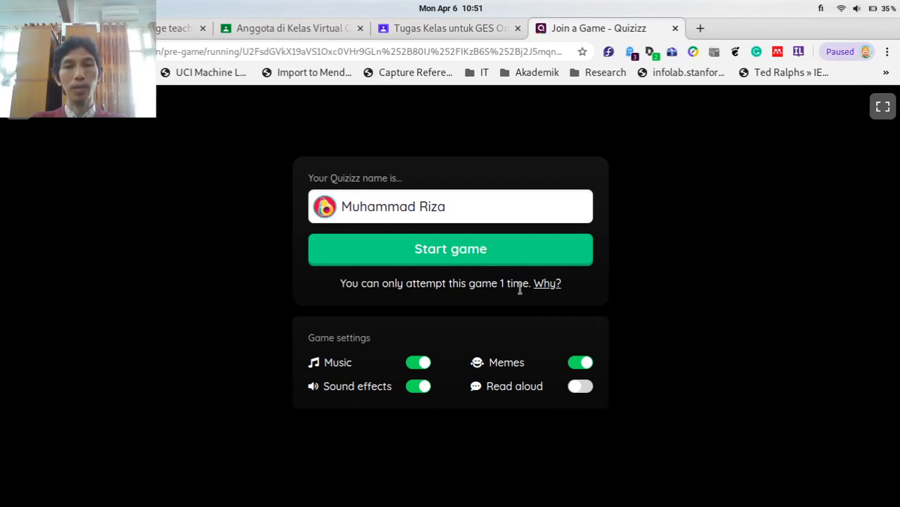
pyautogui.click(430, 259)
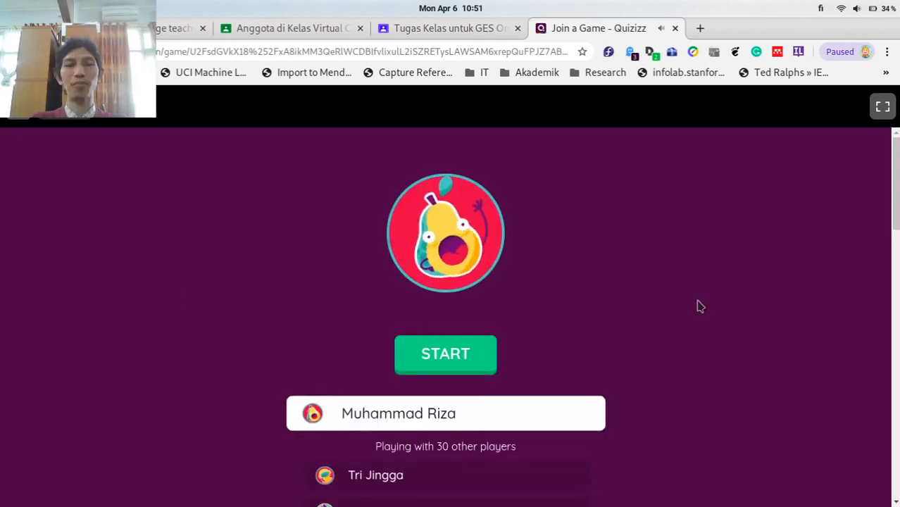
# Begin the quiz, answer 'Orang tua/wali melihat pekerjaan siswa', then return to Tugas Kelas.
pyautogui.scroll(-3, 699, 306)
pyautogui.click(411, 188)
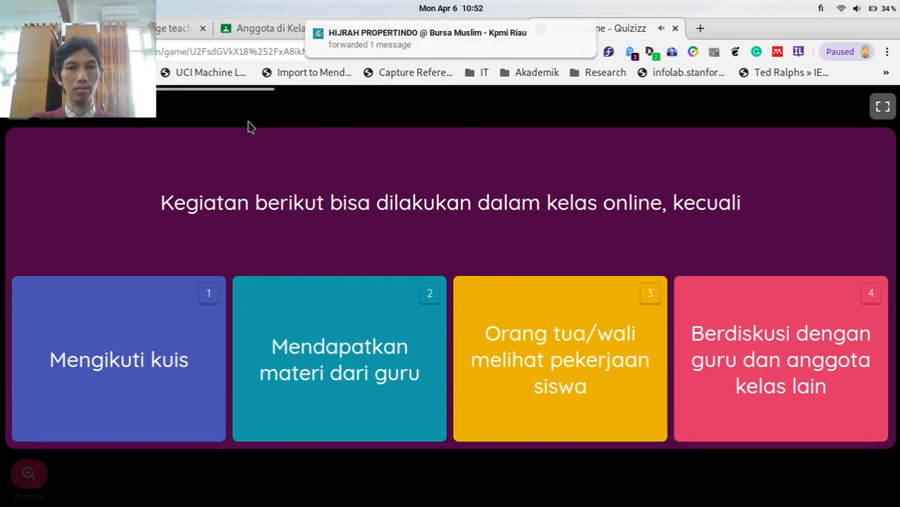
pyautogui.click(554, 320)
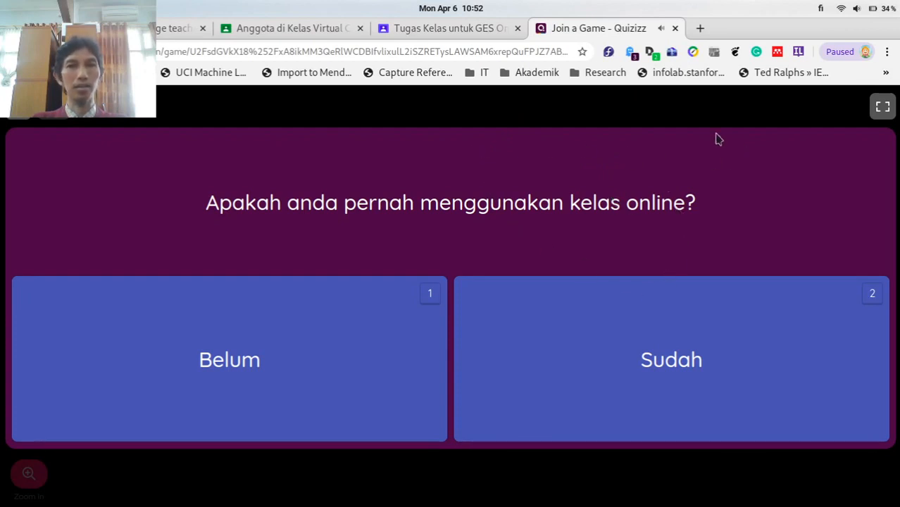
pyautogui.click(444, 28)
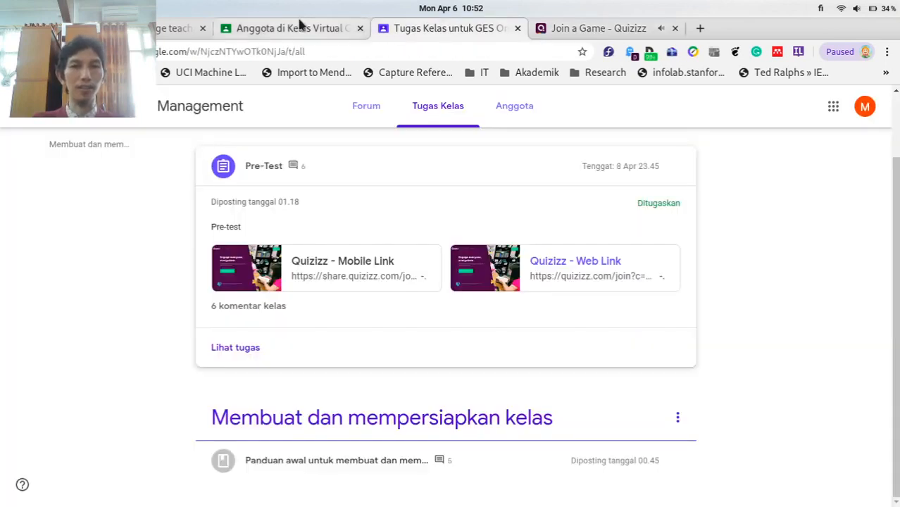
# Open the class's Folder Drive Kelas from the top of the Classwork page.
pyautogui.scroll(2, 788, 243)
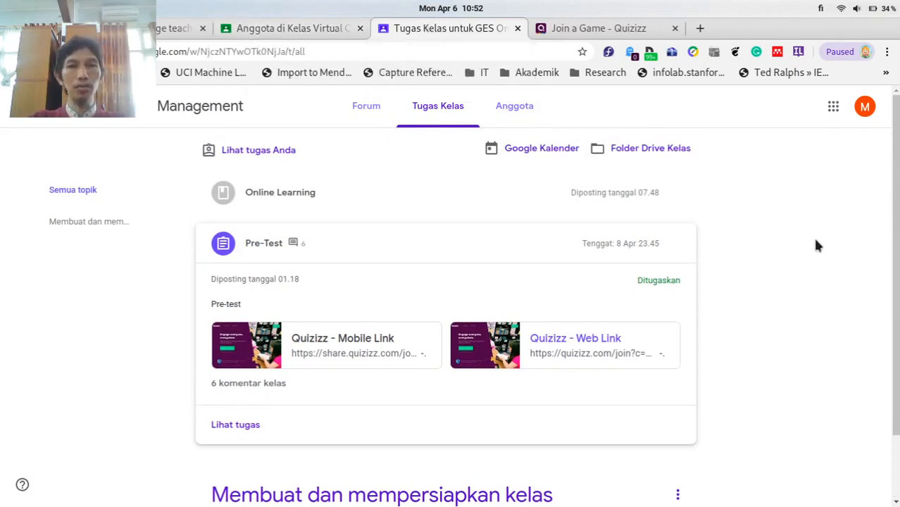
pyautogui.click(637, 153)
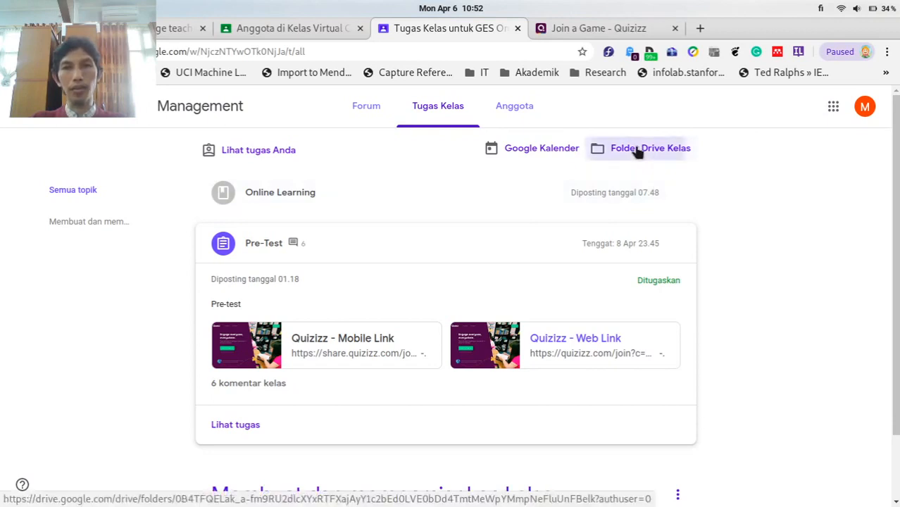
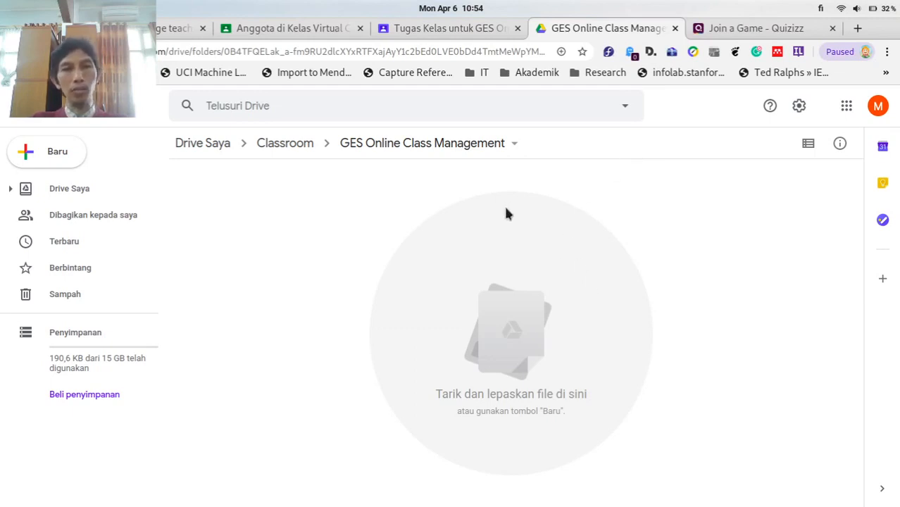
# Close the empty 'GES Online Class Management' Google Drive tab to return to the Classwork page.
pyautogui.click(676, 30)
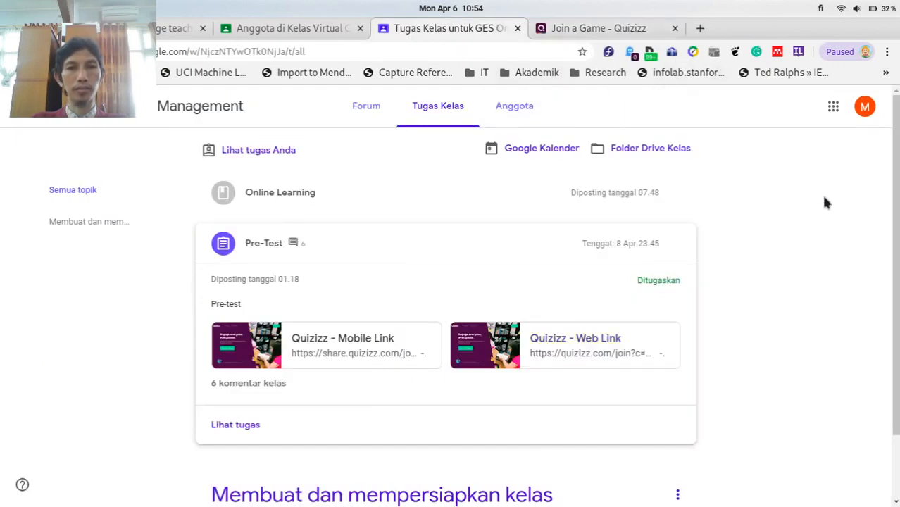
# Open the GES class calendar through the 'Google Kalender' link on Tugas Kelas.
pyautogui.click(530, 159)
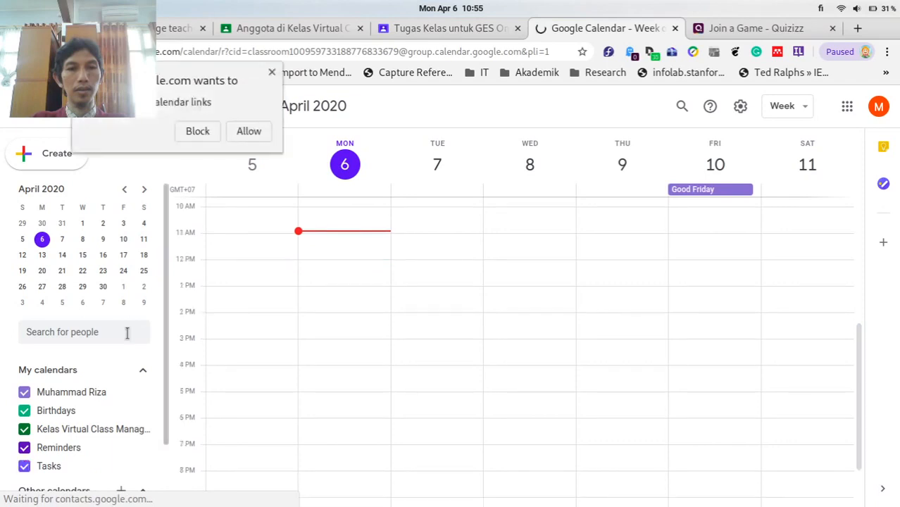
# Dismiss the notification prompt and cancel a trial Saturday event in the April 5–11, 2020 week.
pyautogui.scroll(-2, 127, 333)
pyautogui.click(271, 72)
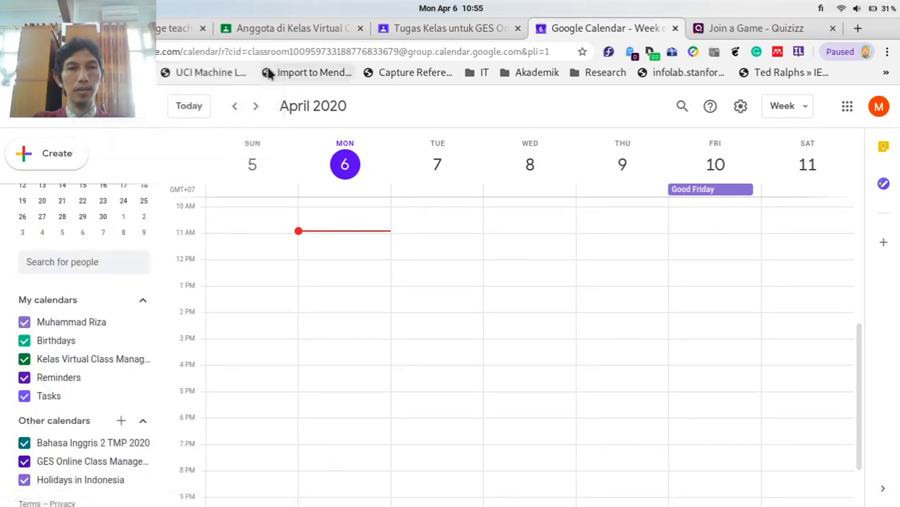
pyautogui.scroll(-1, 115, 358)
pyautogui.scroll(2, 114, 361)
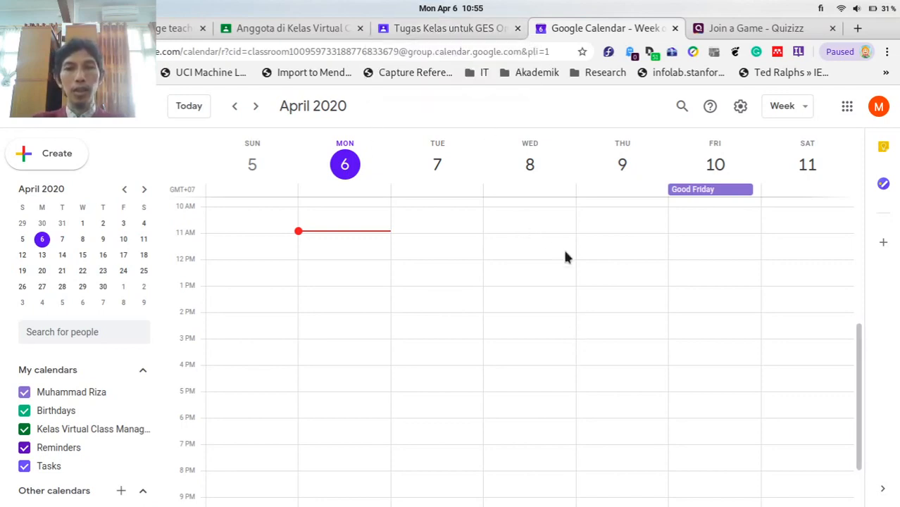
pyautogui.click(792, 220)
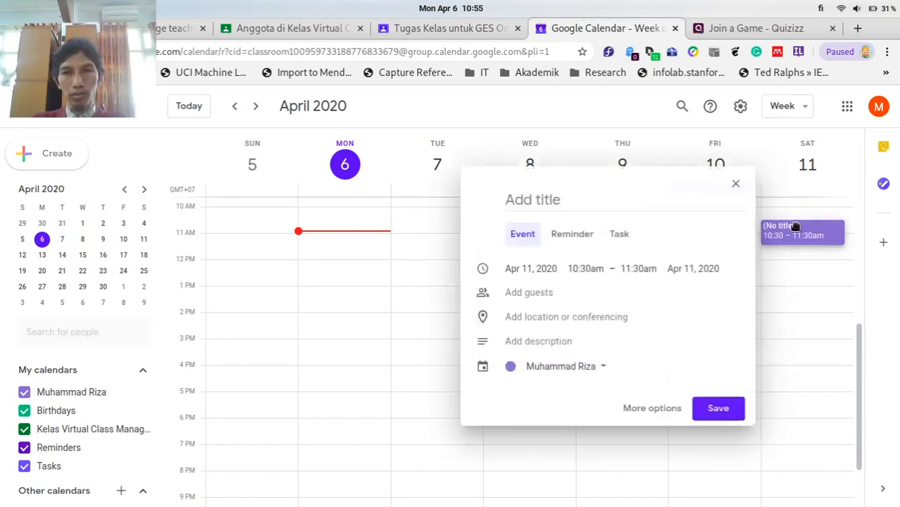
pyautogui.click(734, 184)
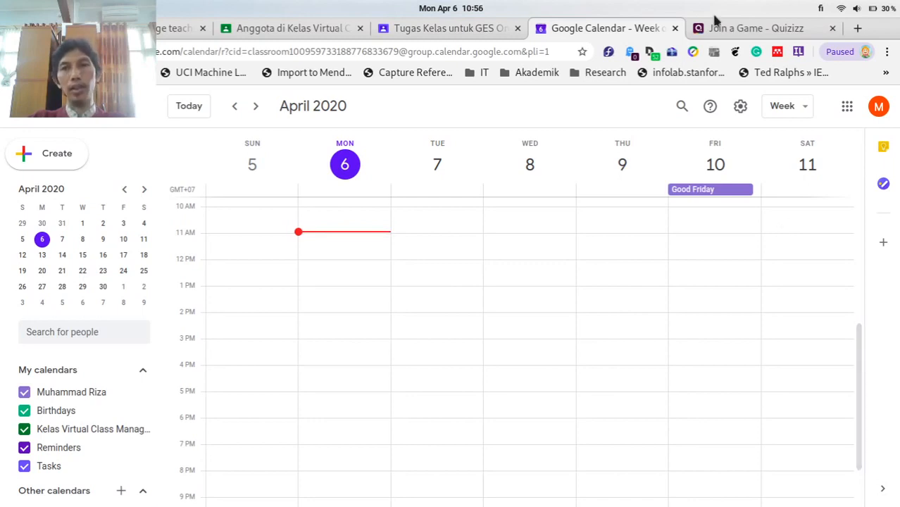
# Return to the GES class and open its Anggota member list.
pyautogui.click(446, 32)
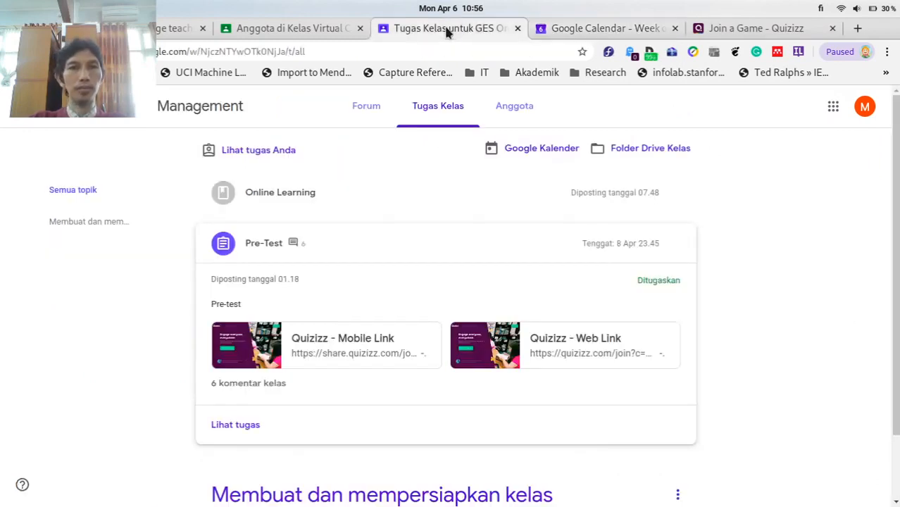
pyautogui.scroll(-1, 757, 198)
pyautogui.scroll(1, 757, 198)
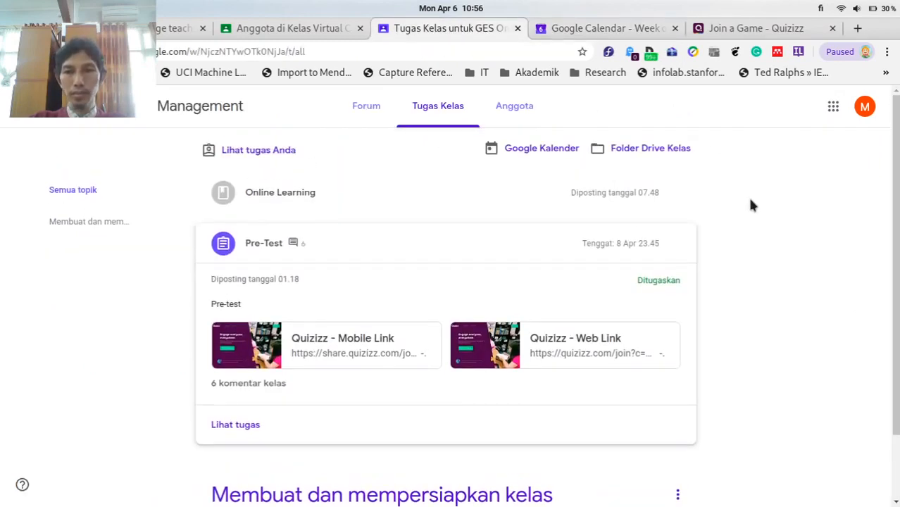
pyautogui.click(519, 112)
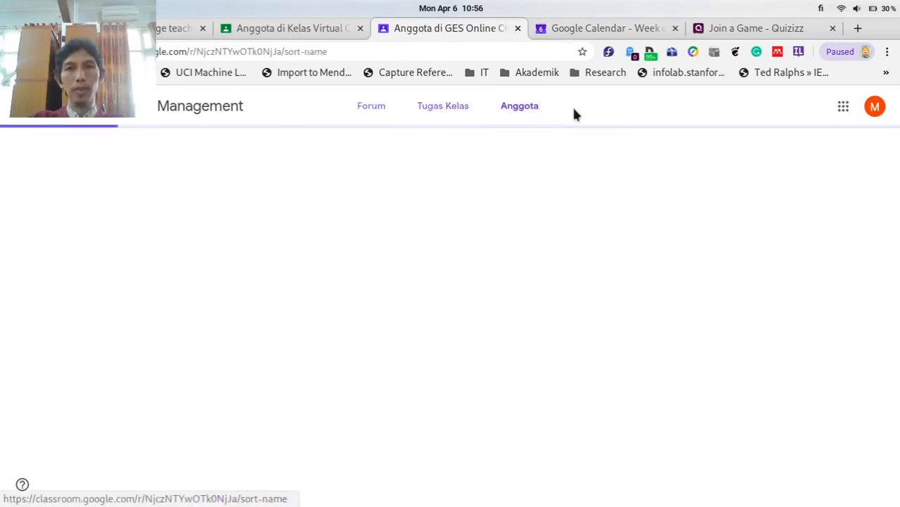
# Browse the teacher and classmates, then close the Google Calendar tab.
pyautogui.scroll(-11, 690, 240)
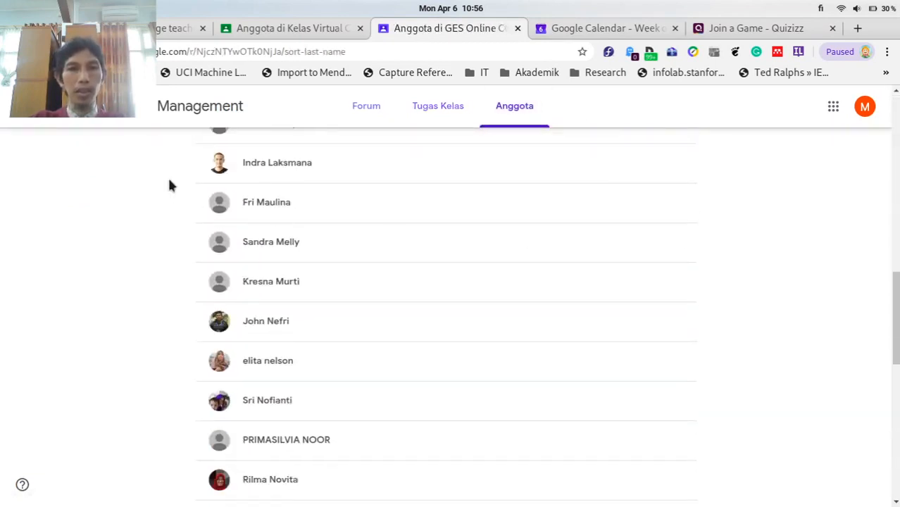
pyautogui.scroll(-5, 795, 267)
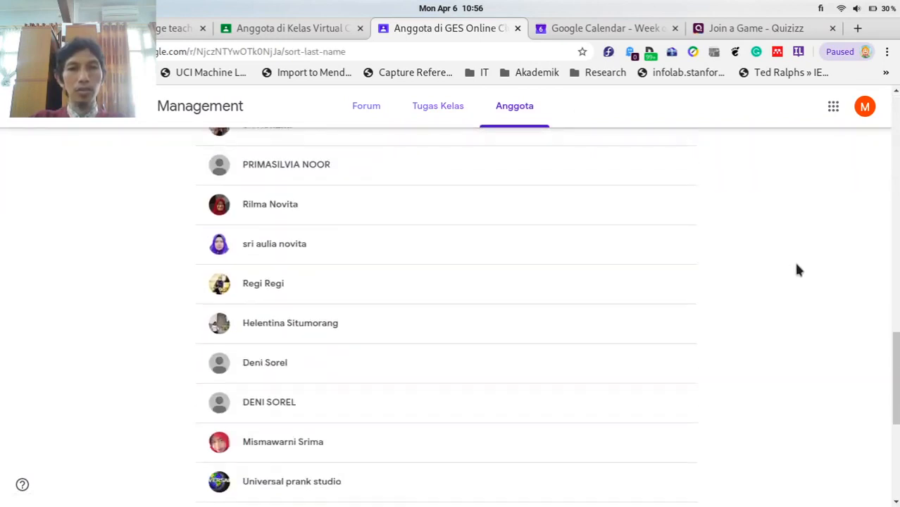
pyautogui.scroll(-5, 795, 267)
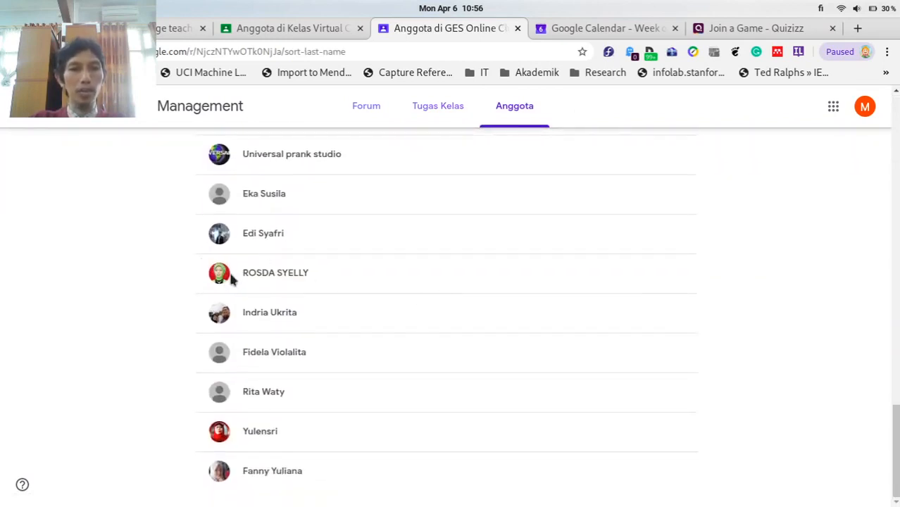
pyautogui.scroll(3, 630, 267)
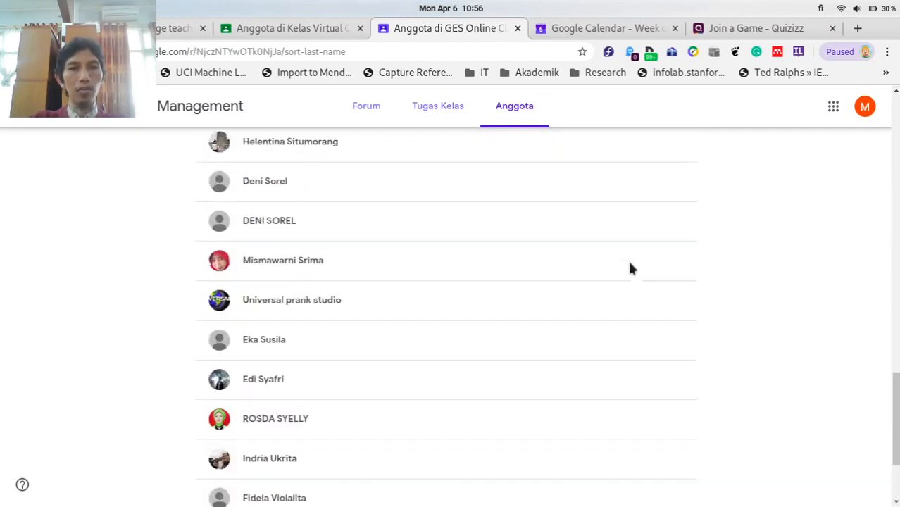
pyautogui.scroll(1, 630, 265)
pyautogui.scroll(-4, 632, 266)
pyautogui.scroll(6, 632, 266)
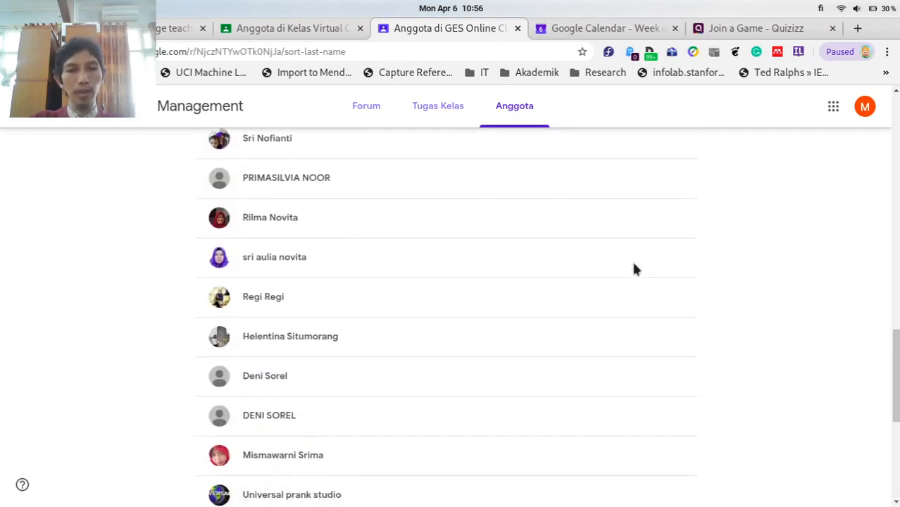
pyautogui.scroll(7, 632, 266)
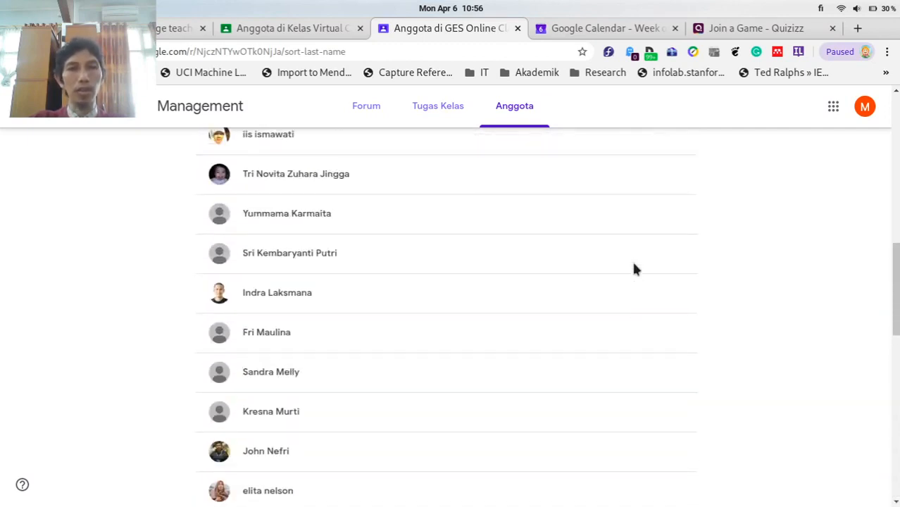
pyautogui.scroll(6, 632, 266)
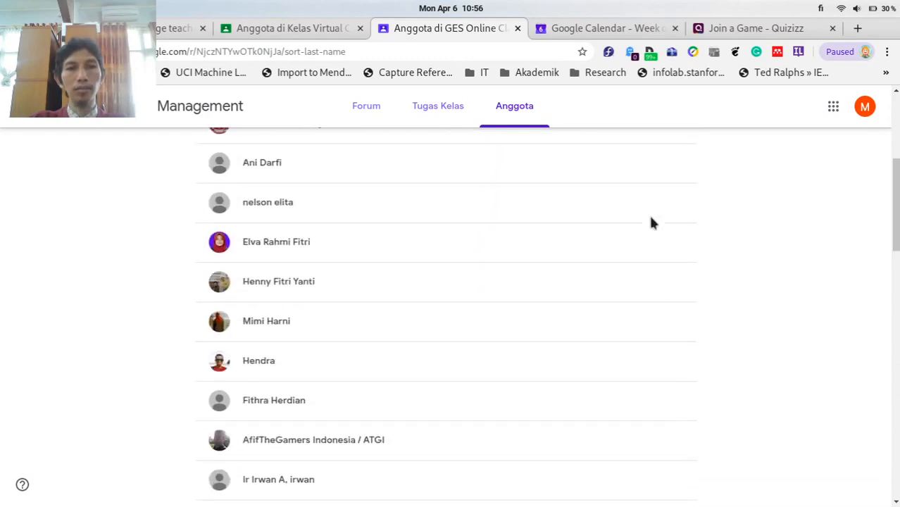
pyautogui.scroll(5, 652, 226)
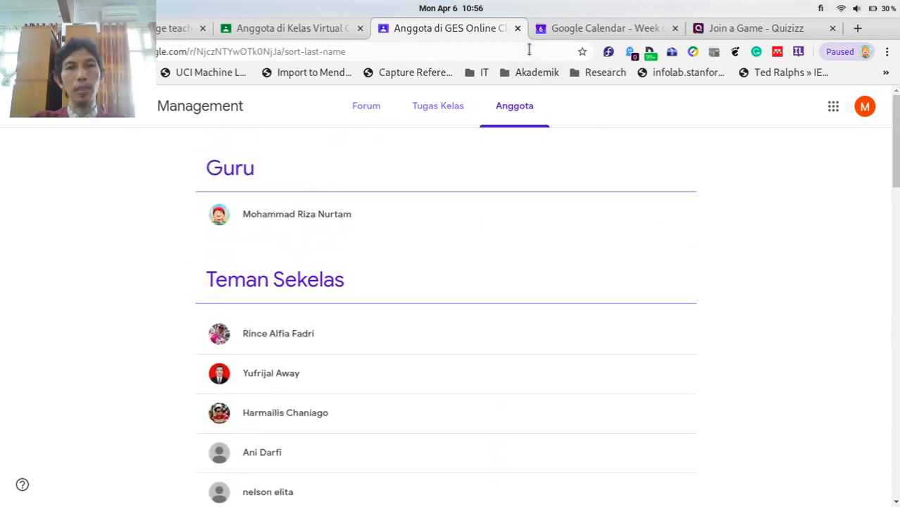
pyautogui.click(539, 28)
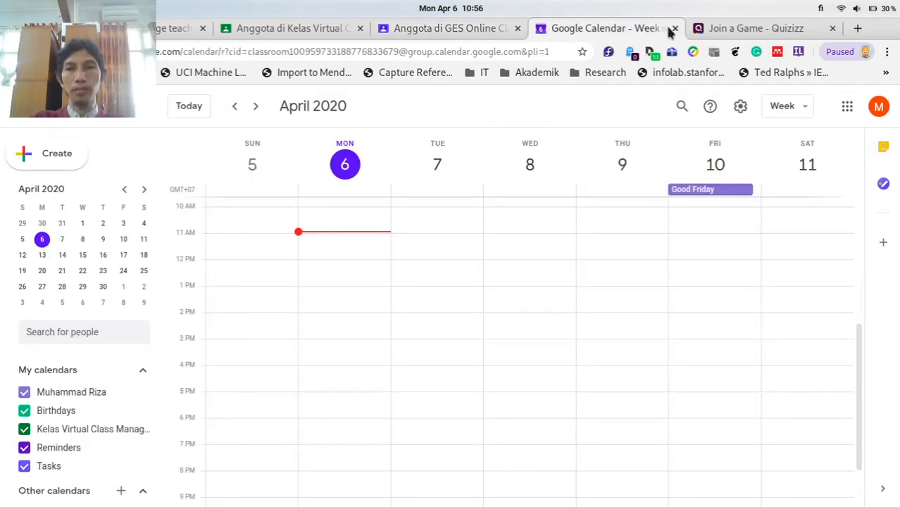
pyautogui.click(674, 29)
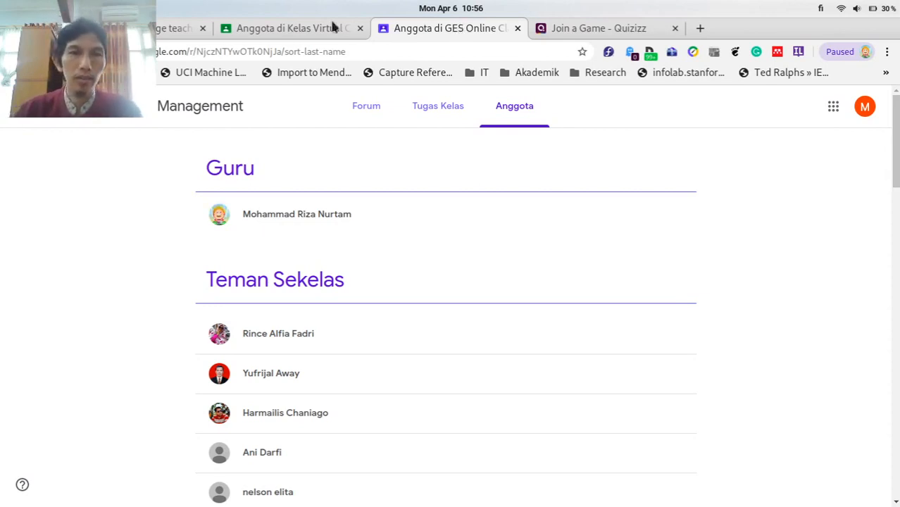
pyautogui.click(280, 30)
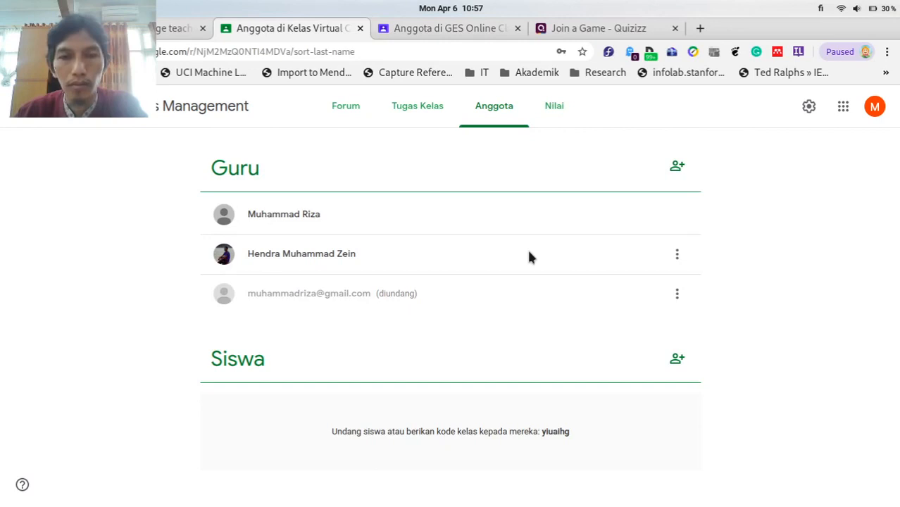
pyautogui.click(411, 119)
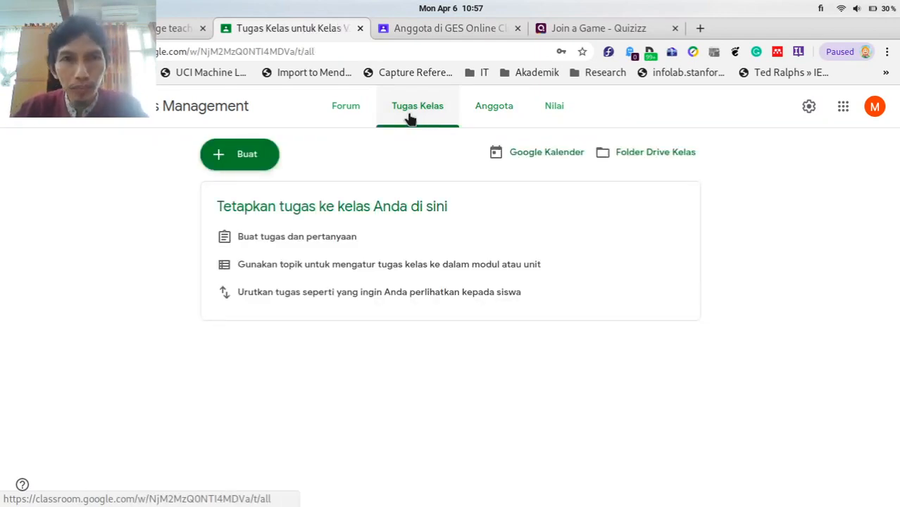
pyautogui.click(441, 31)
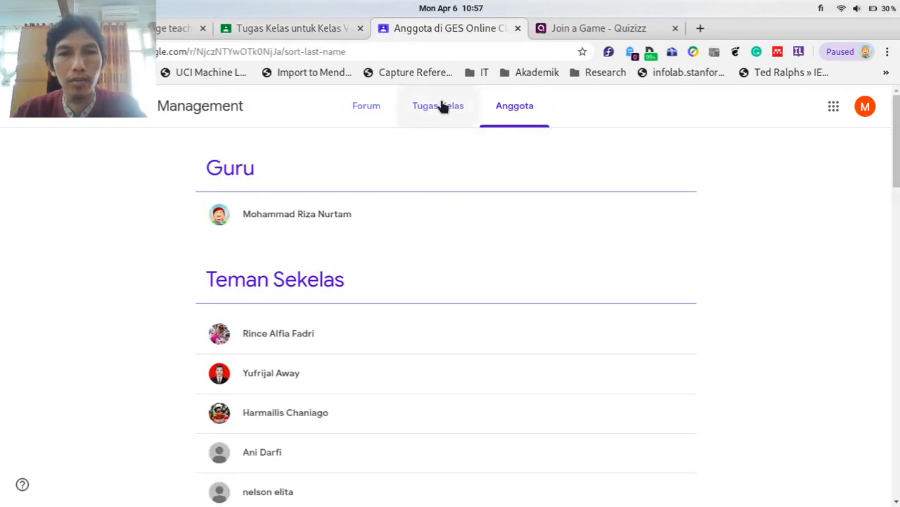
# Expand the GES 'Panduan awal' material, then return to the virtual class's empty Classwork tab.
pyautogui.click(431, 117)
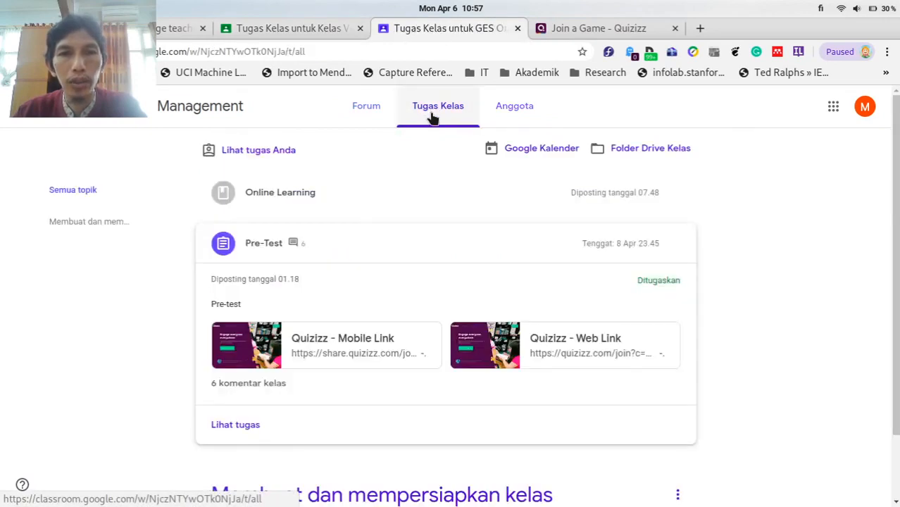
pyautogui.scroll(-2, 745, 307)
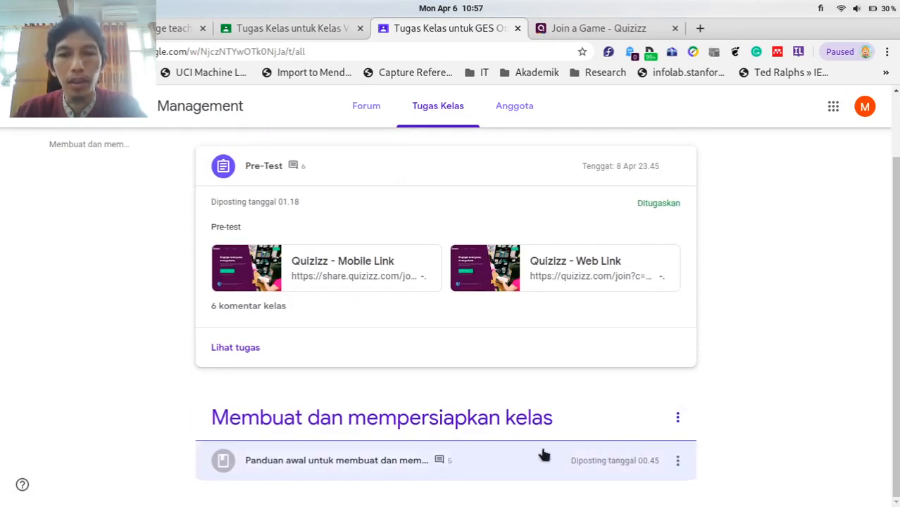
pyautogui.click(389, 467)
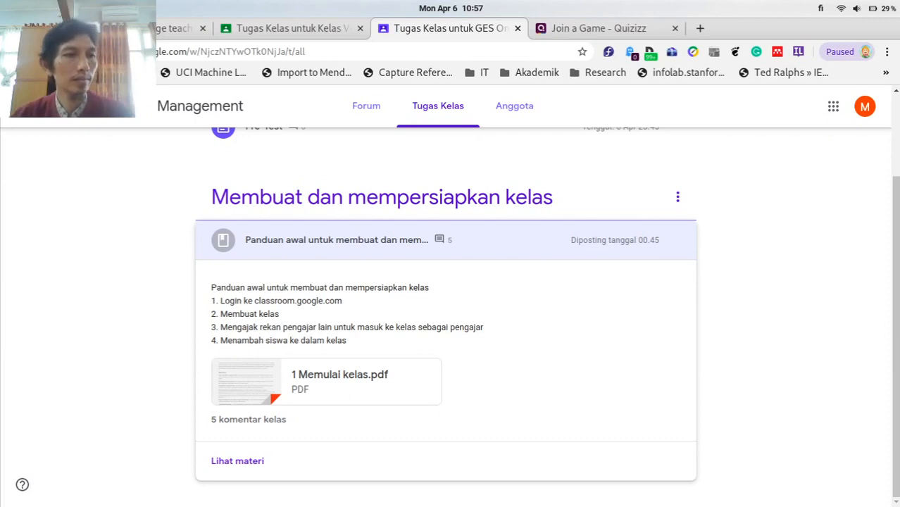
pyautogui.click(281, 29)
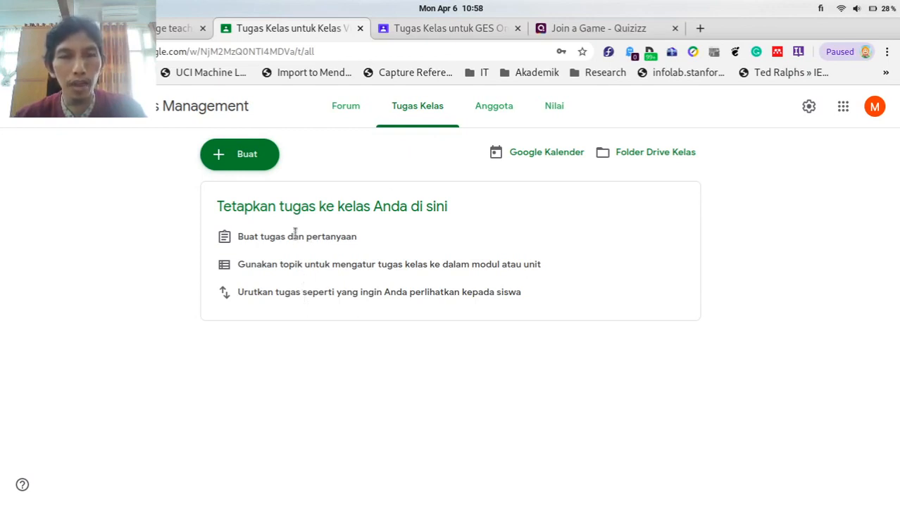
# Start a new material and upload 23-passive-voice.pdf from the computer as its attachment.
pyautogui.click(215, 157)
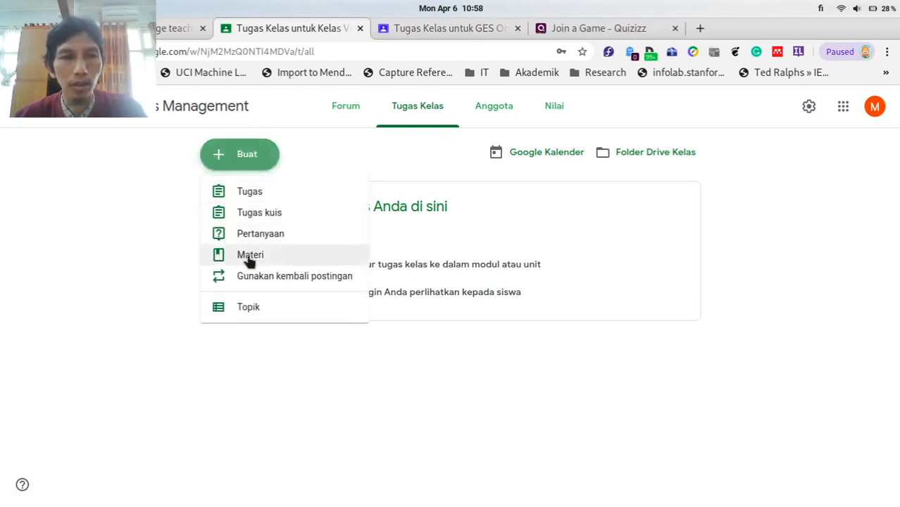
pyautogui.click(267, 259)
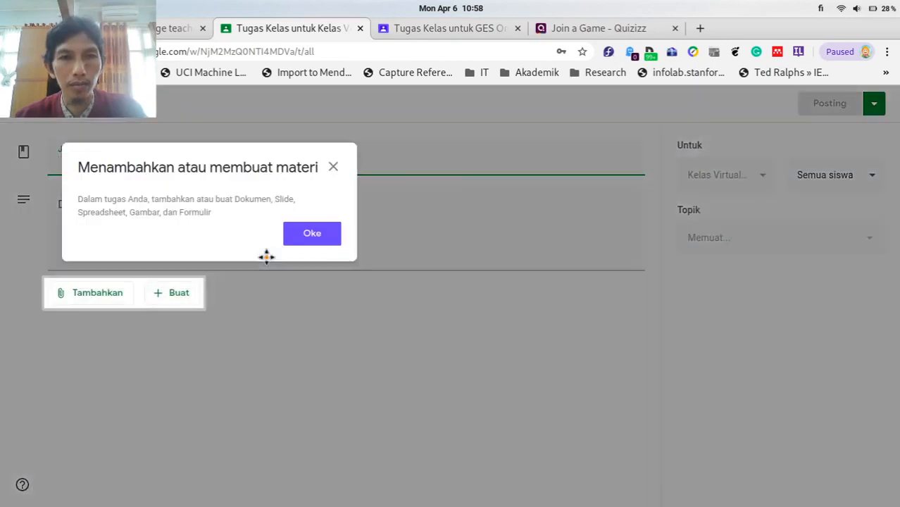
pyautogui.click(302, 231)
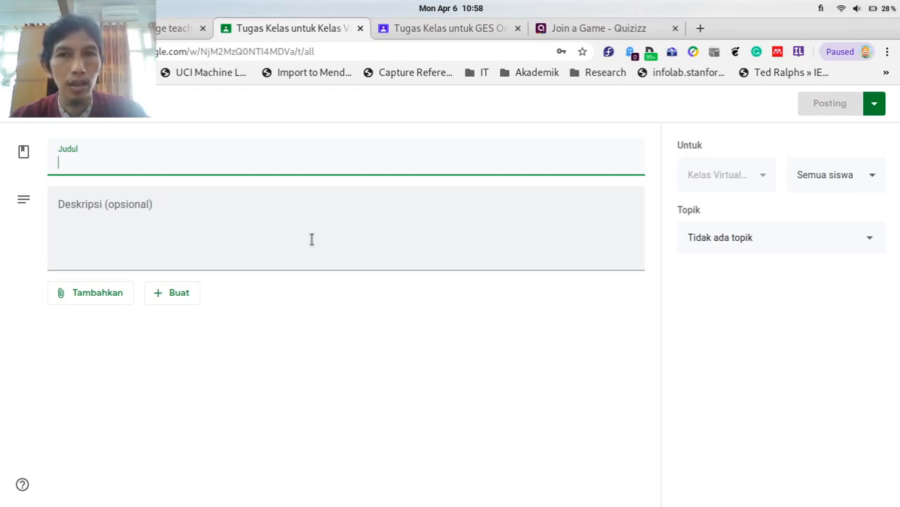
pyautogui.click(79, 293)
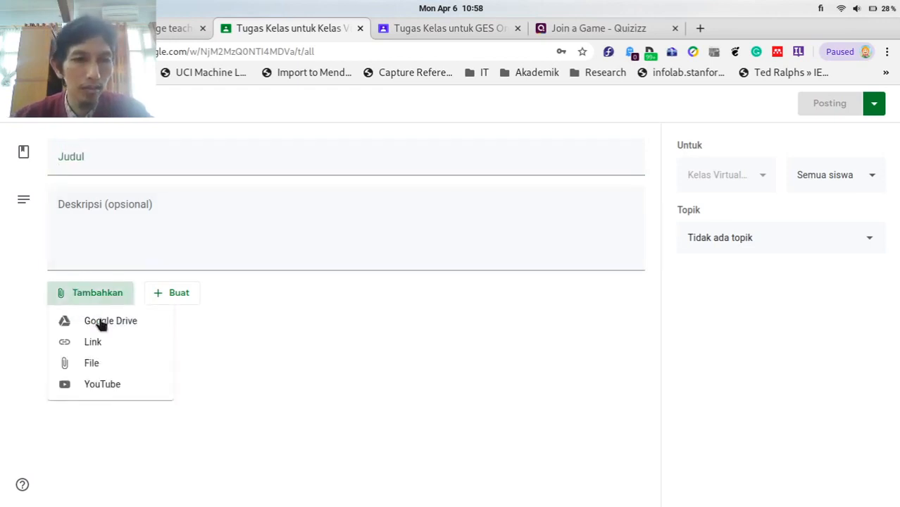
pyautogui.click(104, 369)
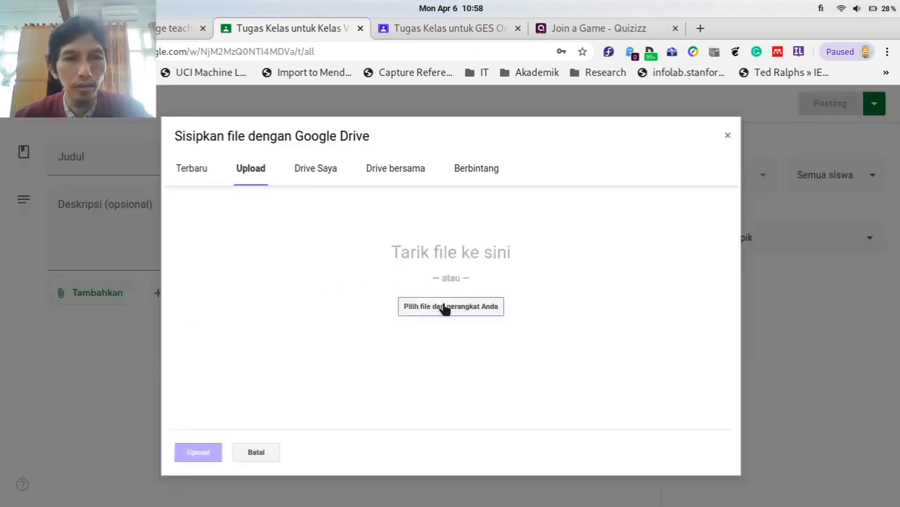
pyautogui.click(443, 307)
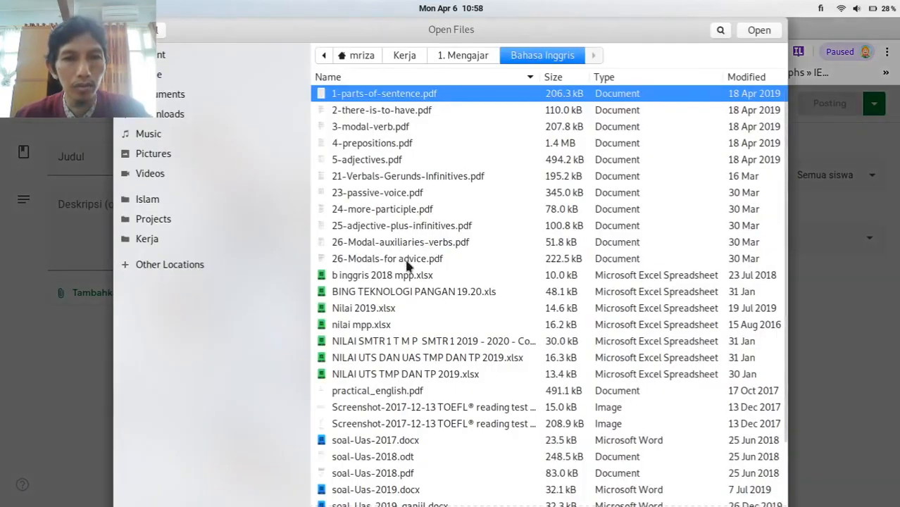
pyautogui.click(405, 194)
pyautogui.click(757, 31)
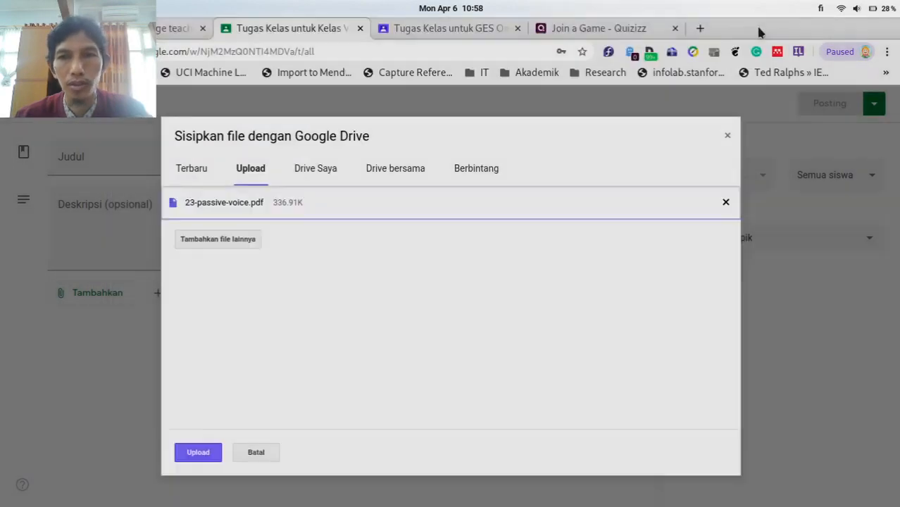
pyautogui.click(197, 454)
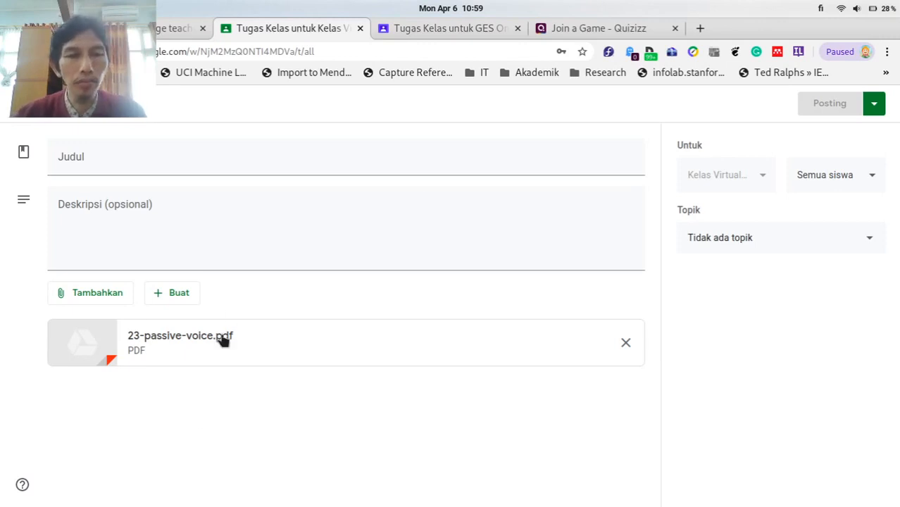
# Title the material 'Chapter 23 - Passive Voice'.
pyautogui.click(251, 162)
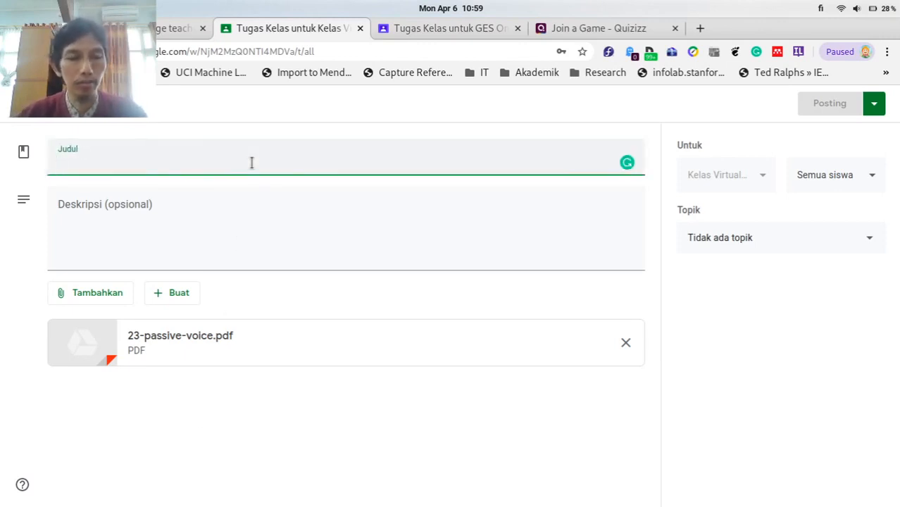
pyautogui.write('C')
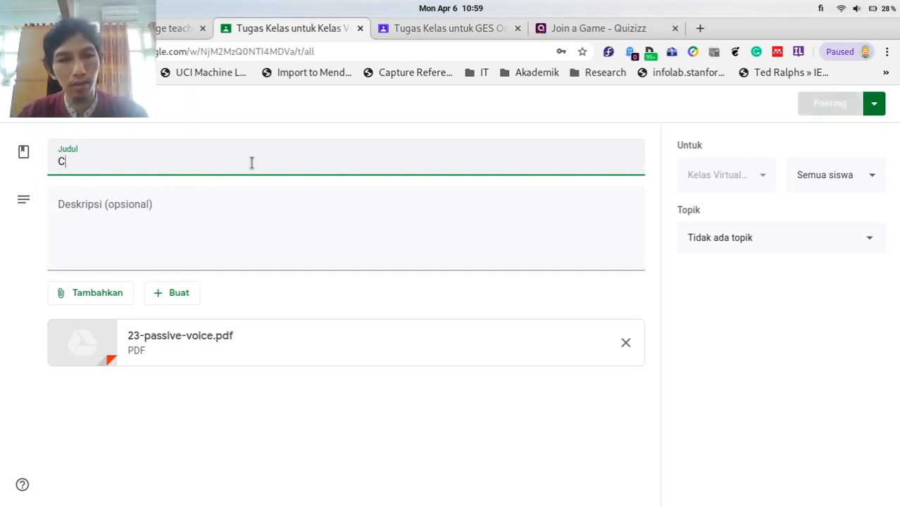
pyautogui.write('hapter 23 ')
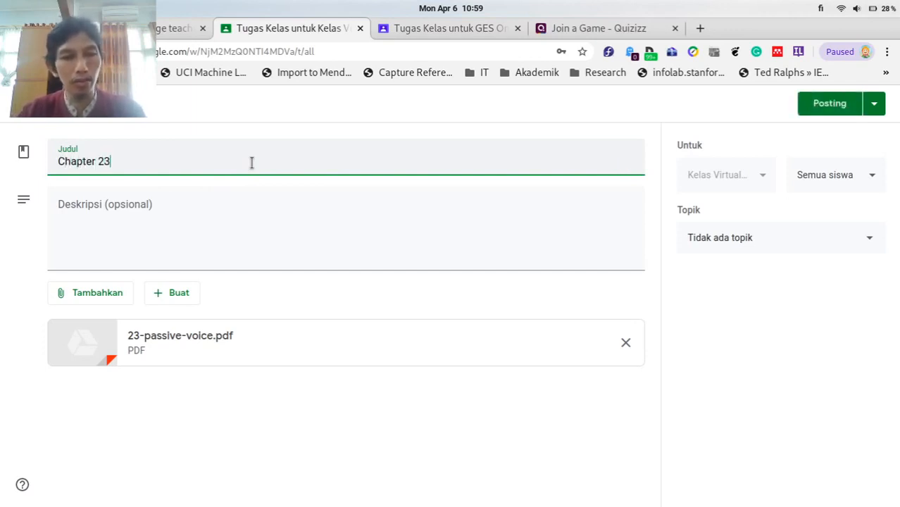
pyautogui.write('- Pass')
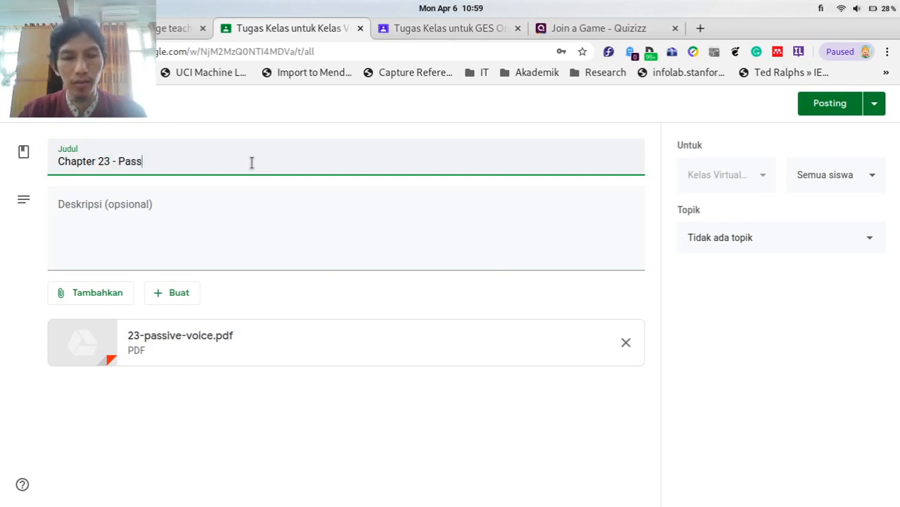
pyautogui.write('ive Voice')
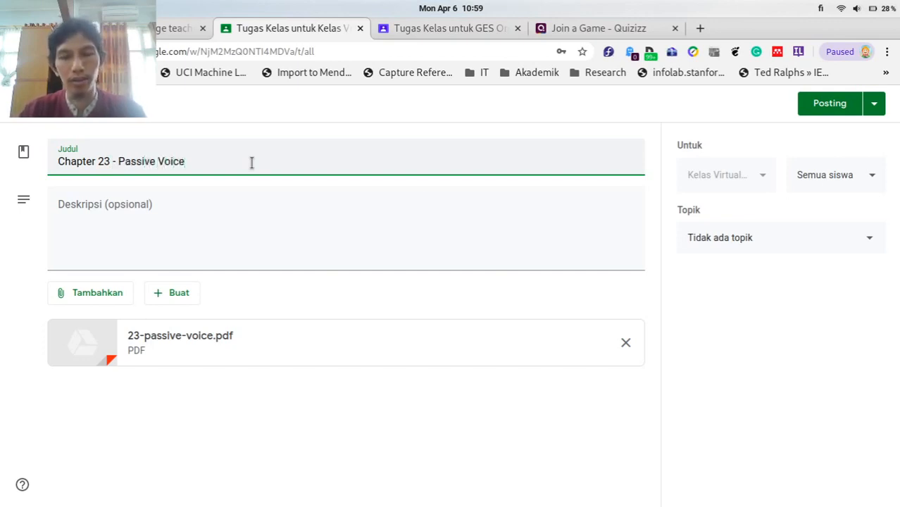
pyautogui.click(248, 212)
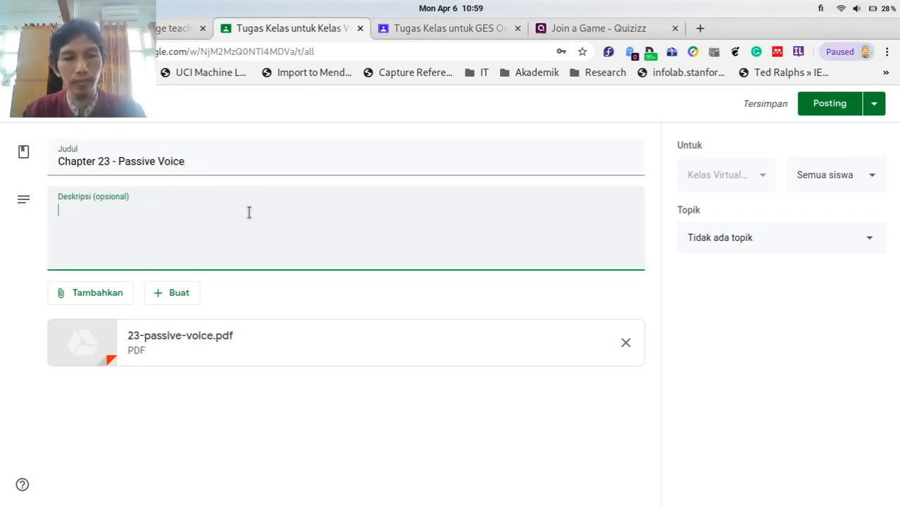
# Enter a description telling students to read the handbook and do chapter 23's exercises before next Monday.
pyautogui.write('We are')
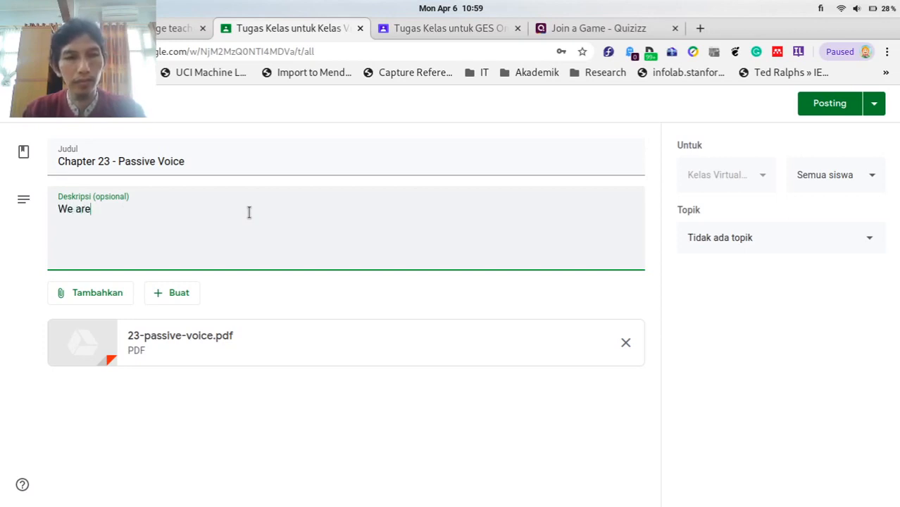
pyautogui.write(' going ')
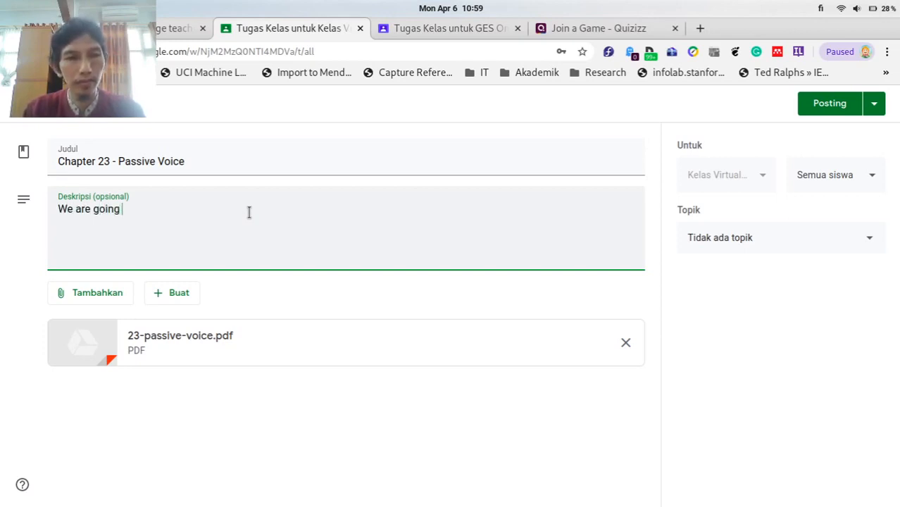
pyautogui.write('to discuss')
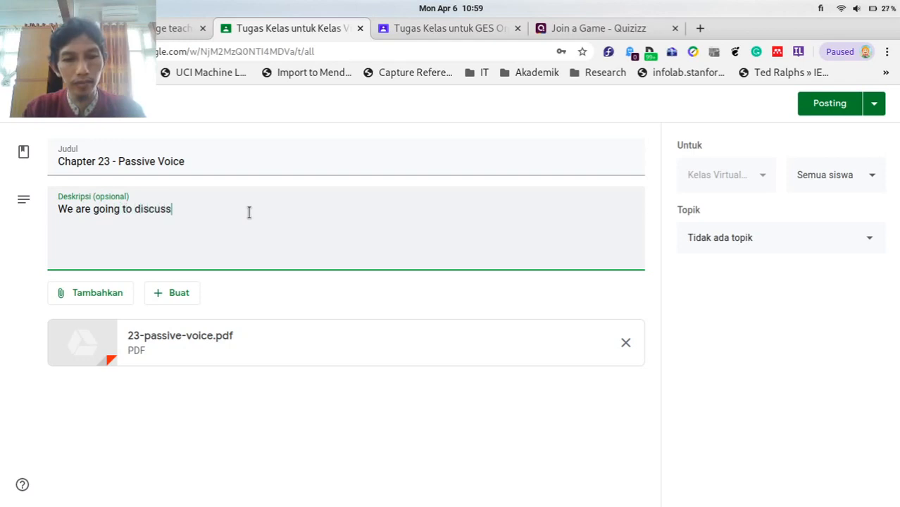
pyautogui.write(' chapter 2')
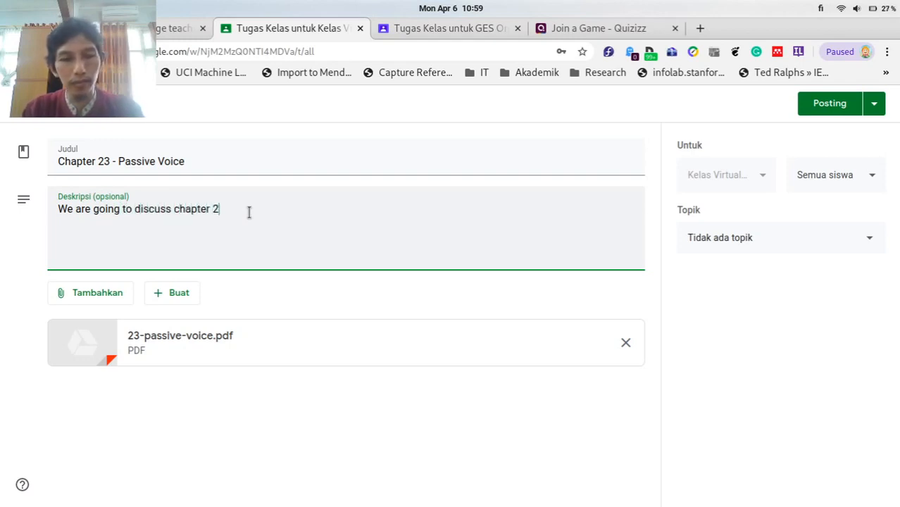
pyautogui.write('3 nex')
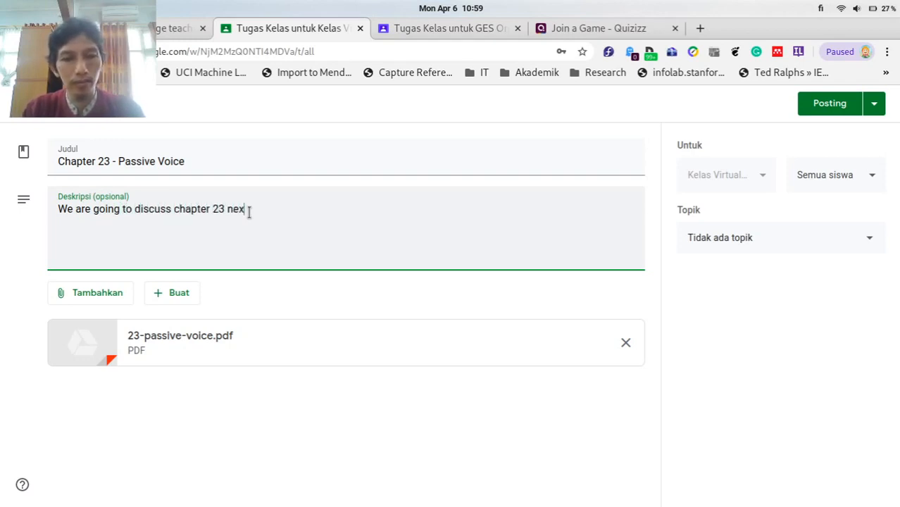
pyautogui.write('t modday. ')
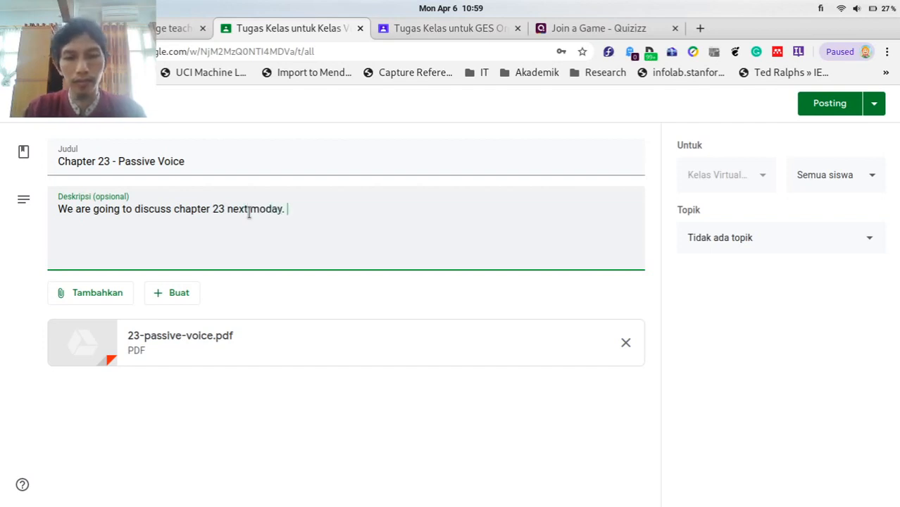
pyautogui.write('Please ')
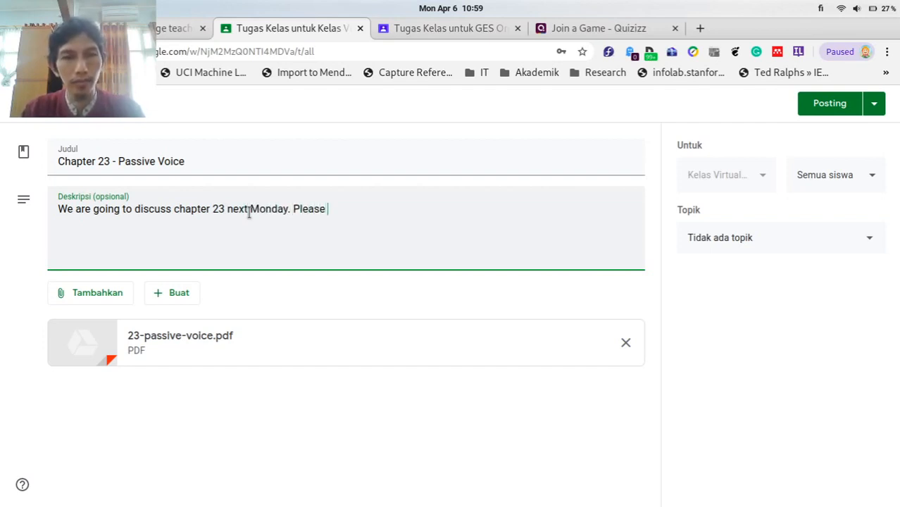
pyautogui.write('read ')
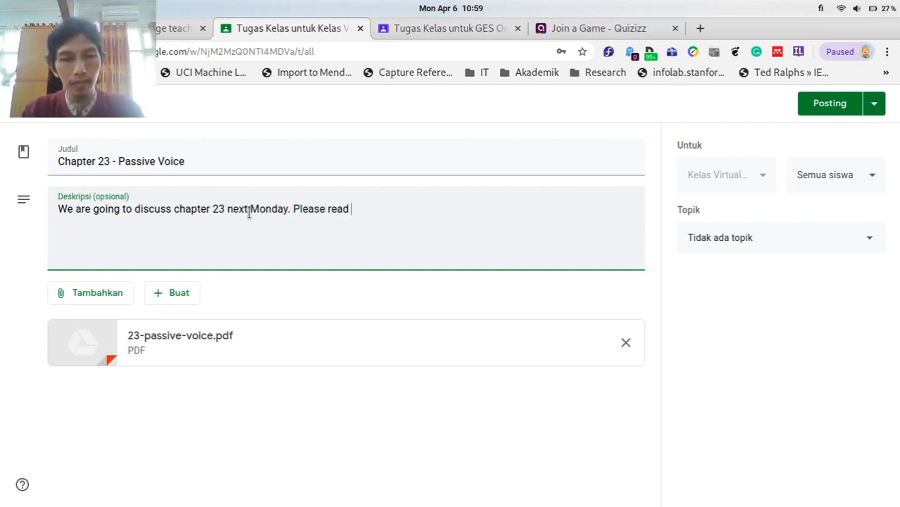
pyautogui.write('this handbook')
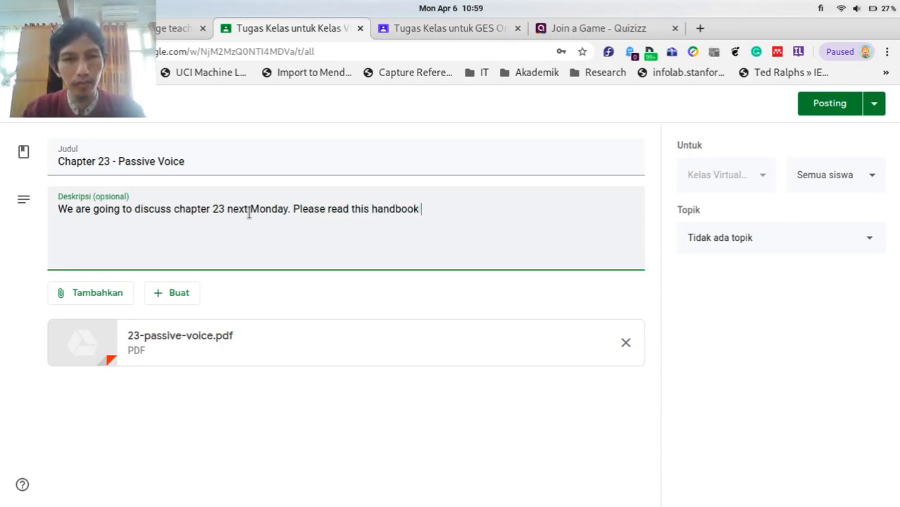
pyautogui.write(' and ')
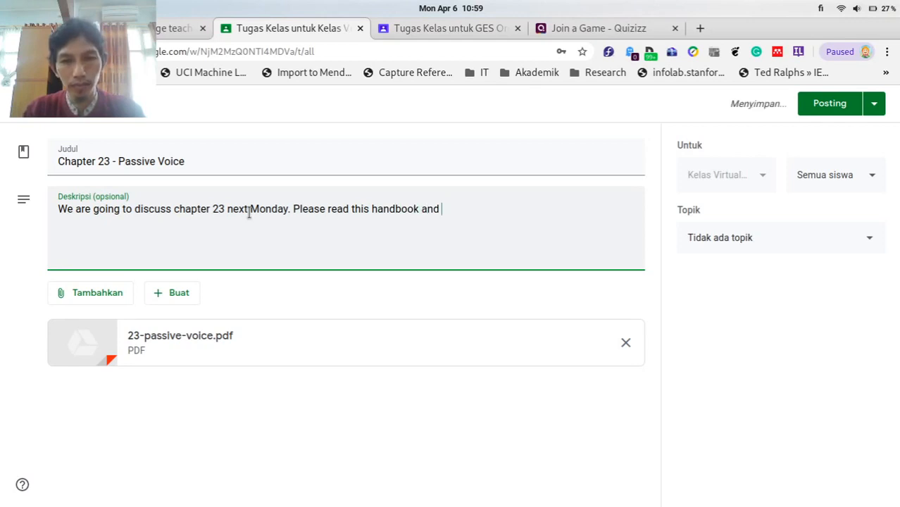
pyautogui.write('try to ')
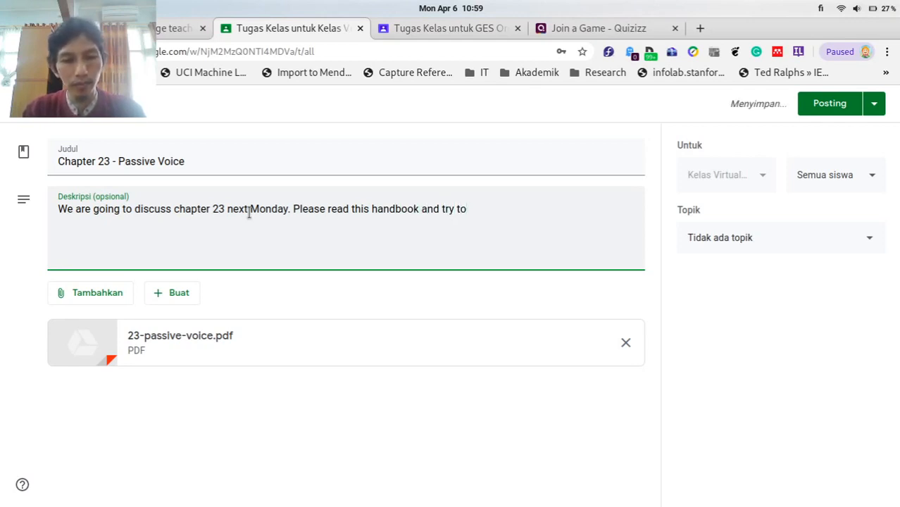
pyautogui.write('a')
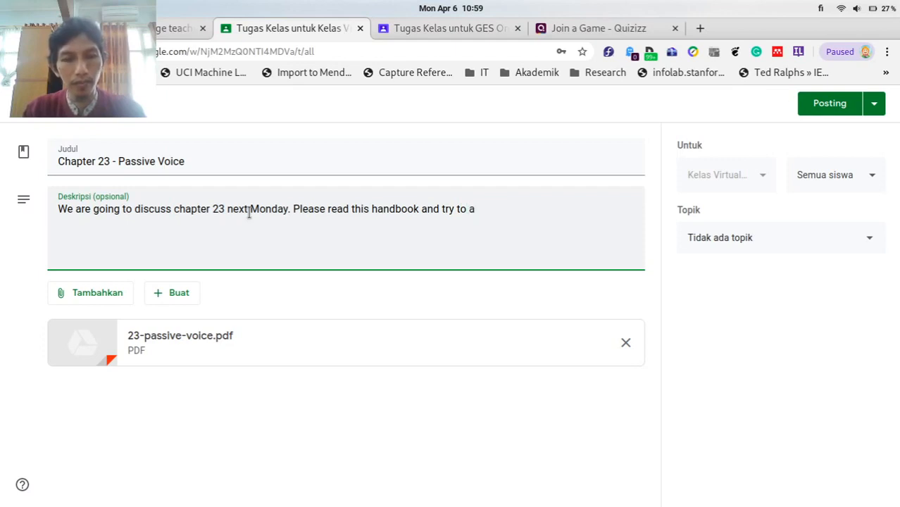
pyautogui.write('nswer')
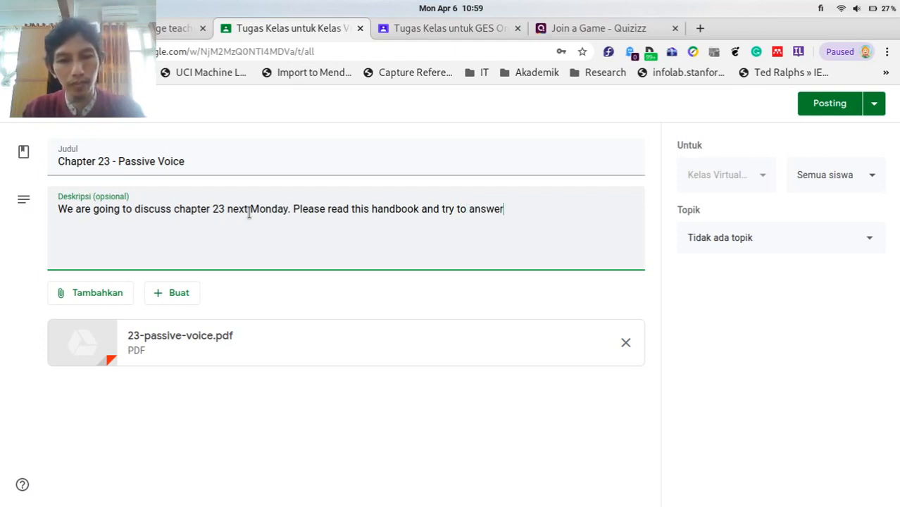
pyautogui.write(' all the ')
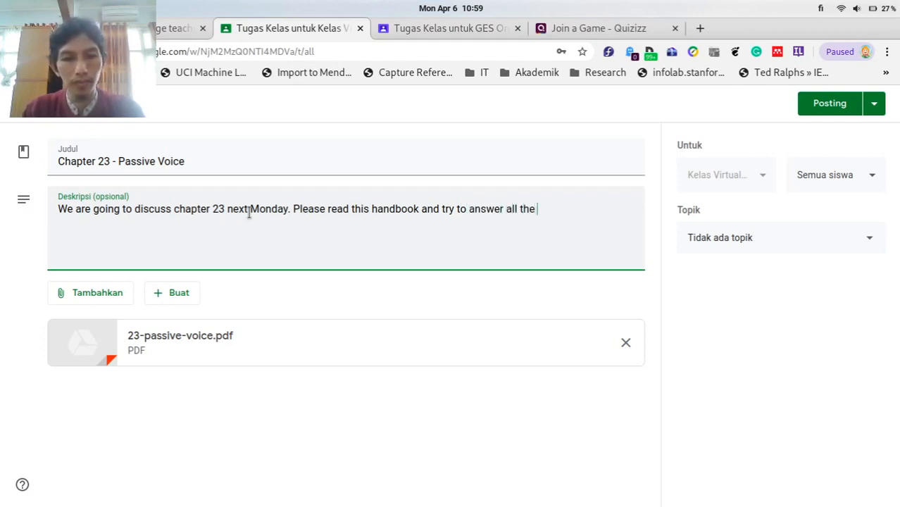
pyautogui.write('question')
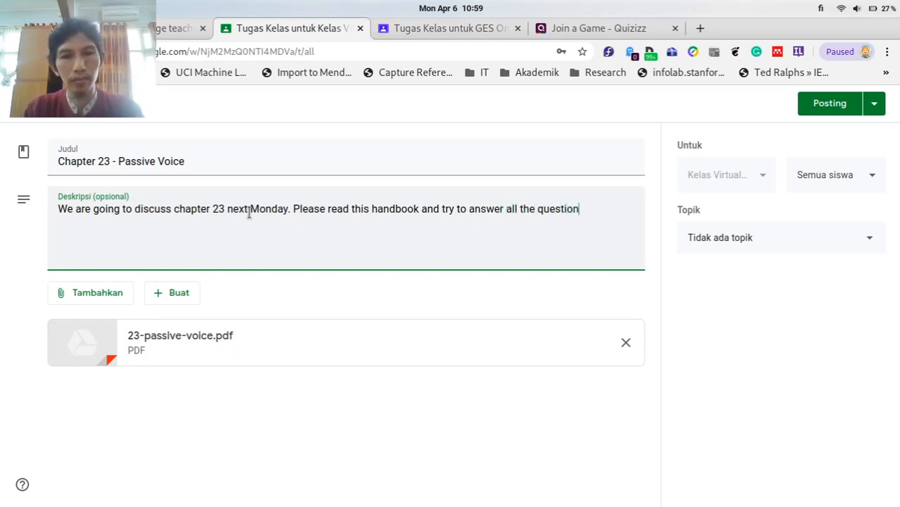
pyautogui.write('s')
pyautogui.hotkey('ctrl', 'shift', 'Left')
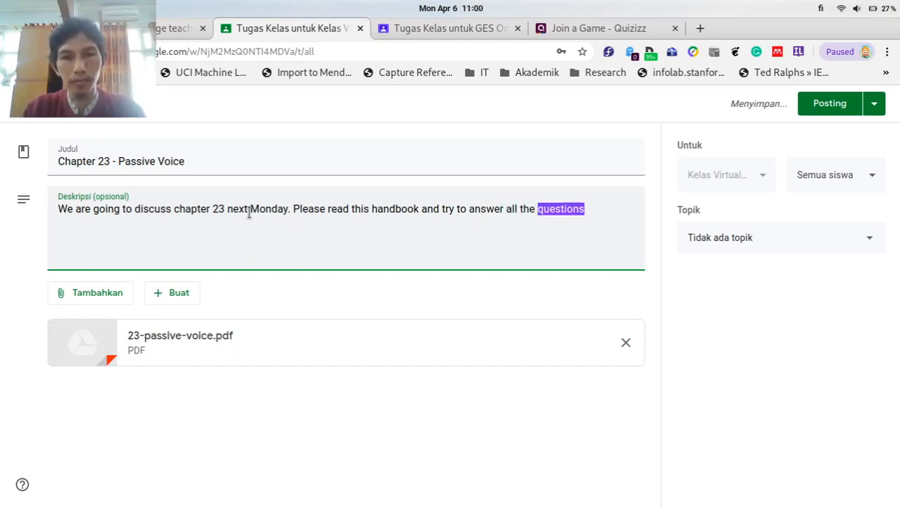
pyautogui.write('exercise')
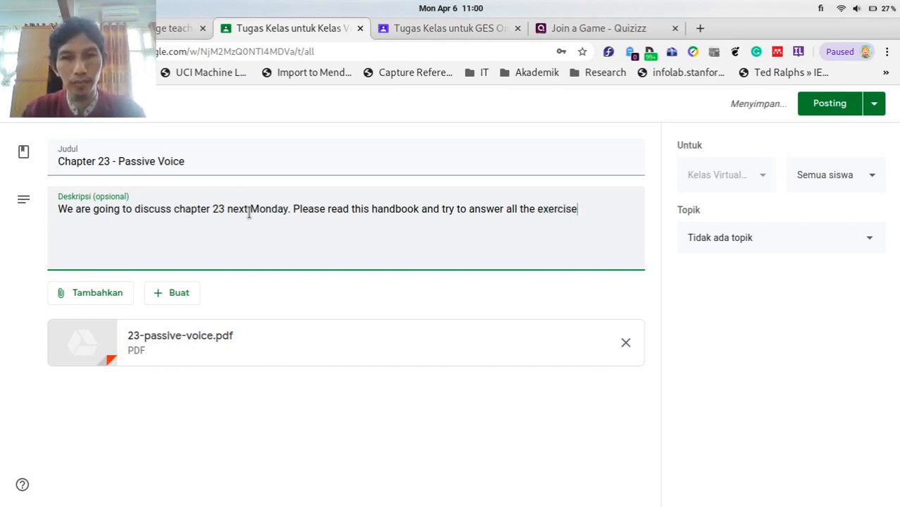
pyautogui.write(' in the ch')
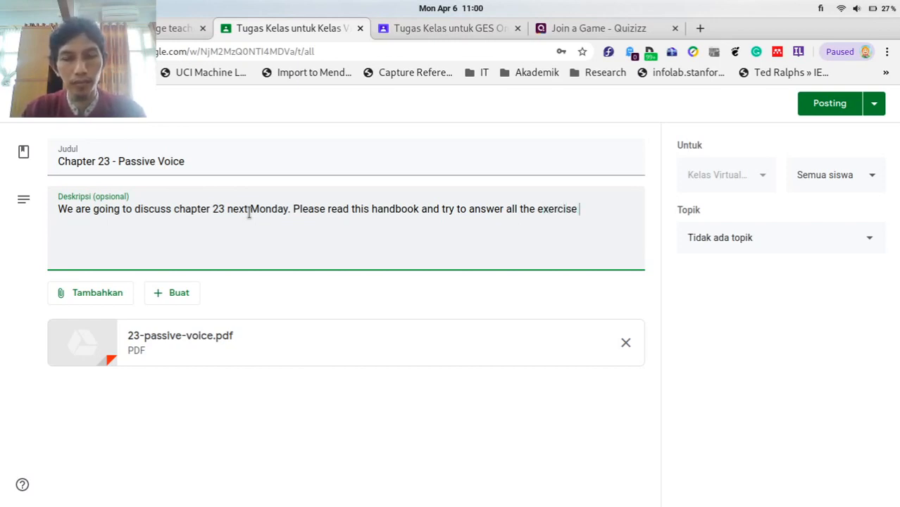
pyautogui.write('apter.')
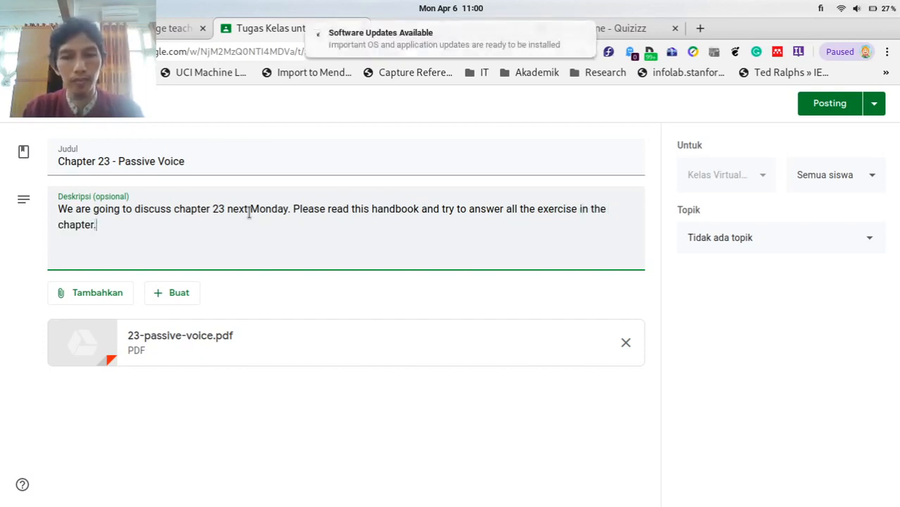
pyautogui.press('BackSpace')
pyautogui.write('!')
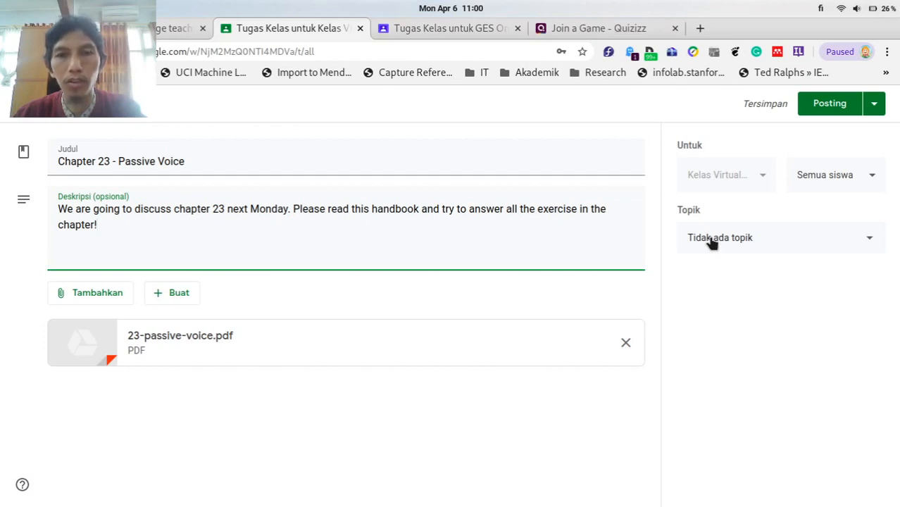
# Create a new topic 'Chapter 23' and file the material under it.
pyautogui.click(711, 240)
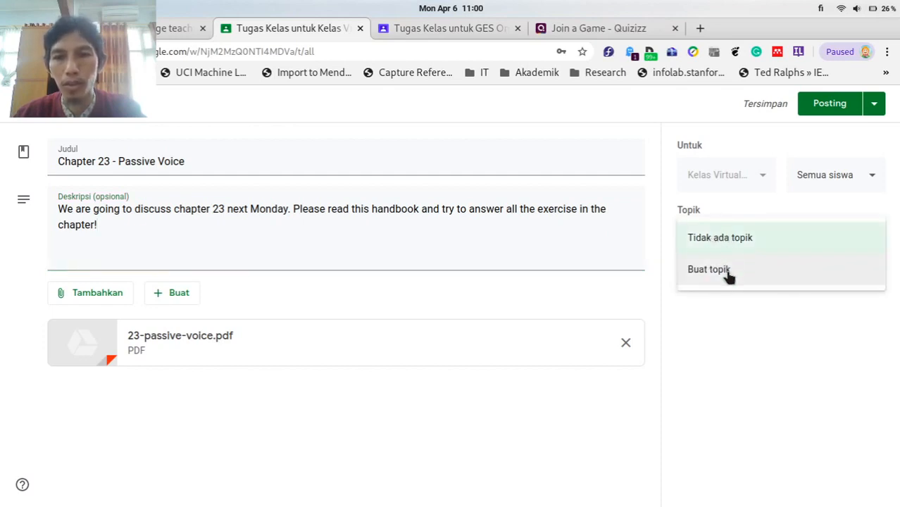
pyautogui.click(727, 275)
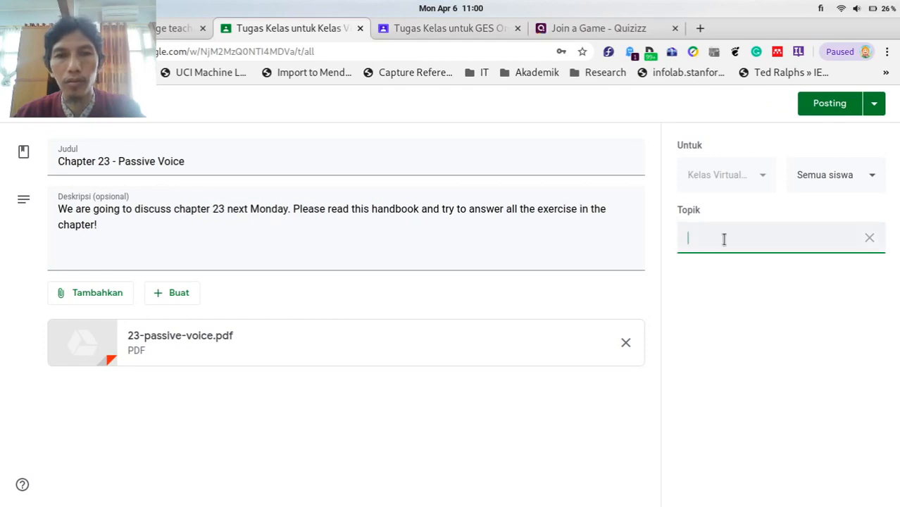
pyautogui.write('Chapter')
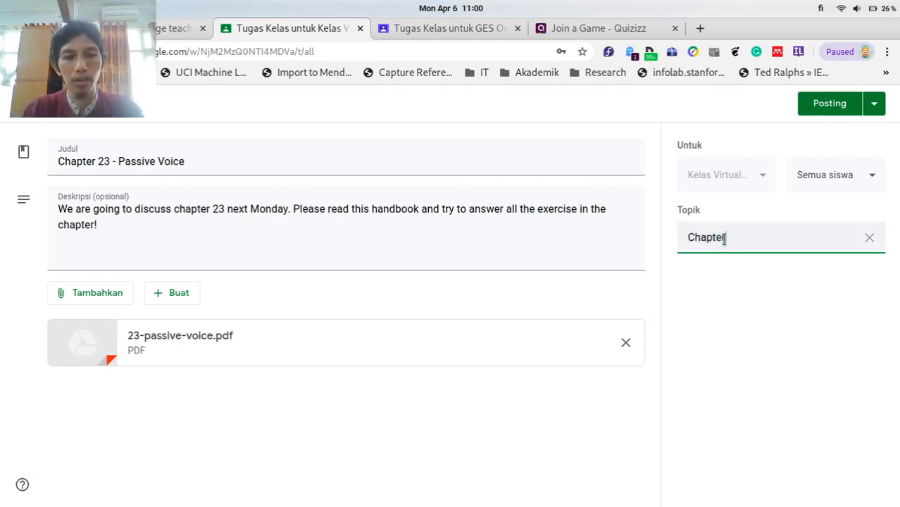
pyautogui.write(' 23')
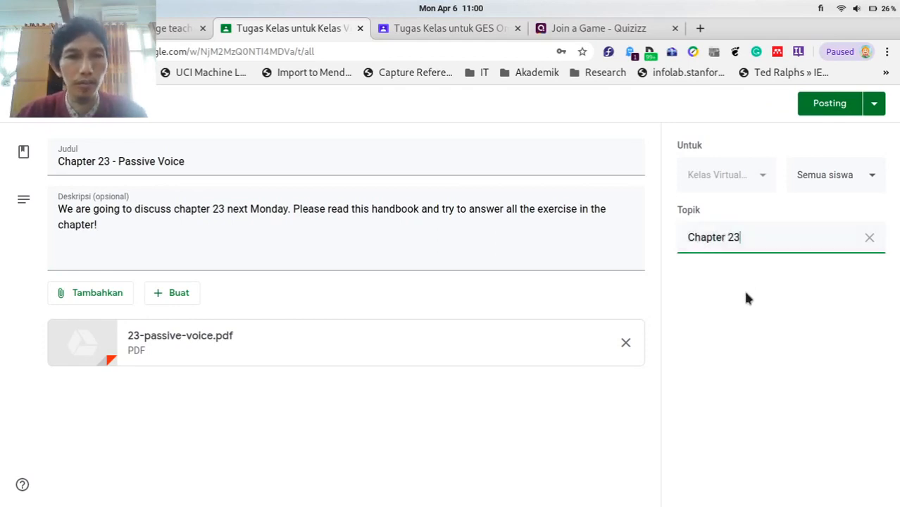
pyautogui.click(747, 305)
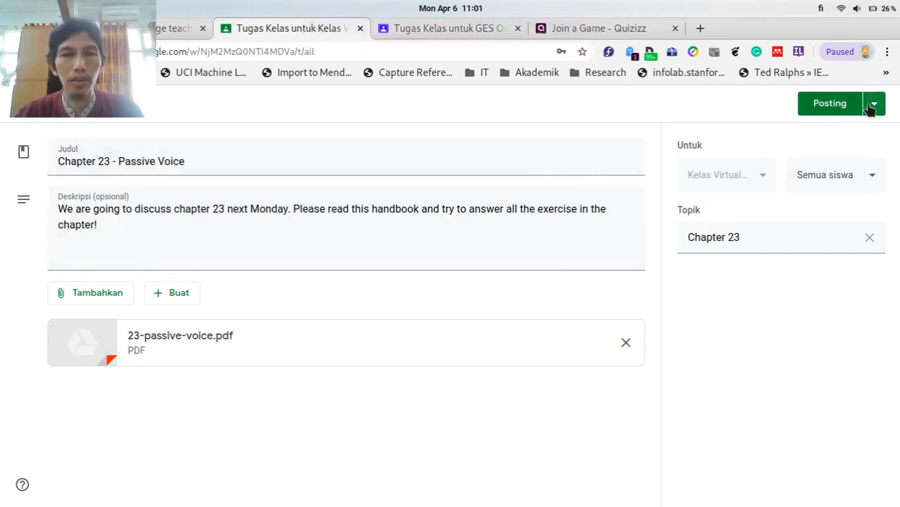
# Keep all students as recipients and post the Chapter 23 - Passive Voice material.
pyautogui.click(875, 106)
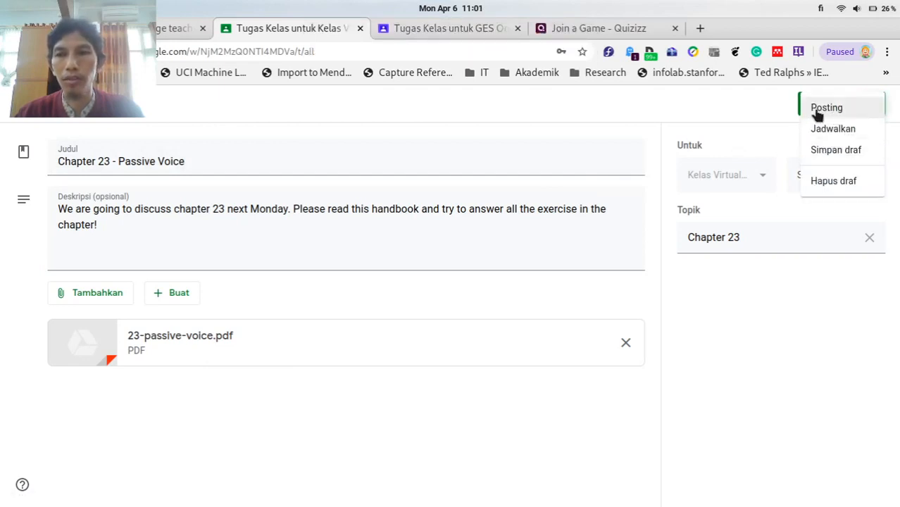
pyautogui.click(745, 113)
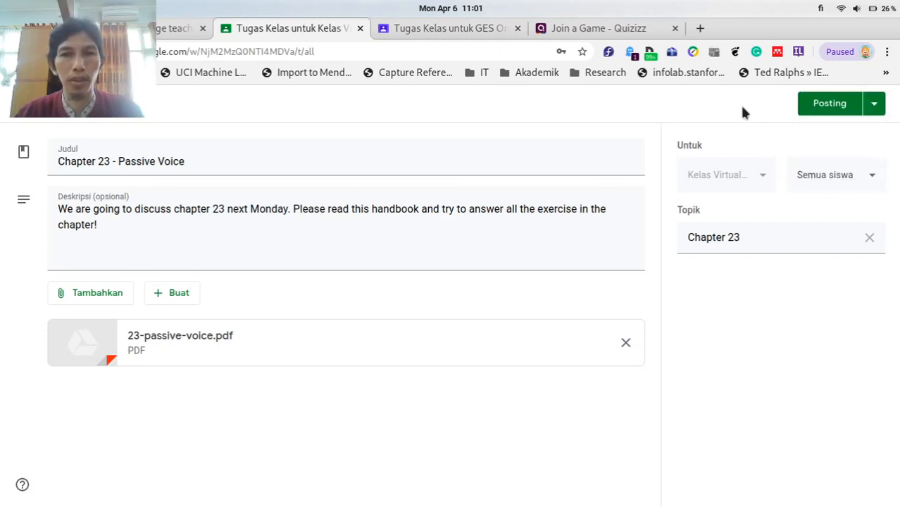
pyautogui.click(837, 176)
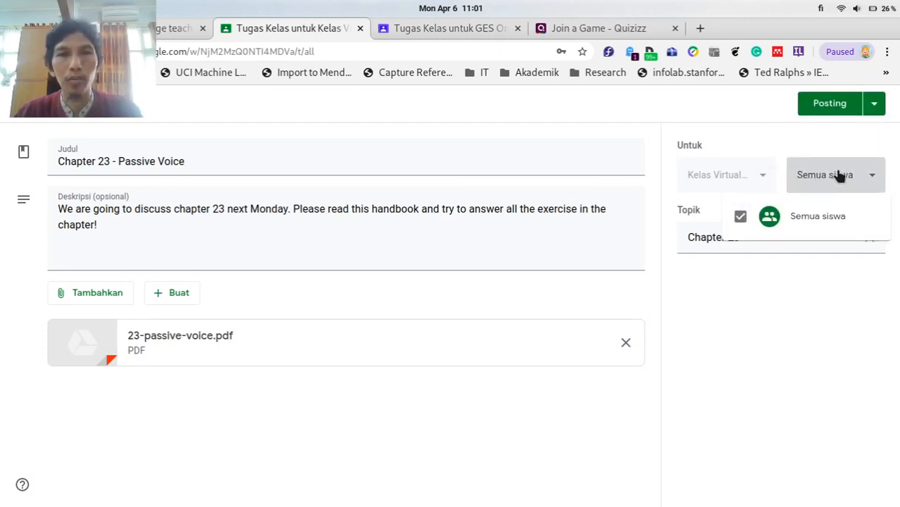
pyautogui.click(714, 119)
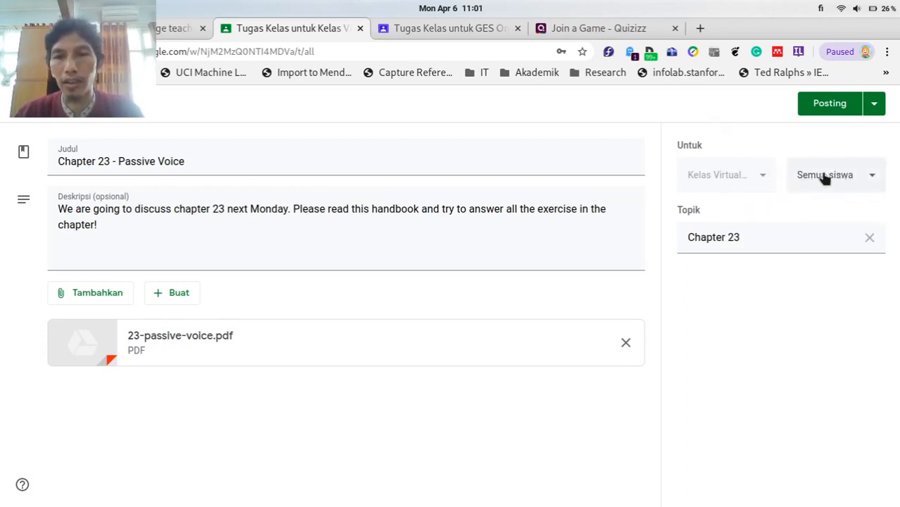
pyautogui.click(824, 105)
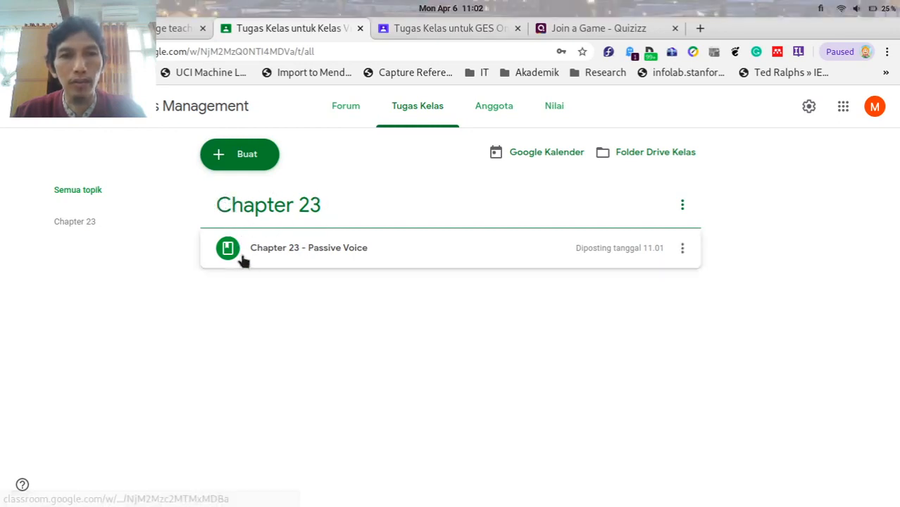
# Expand the posted Chapter 23 material to view its PDF, then open the Buat menu.
pyautogui.click(315, 258)
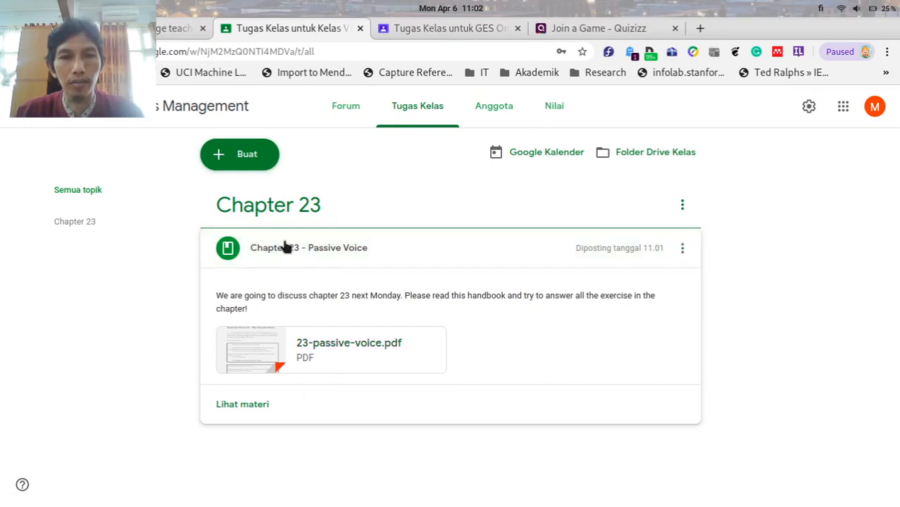
pyautogui.click(252, 163)
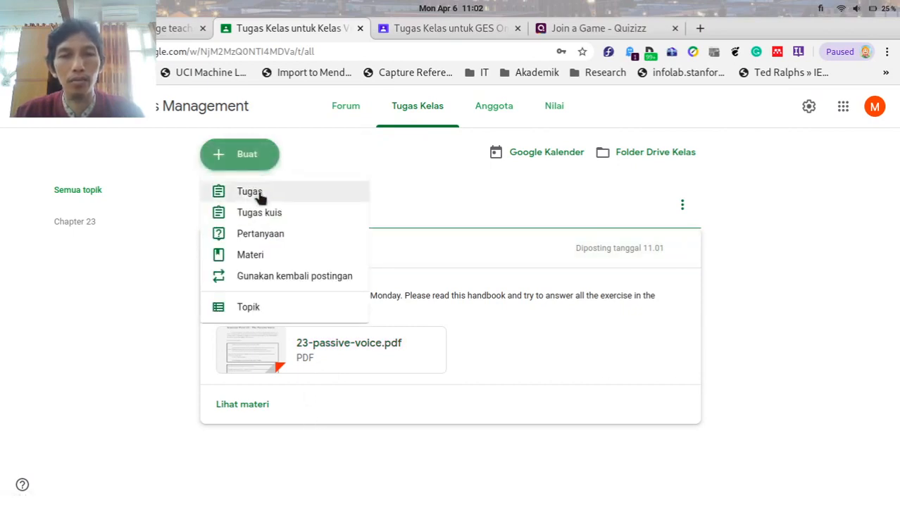
pyautogui.click(257, 192)
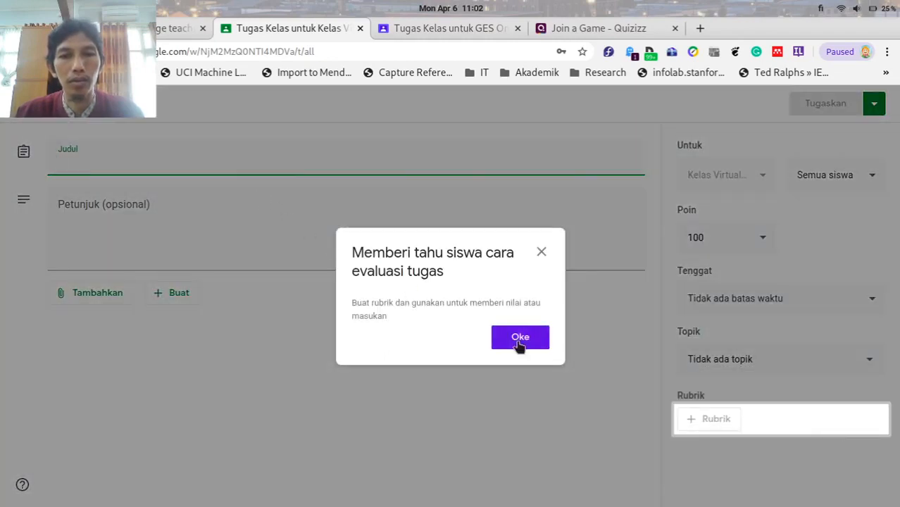
pyautogui.click(519, 338)
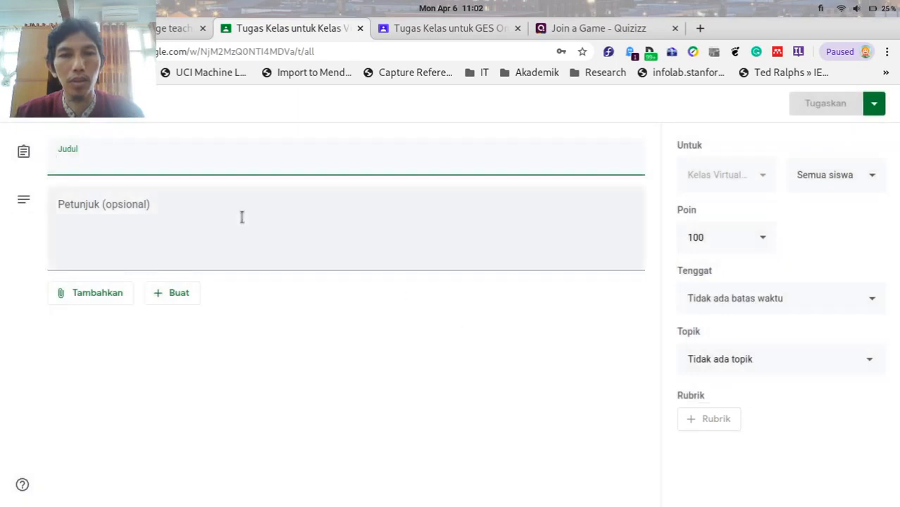
pyautogui.click(23, 105)
pyautogui.click(207, 153)
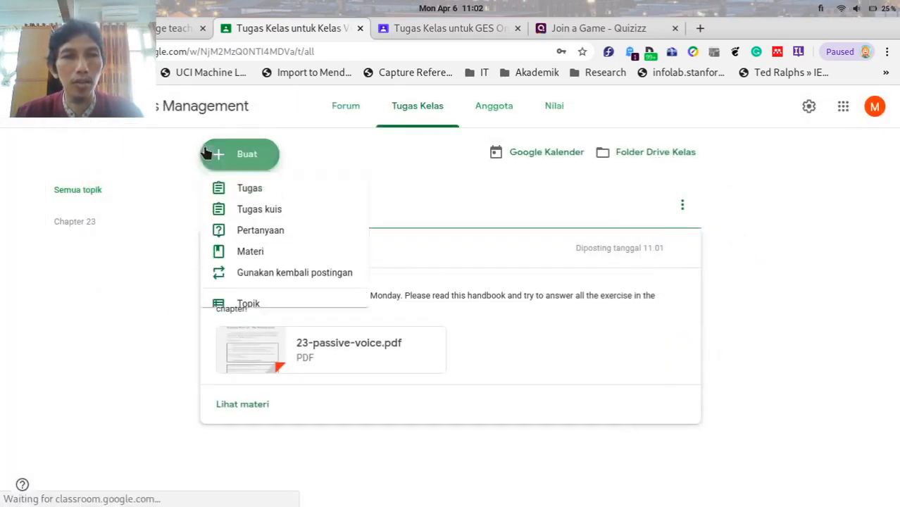
pyautogui.click(250, 212)
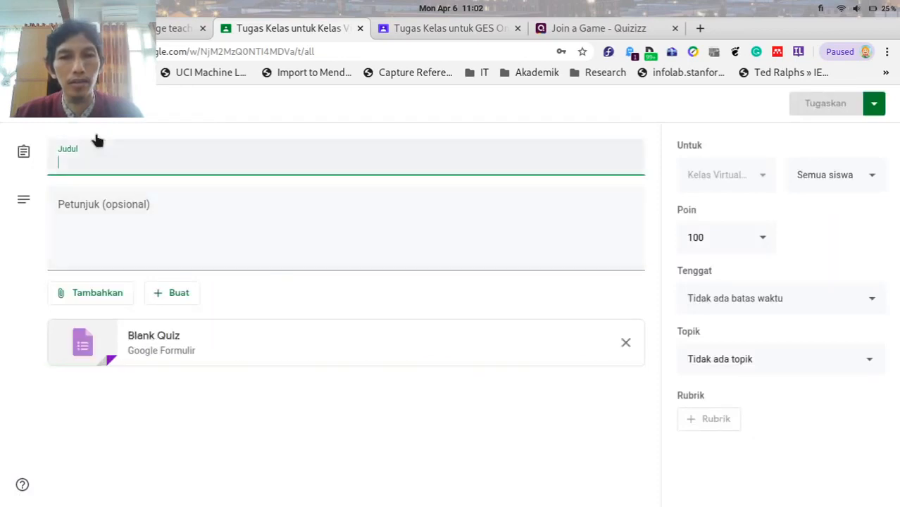
pyautogui.click(24, 104)
pyautogui.click(227, 158)
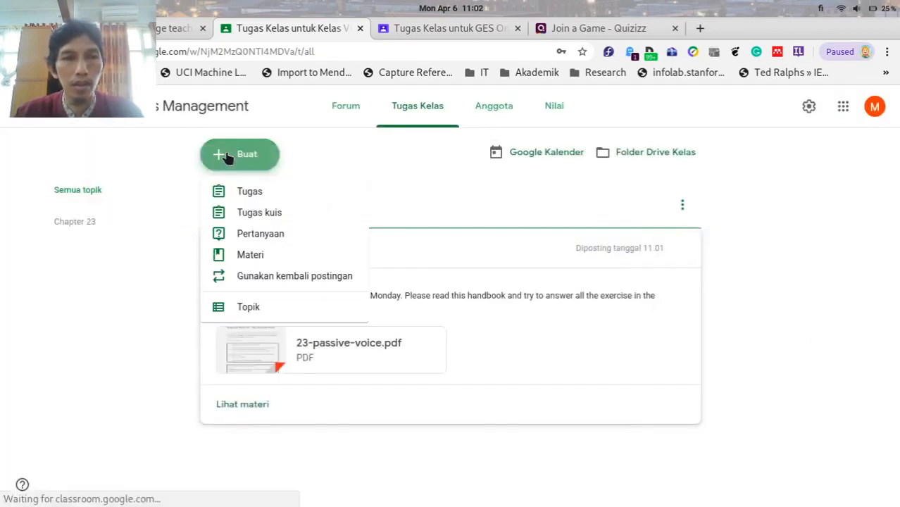
pyautogui.click(251, 238)
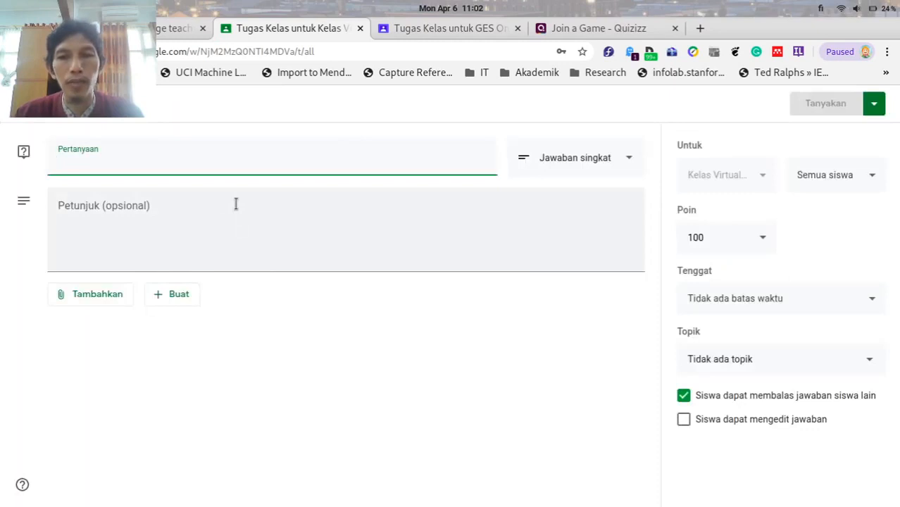
pyautogui.click(23, 104)
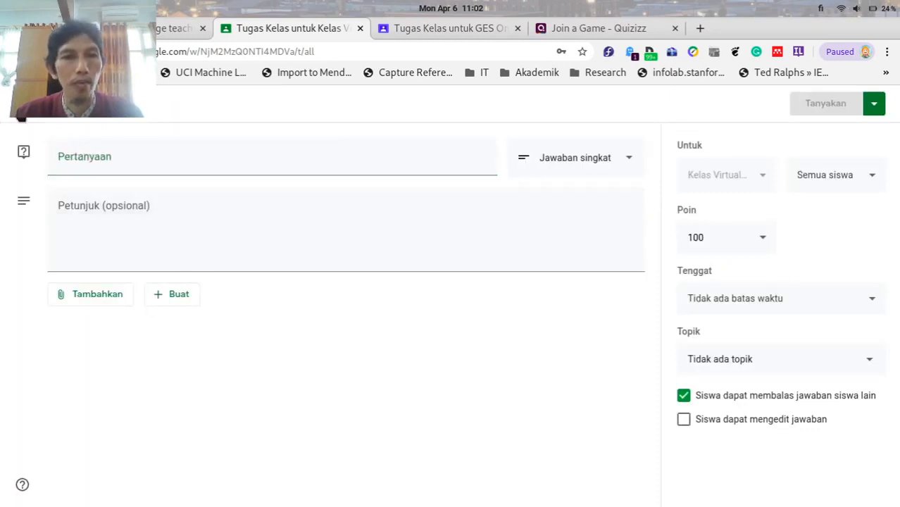
pyautogui.click(224, 155)
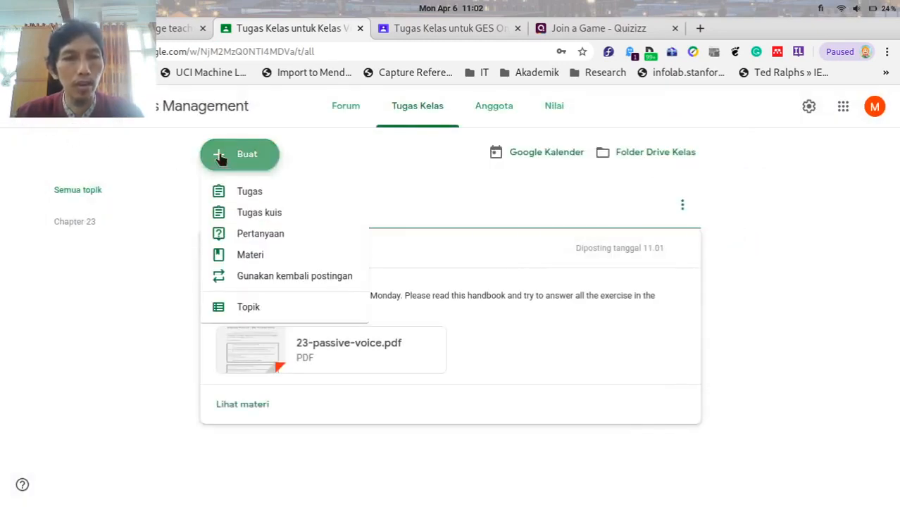
pyautogui.click(247, 277)
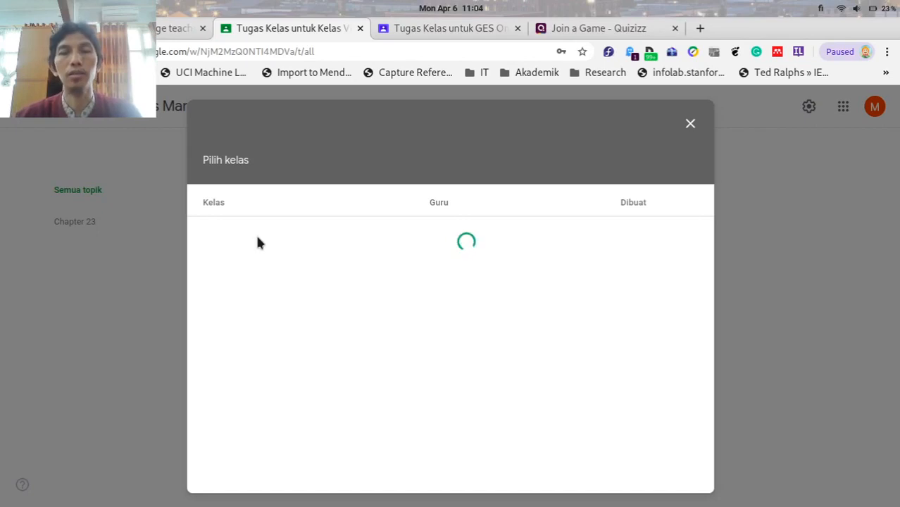
pyautogui.click(692, 125)
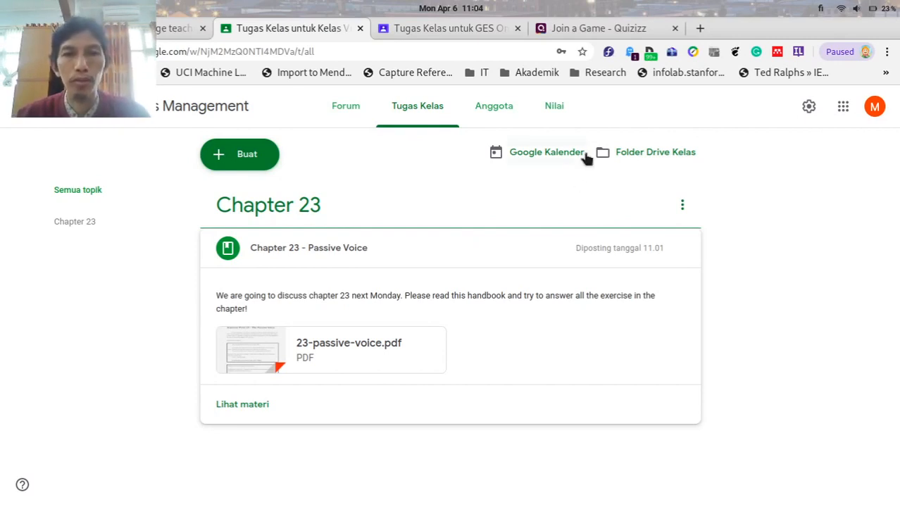
# Sign out of the current Google account and close the GES classwork and Quizizz tabs.
pyautogui.click(558, 113)
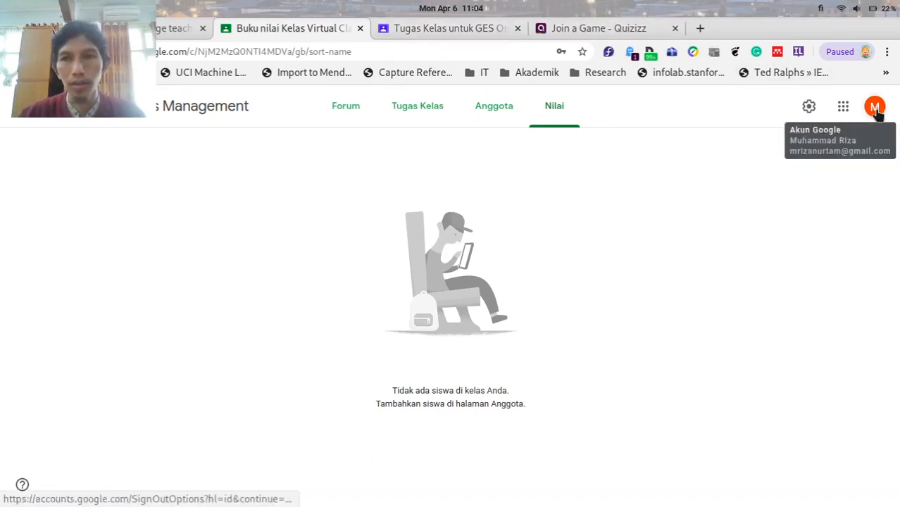
pyautogui.click(874, 110)
pyautogui.click(770, 419)
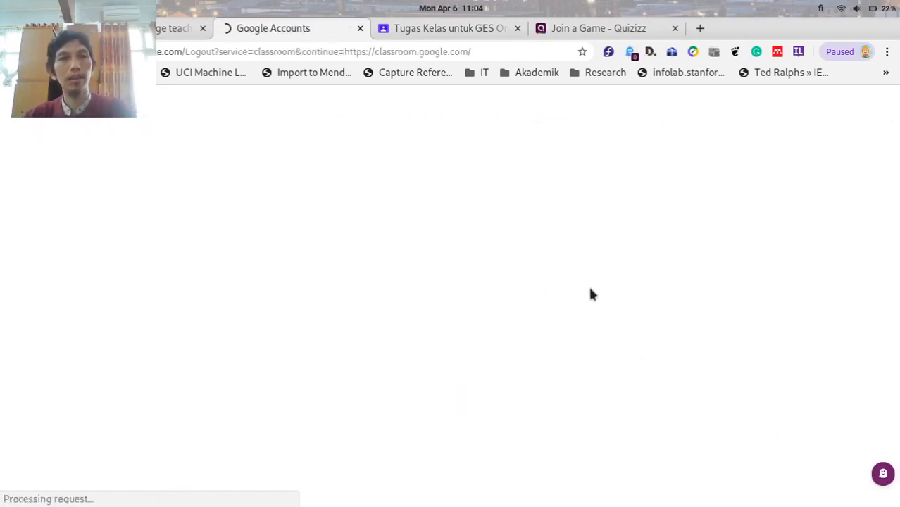
pyautogui.click(517, 28)
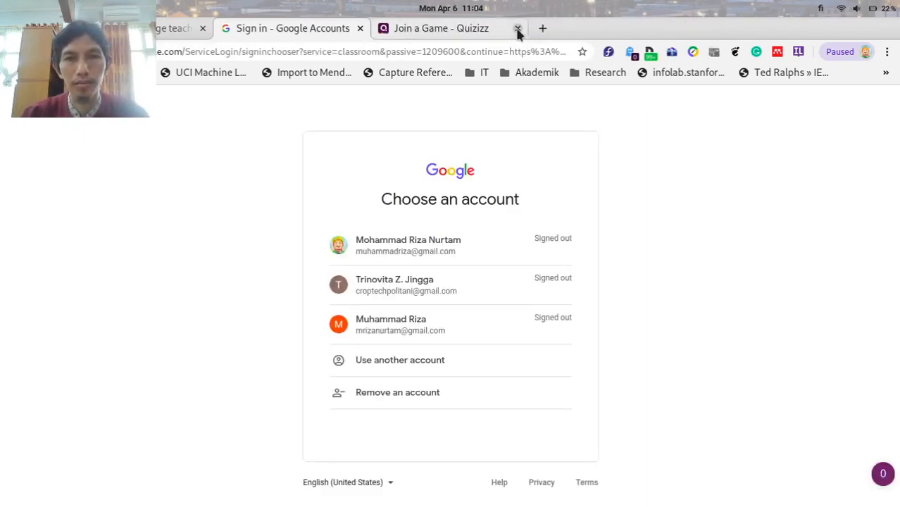
pyautogui.click(517, 28)
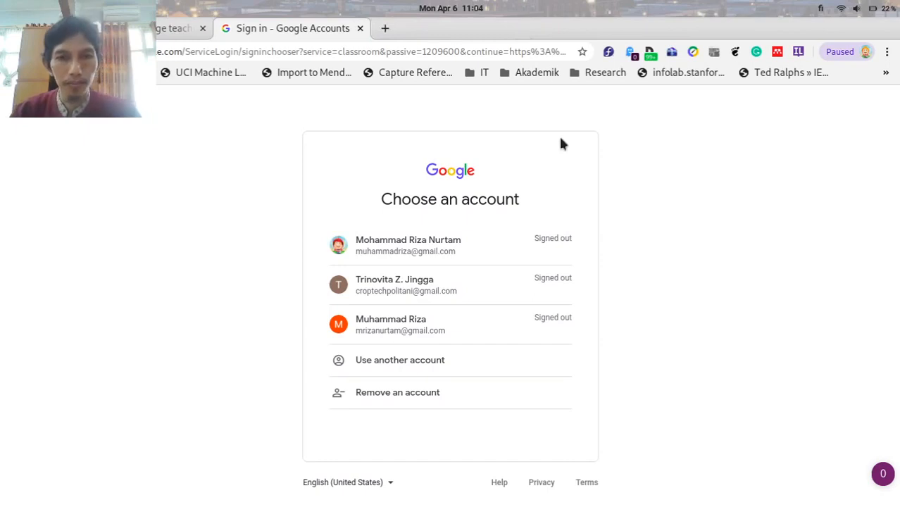
# Sign in with the first listed account by entering its password.
pyautogui.click(435, 255)
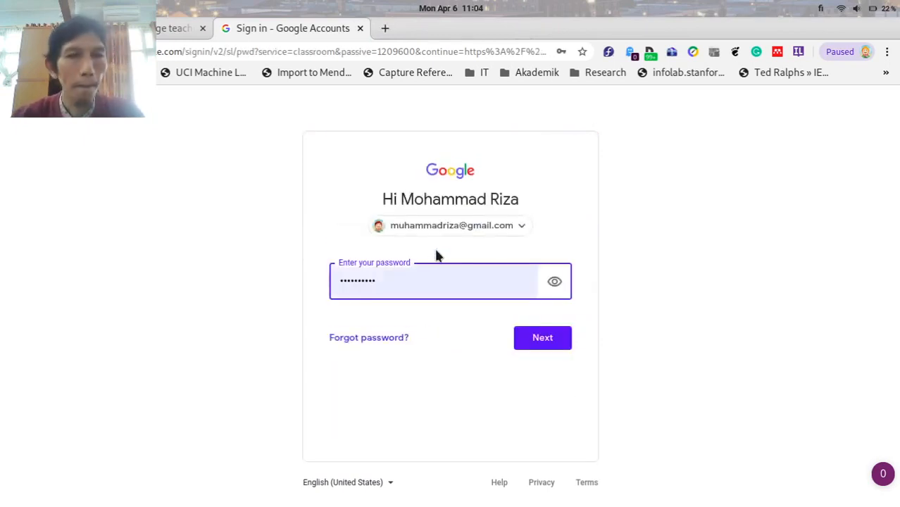
pyautogui.press('BackSpace')
pyautogui.press('BackSpace')
pyautogui.press('BackSpace')
pyautogui.press('BackSpace')
pyautogui.press('BackSpace')
pyautogui.press('BackSpace')
pyautogui.press('BackSpace')
pyautogui.press('BackSpace')
pyautogui.press('BackSpace')
pyautogui.press('BackSpace')
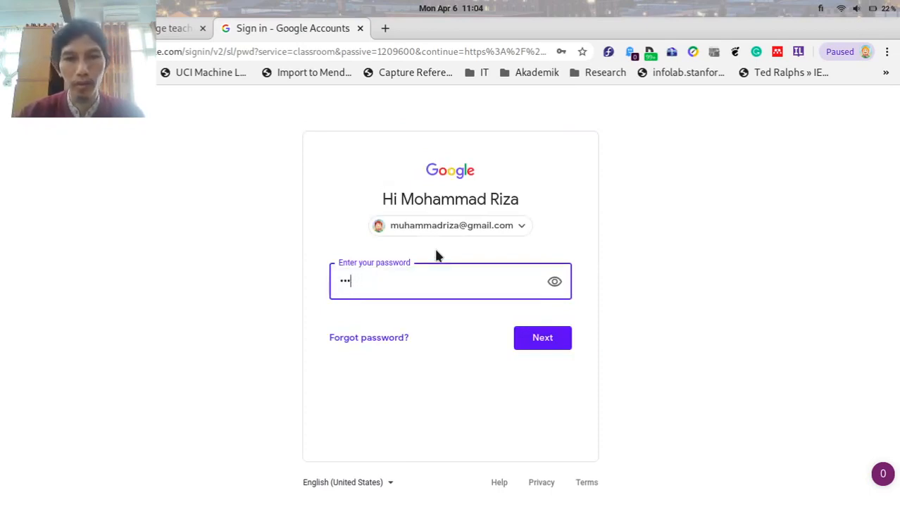
pyautogui.write('•••••••••')
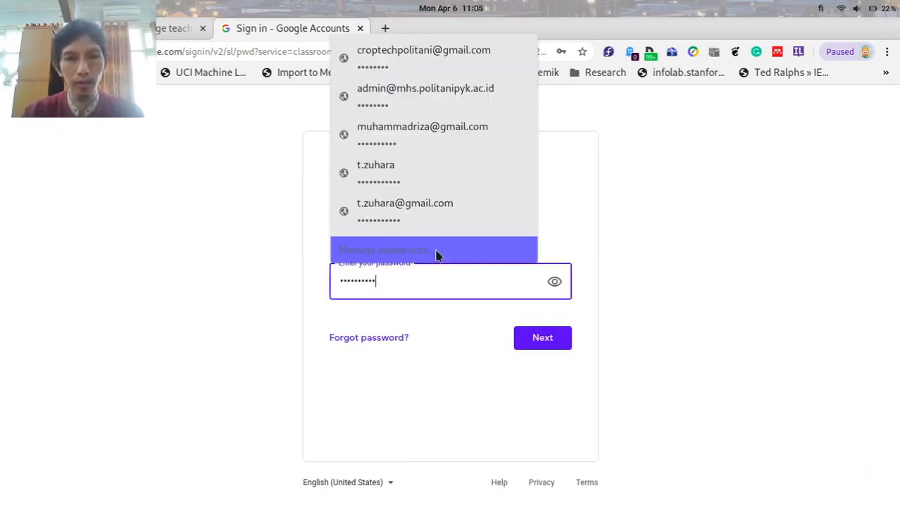
pyautogui.click(436, 252)
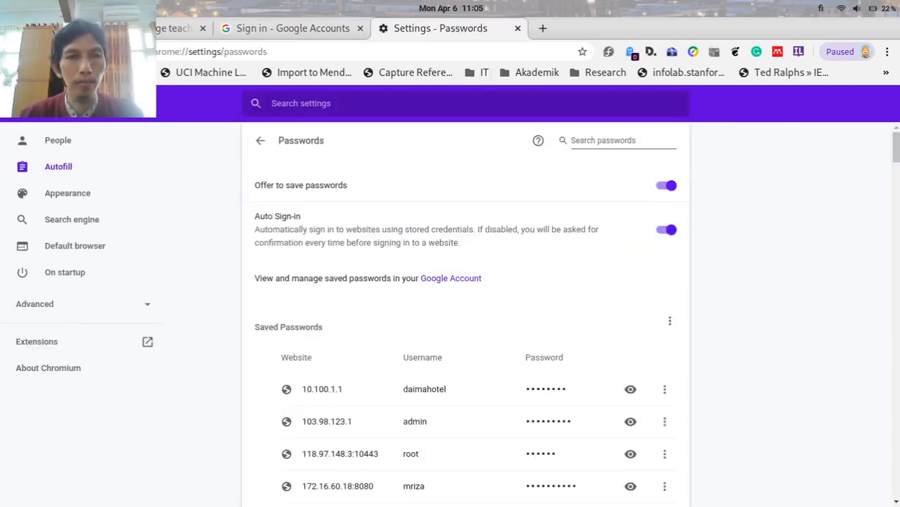
pyautogui.click(310, 29)
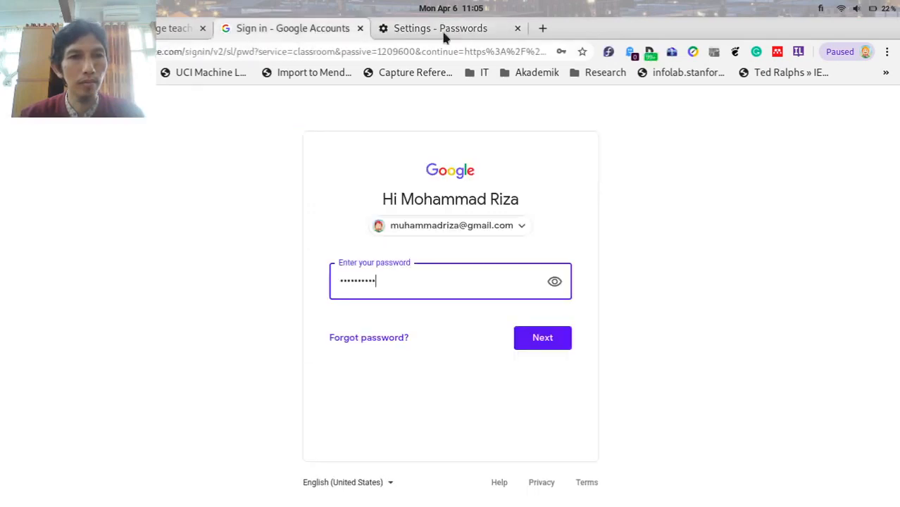
pyautogui.click(518, 28)
pyautogui.click(561, 341)
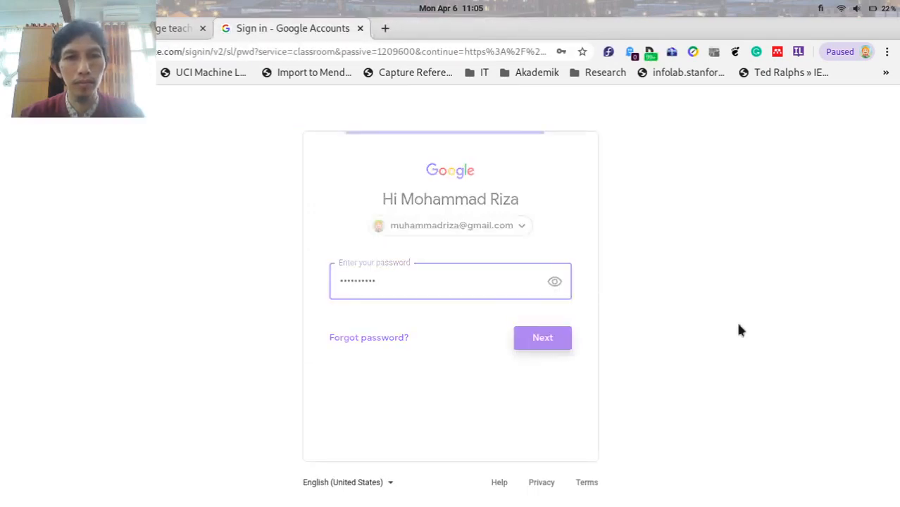
pyautogui.write('•••••••••')
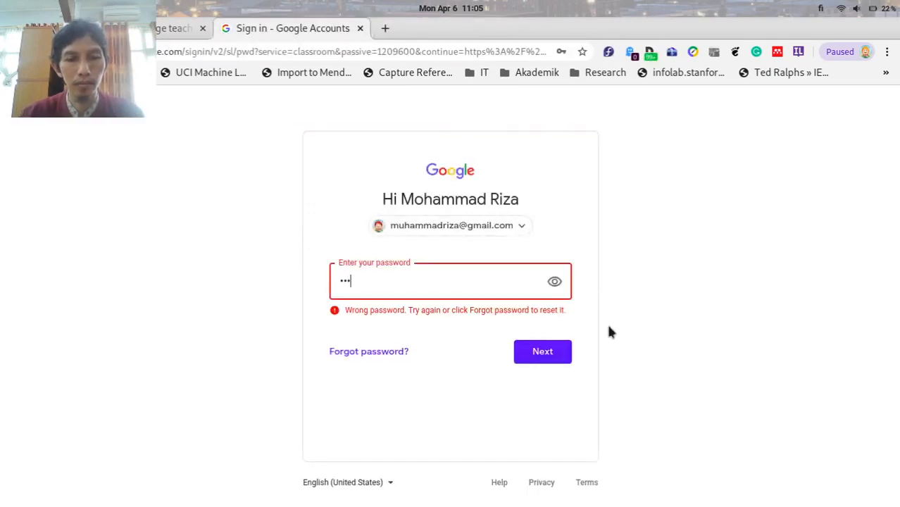
pyautogui.write('•')
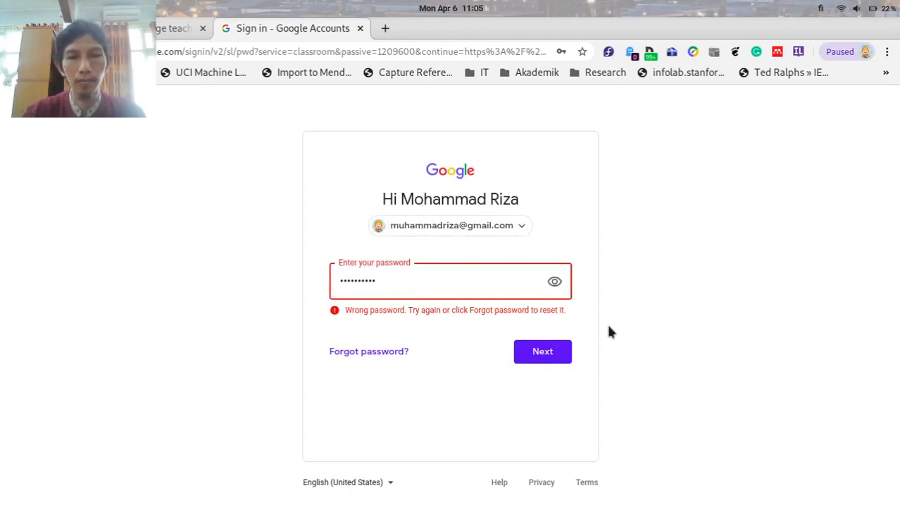
pyautogui.click(561, 356)
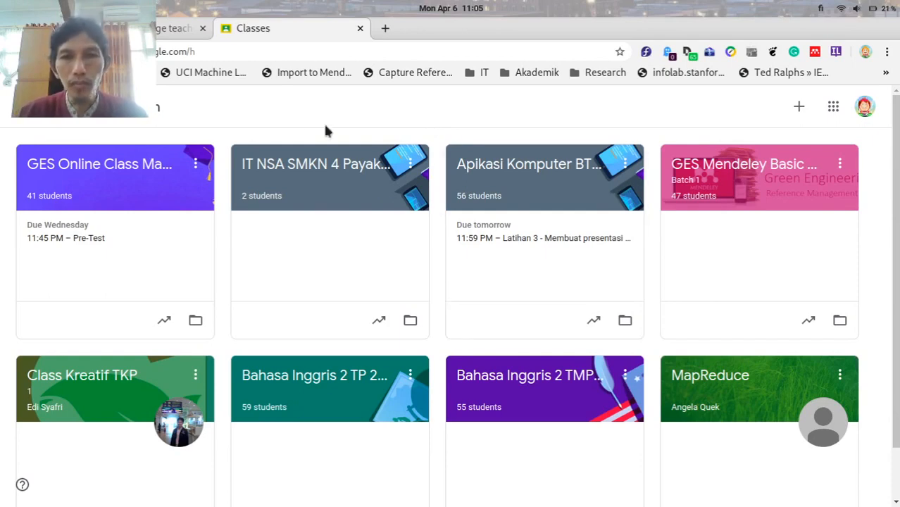
# Open the GES Online Class Management class and show its Classwork list with the Pre-Test.
pyautogui.click(111, 171)
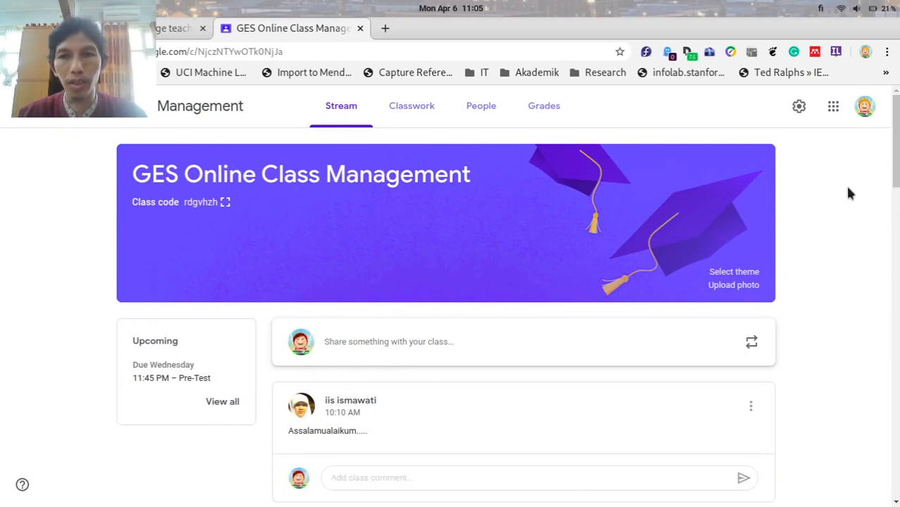
pyautogui.scroll(-1, 848, 189)
pyautogui.scroll(1, 849, 190)
pyautogui.scroll(-5, 848, 194)
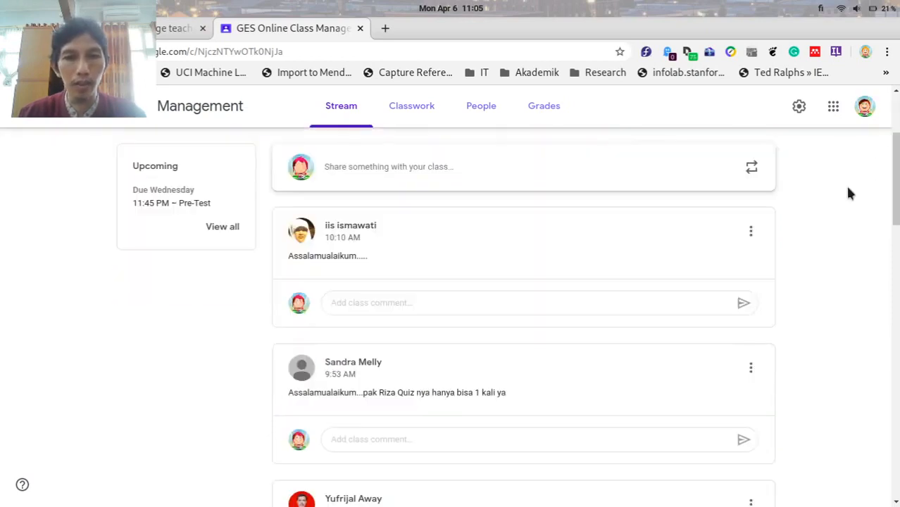
pyautogui.scroll(5, 848, 193)
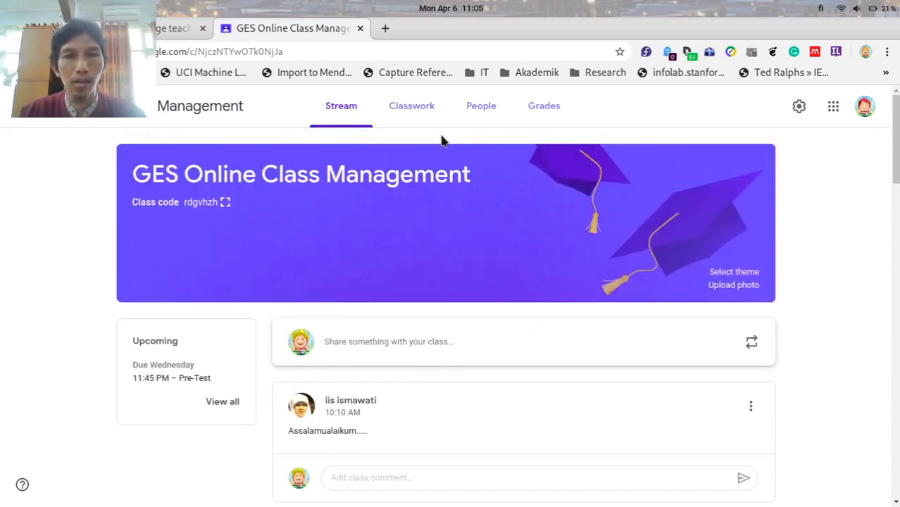
pyautogui.click(415, 116)
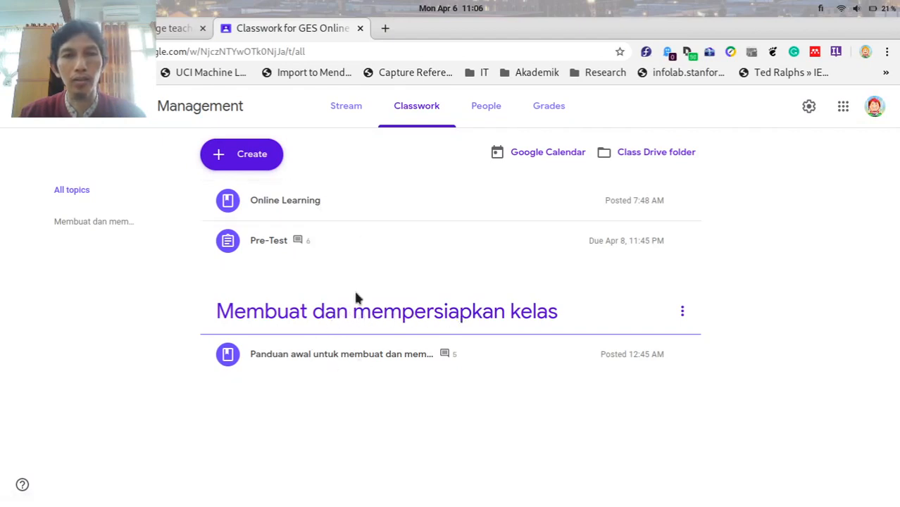
# Open the class's People list and look at the first student's options menu.
pyautogui.click(491, 111)
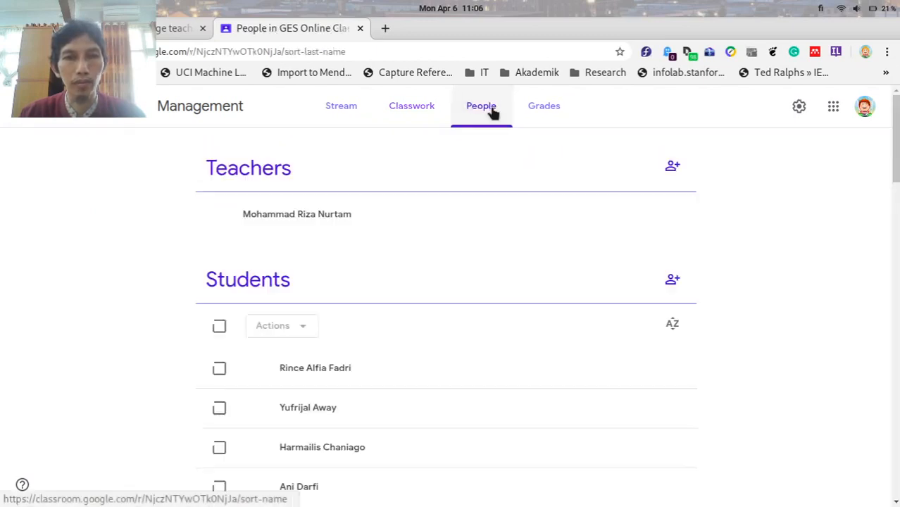
pyautogui.scroll(-3, 724, 282)
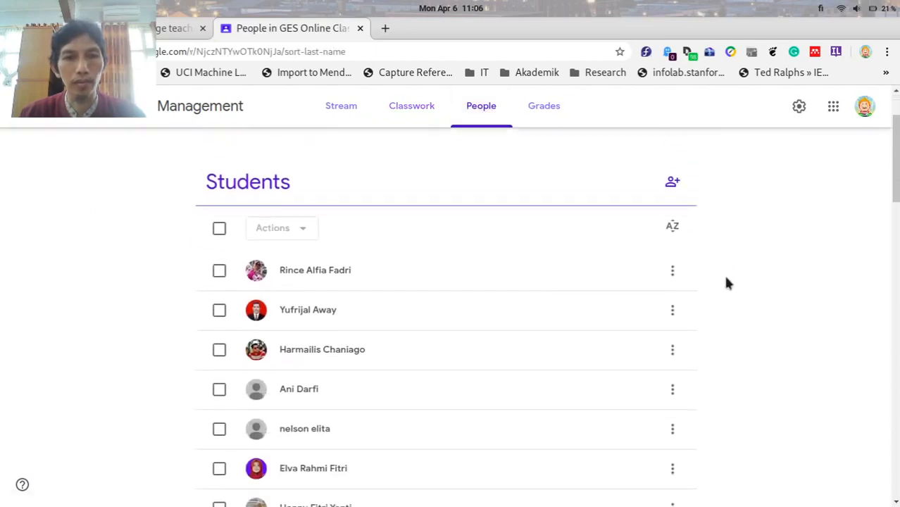
pyautogui.scroll(2, 725, 281)
pyautogui.click(676, 336)
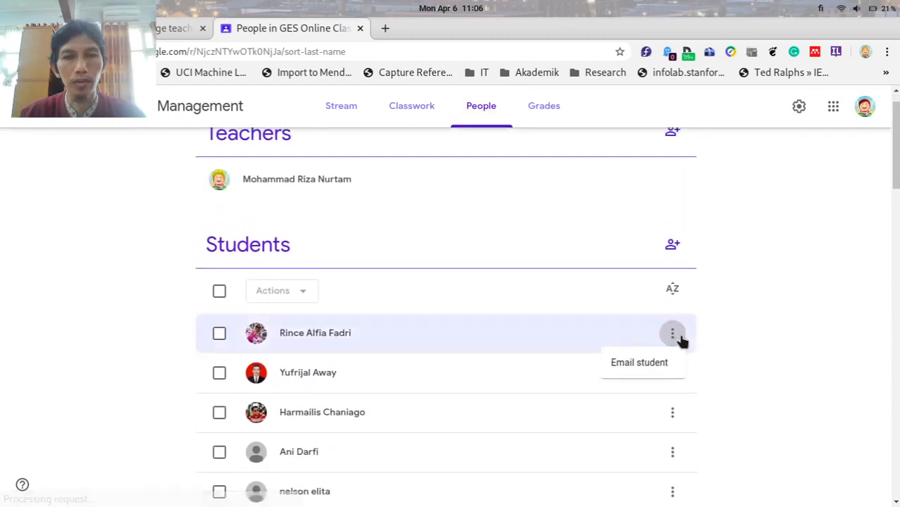
pyautogui.click(771, 284)
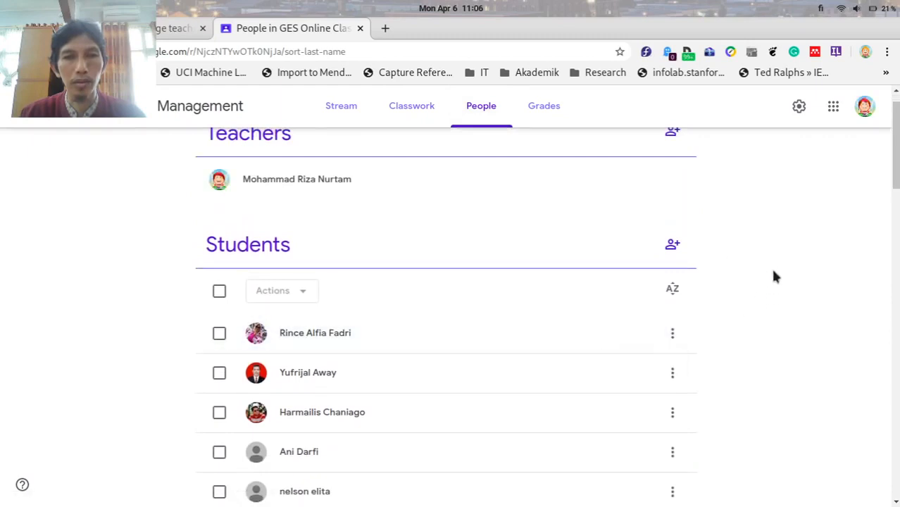
pyautogui.scroll(-2, 760, 269)
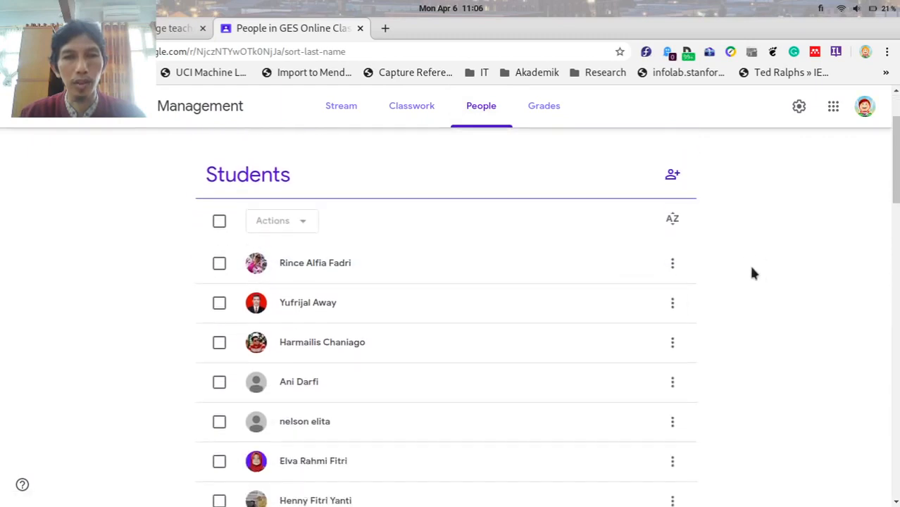
pyautogui.click(671, 264)
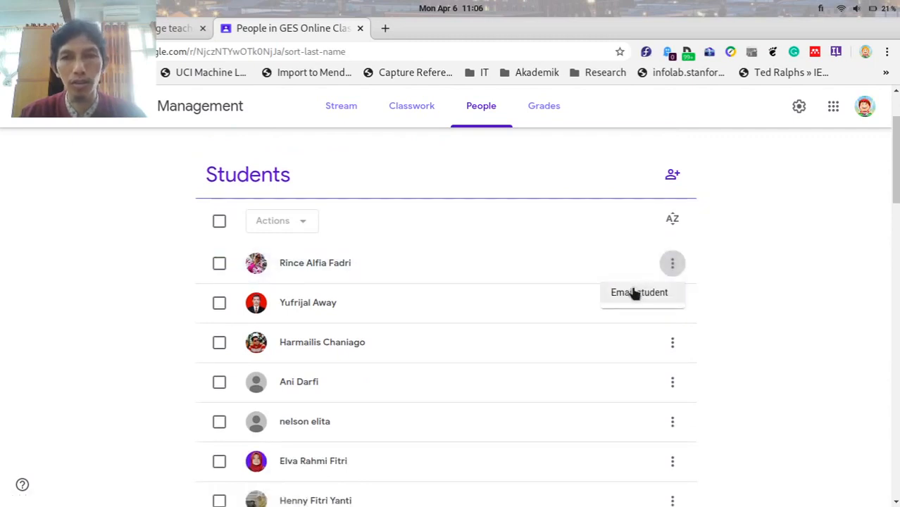
pyautogui.click(773, 246)
pyautogui.scroll(2, 773, 246)
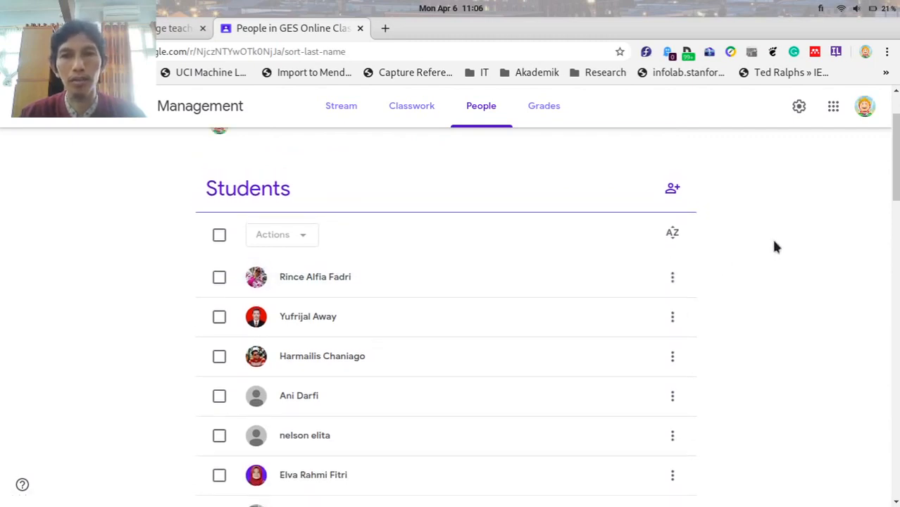
# Check the first student's Pre-Test score of 71/100, then go back to the Stream.
pyautogui.click(337, 336)
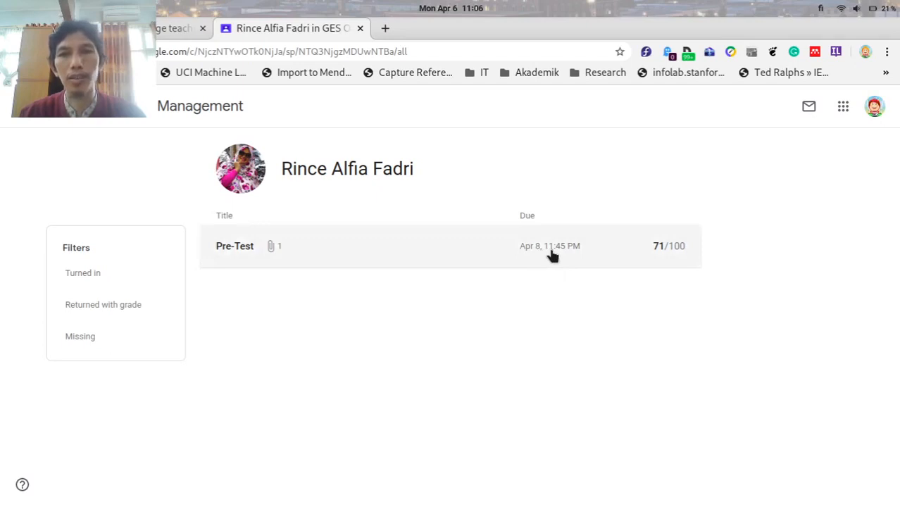
pyautogui.click(603, 256)
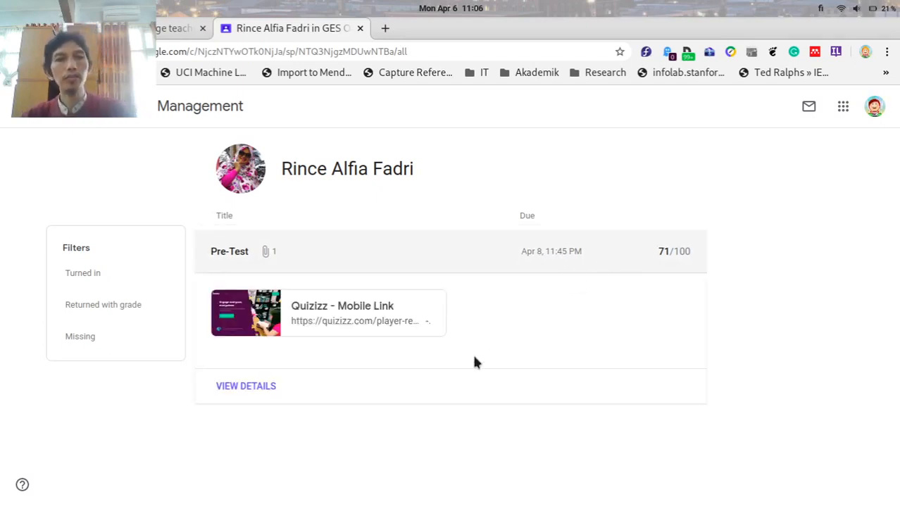
pyautogui.click(143, 114)
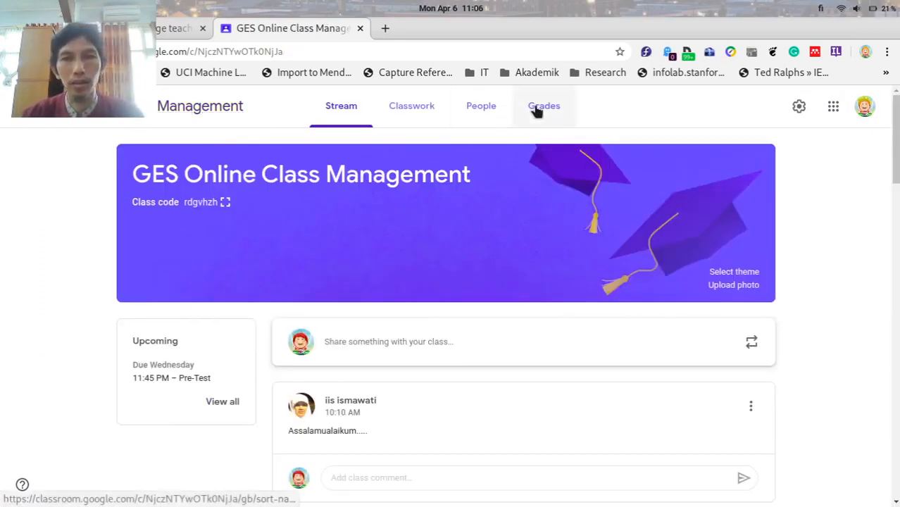
# Review the Pre-Test scores and 70.67 class average in Grades, keeping sort by last name.
pyautogui.click(536, 109)
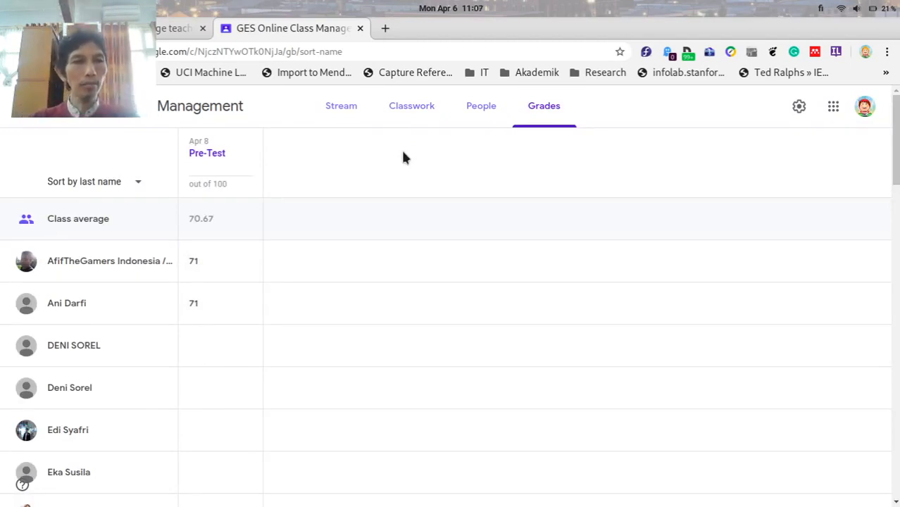
pyautogui.scroll(-2, 357, 231)
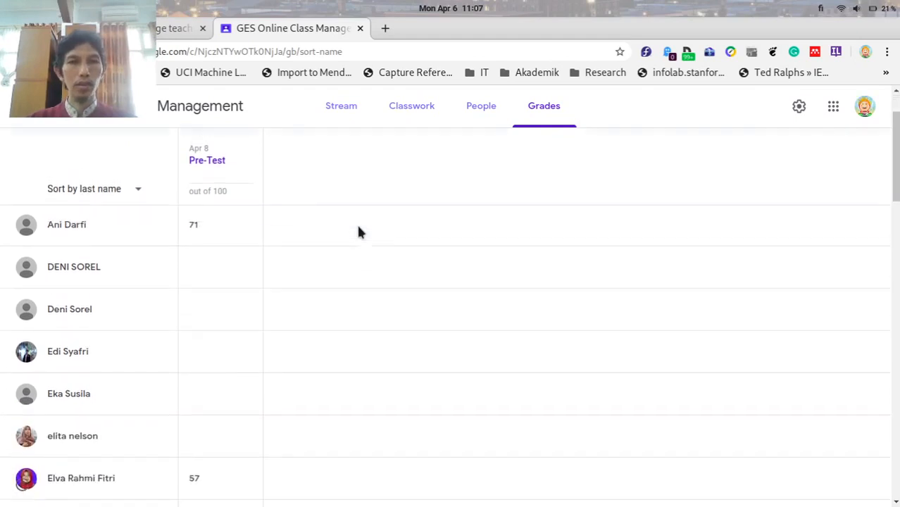
pyautogui.scroll(2, 358, 232)
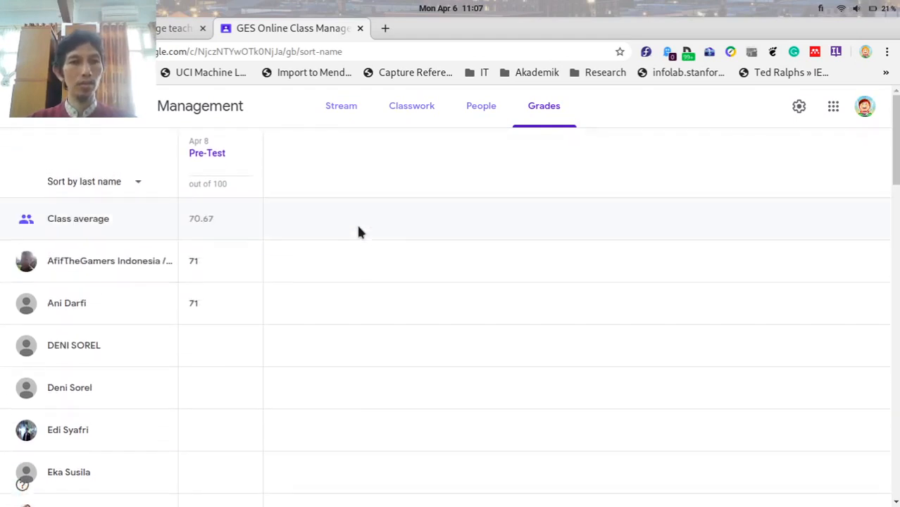
pyautogui.scroll(-4, 357, 264)
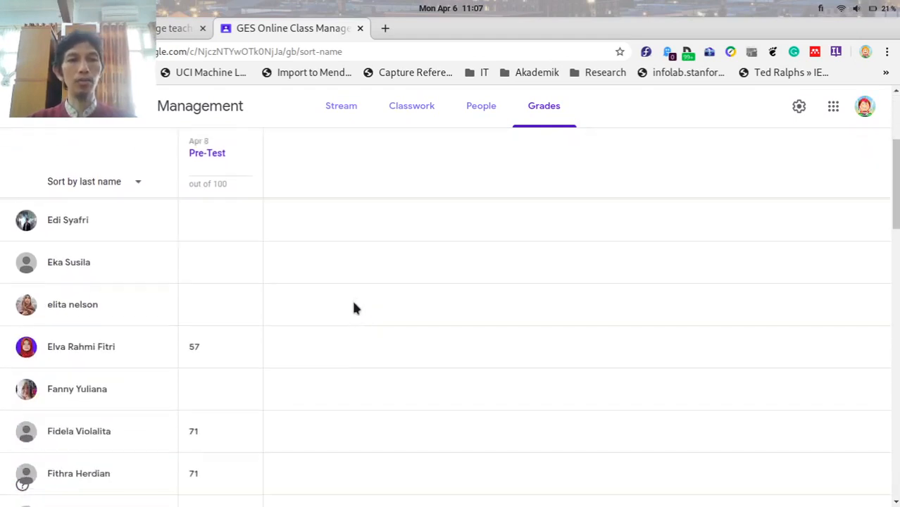
pyautogui.scroll(-6, 354, 306)
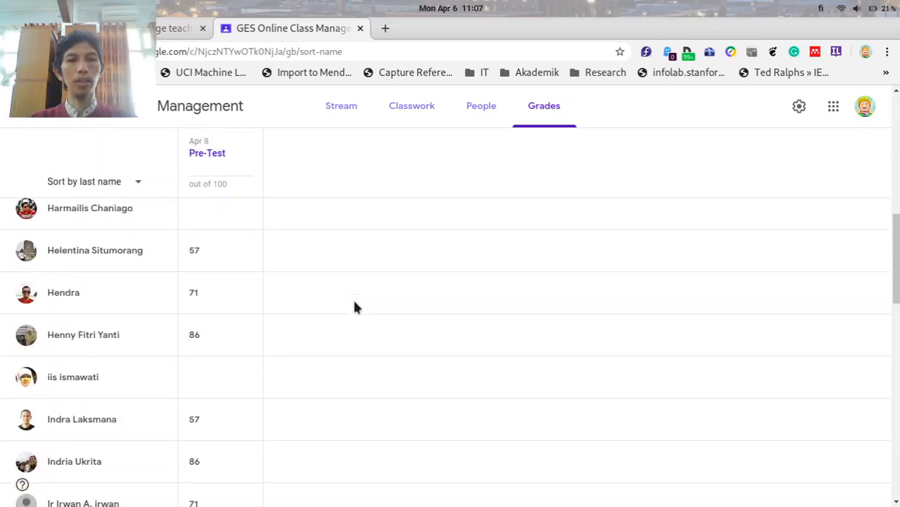
pyautogui.scroll(-2, 353, 306)
pyautogui.scroll(12, 354, 304)
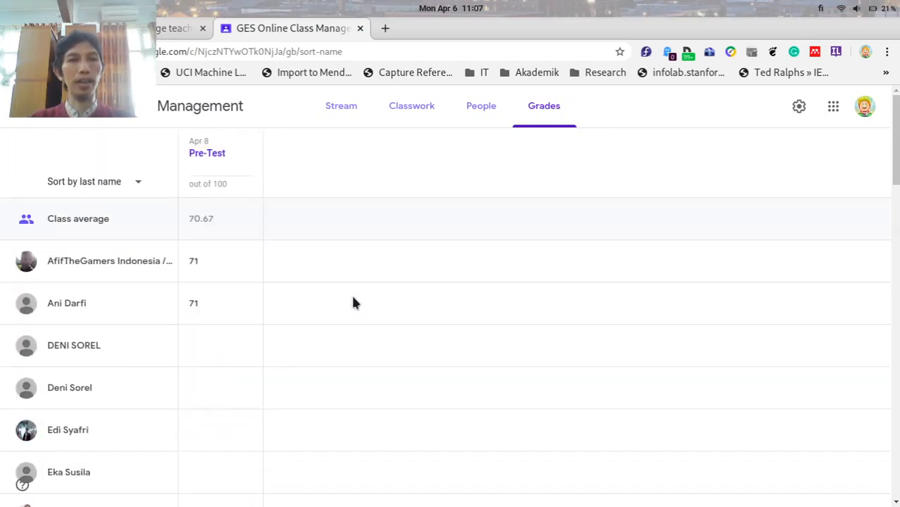
pyautogui.click(135, 183)
pyautogui.click(417, 169)
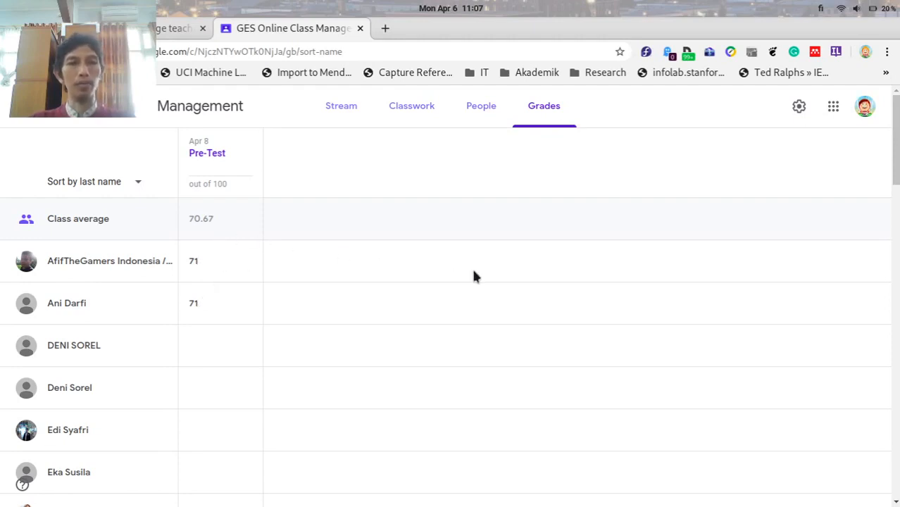
pyautogui.scroll(-3, 474, 275)
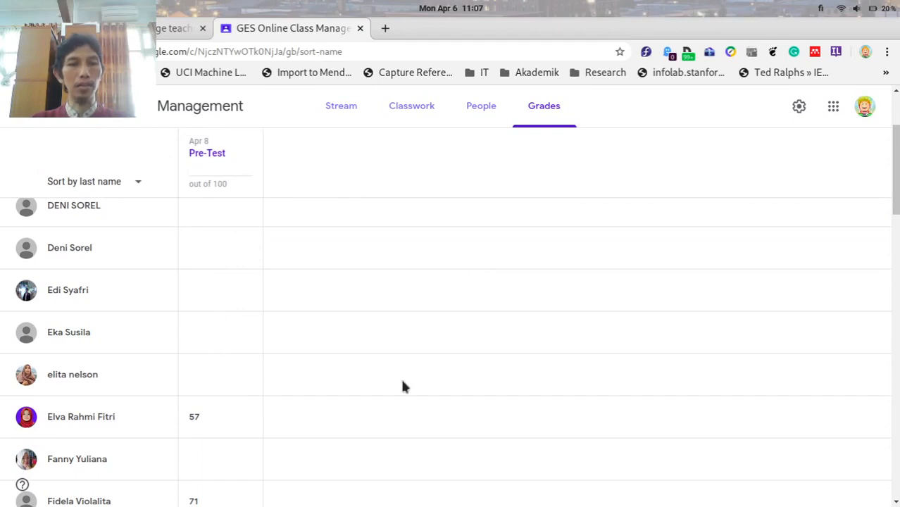
pyautogui.scroll(3, 464, 337)
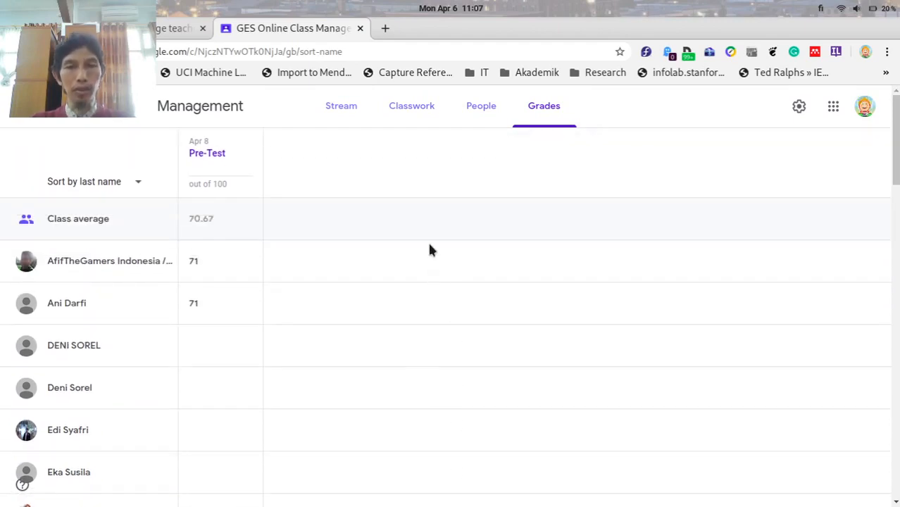
pyautogui.click(402, 113)
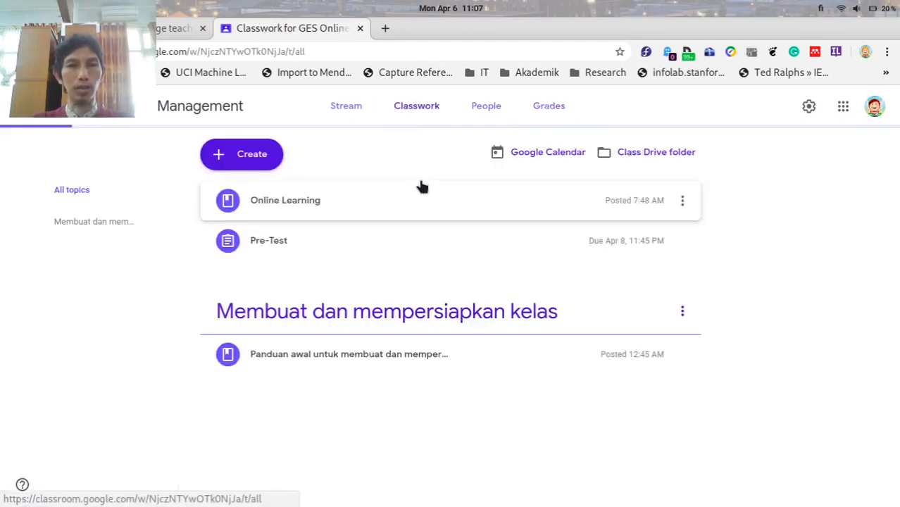
pyautogui.click(355, 238)
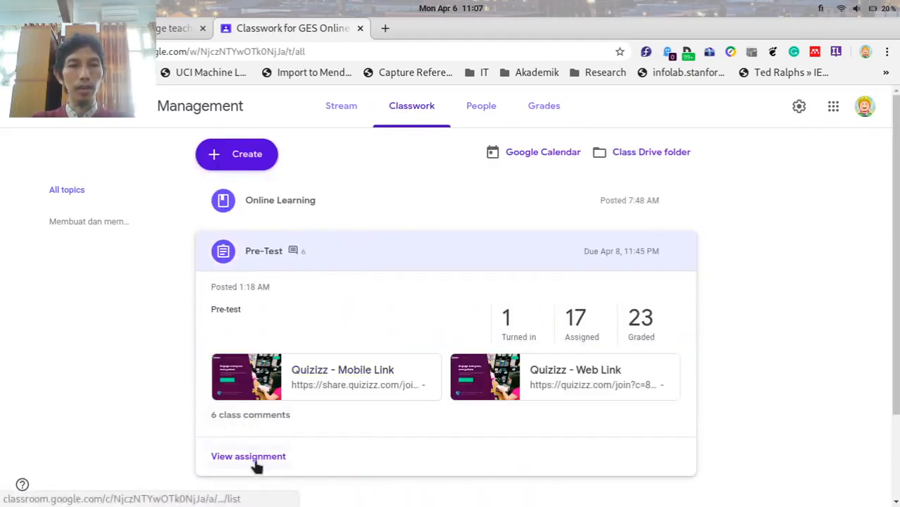
pyautogui.click(256, 462)
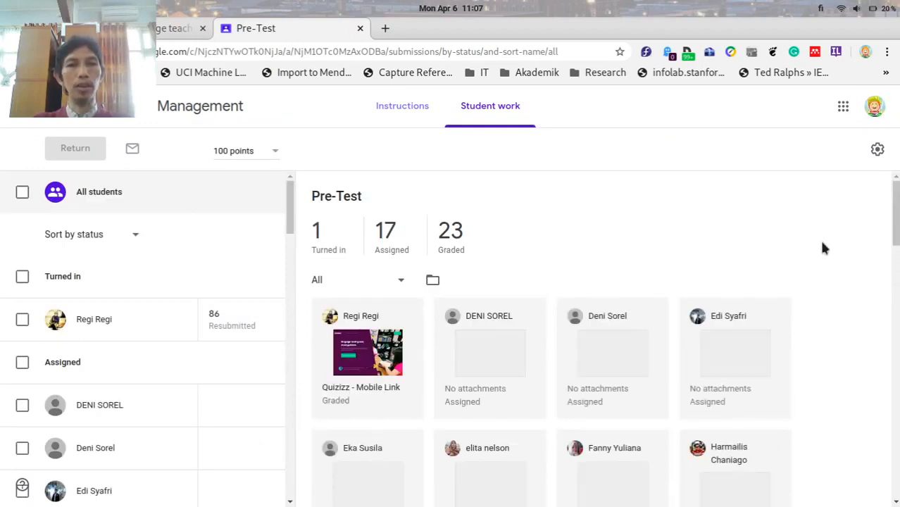
pyautogui.scroll(-1, 822, 244)
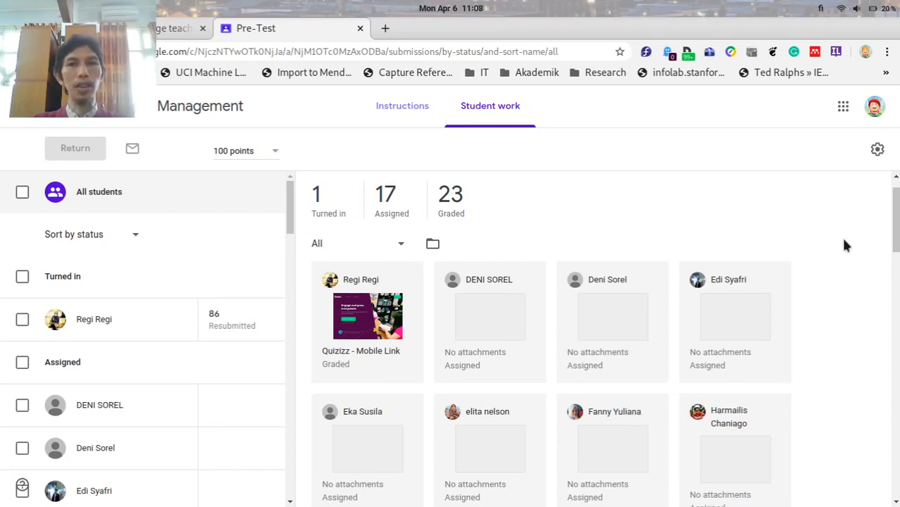
pyautogui.scroll(-1, 845, 244)
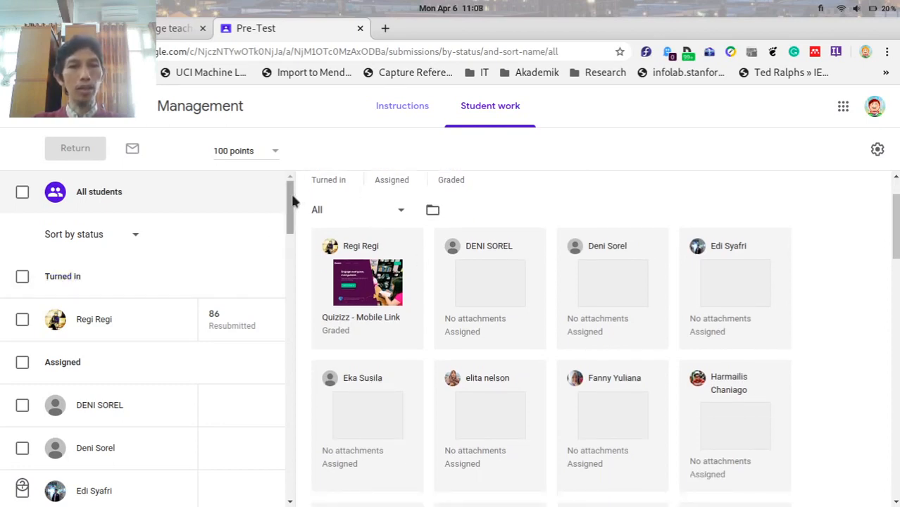
pyautogui.moveTo(286, 200); pyautogui.dragTo(295, 349)
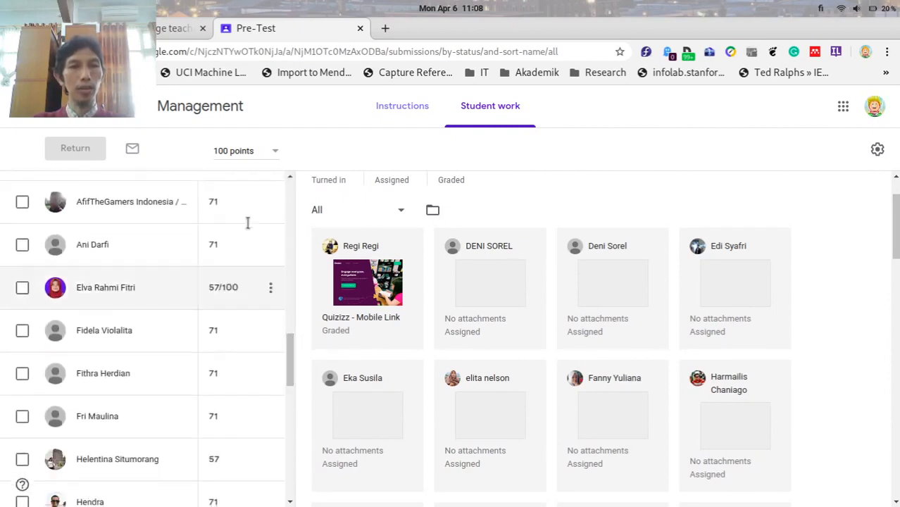
pyautogui.scroll(-4, 219, 421)
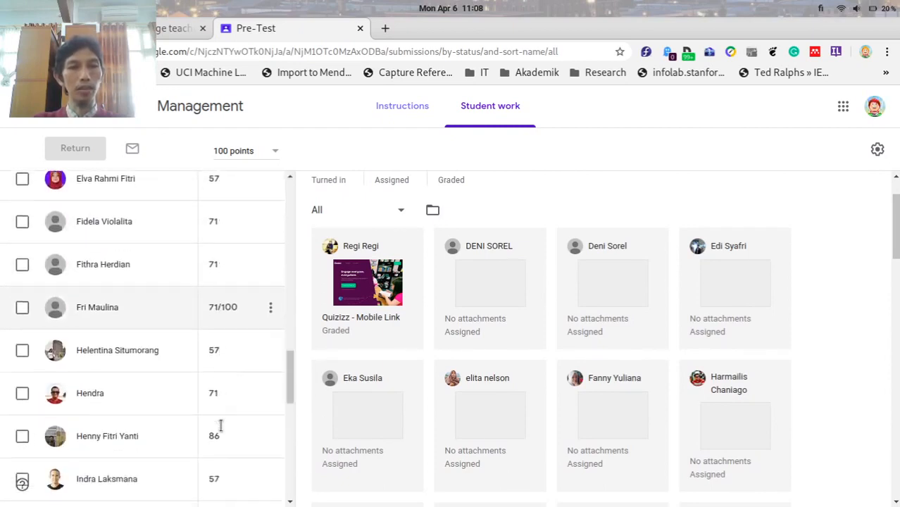
pyautogui.scroll(-5, 219, 420)
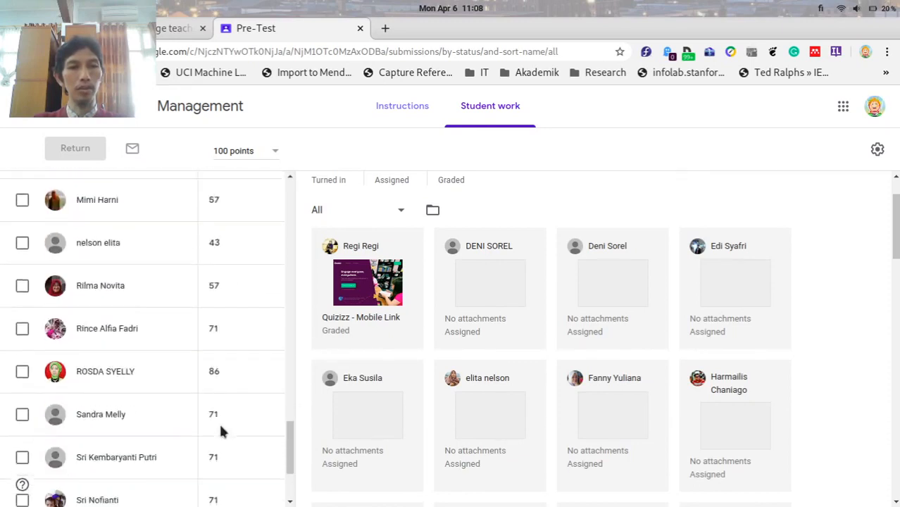
pyautogui.scroll(8, 219, 421)
pyautogui.scroll(5, 223, 420)
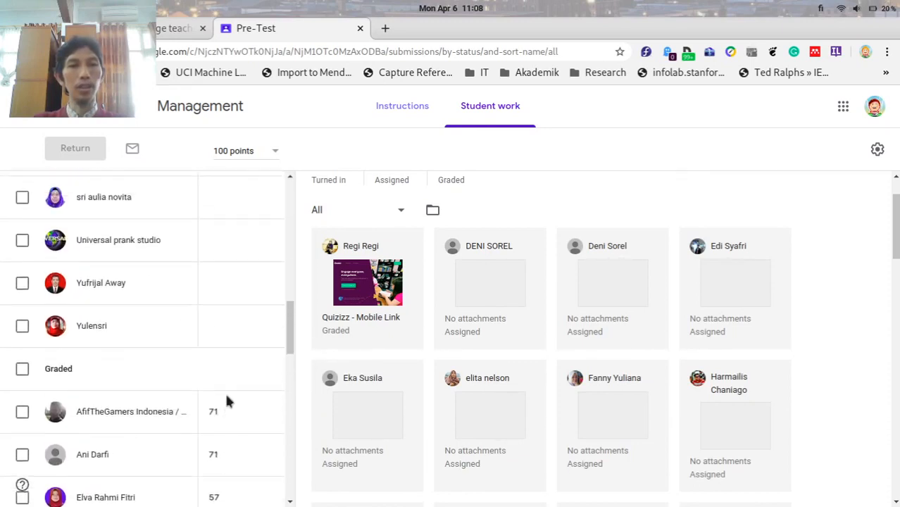
pyautogui.scroll(2, 233, 324)
pyautogui.scroll(4, 233, 319)
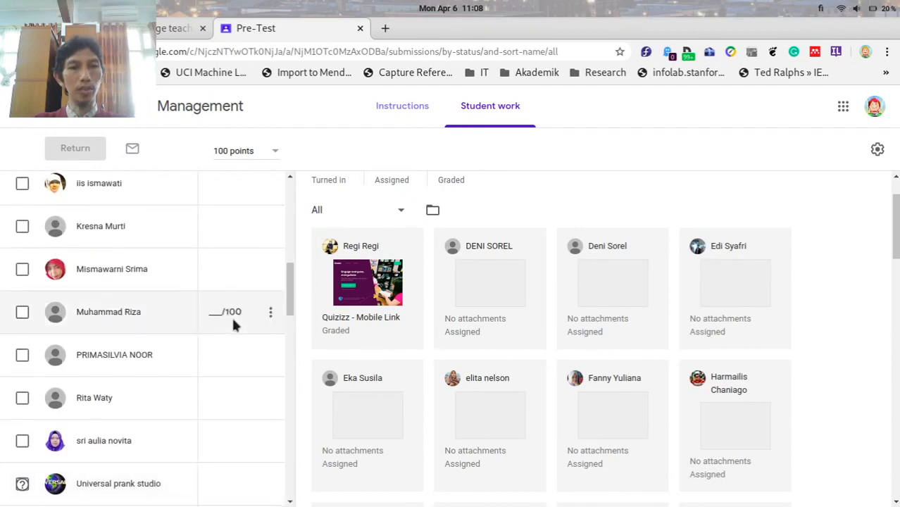
pyautogui.scroll(-2, 233, 319)
pyautogui.scroll(1, 233, 319)
pyautogui.scroll(10, 233, 319)
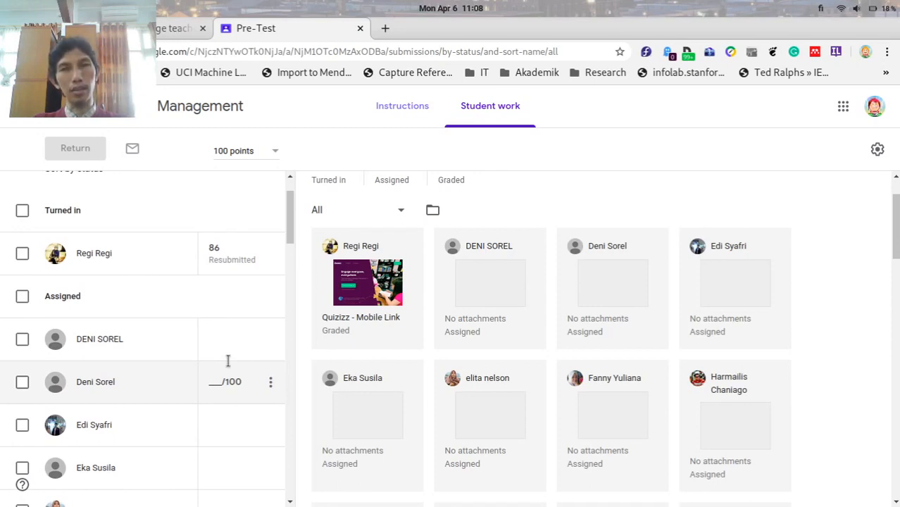
pyautogui.click(221, 258)
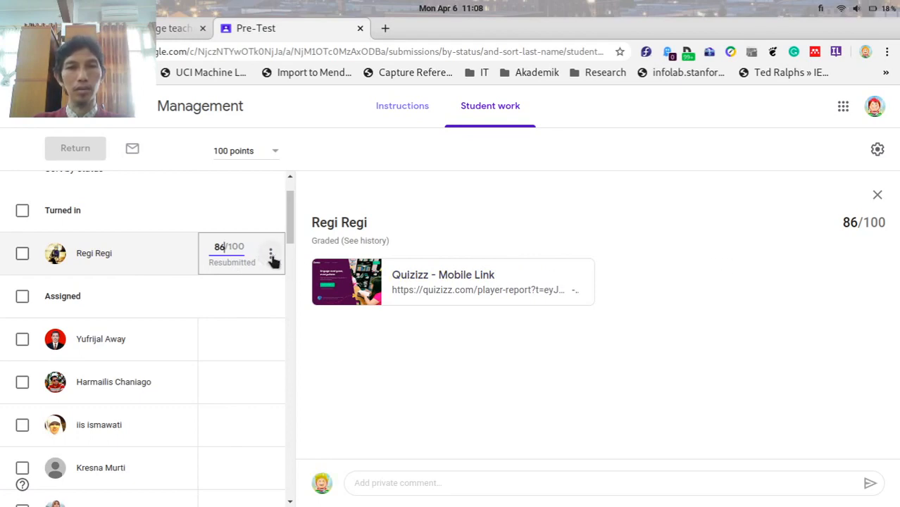
pyautogui.click(361, 242)
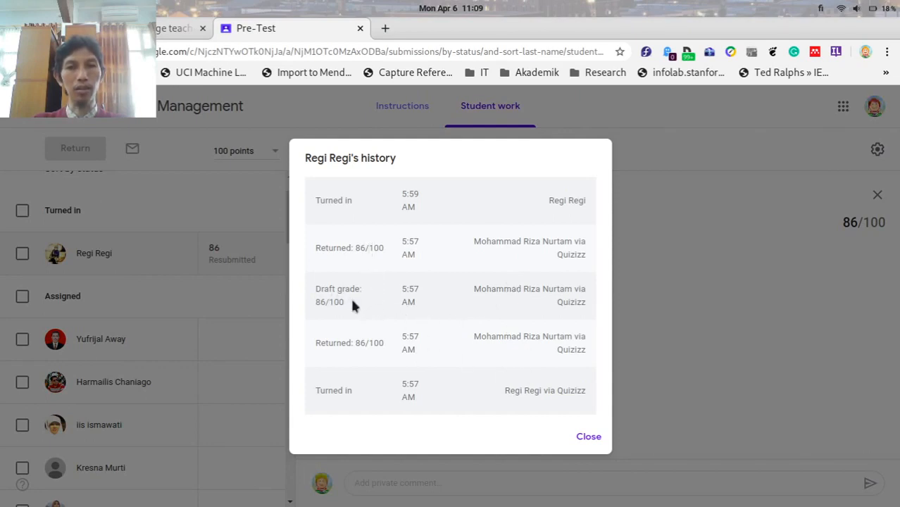
pyautogui.moveTo(344, 302); pyautogui.dragTo(307, 301)
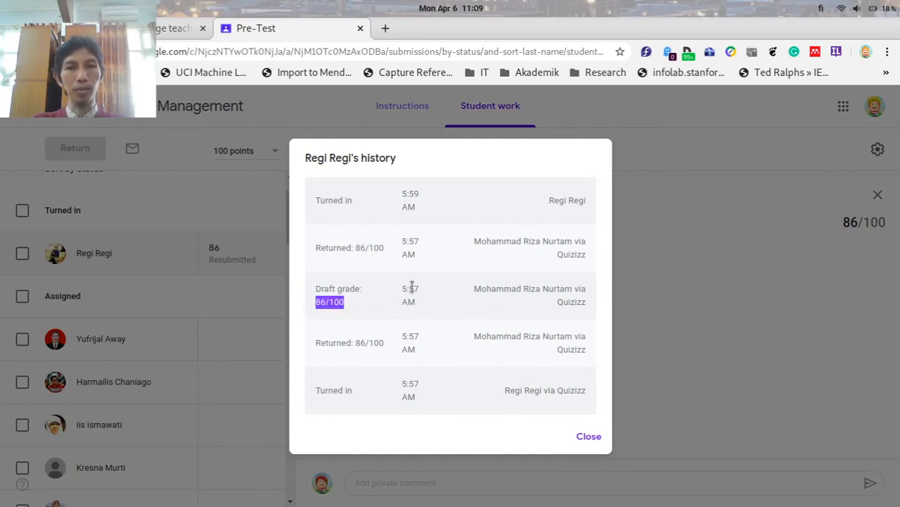
pyautogui.click(381, 249)
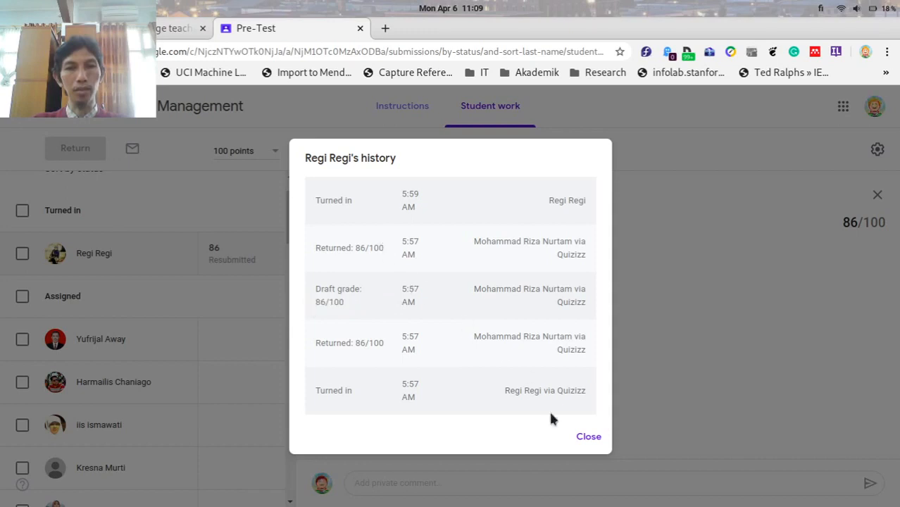
pyautogui.click(588, 438)
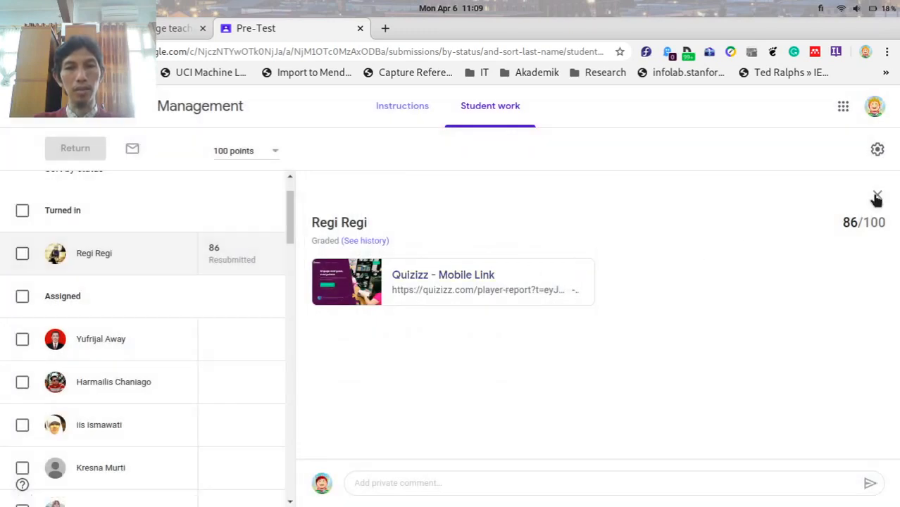
pyautogui.click(877, 194)
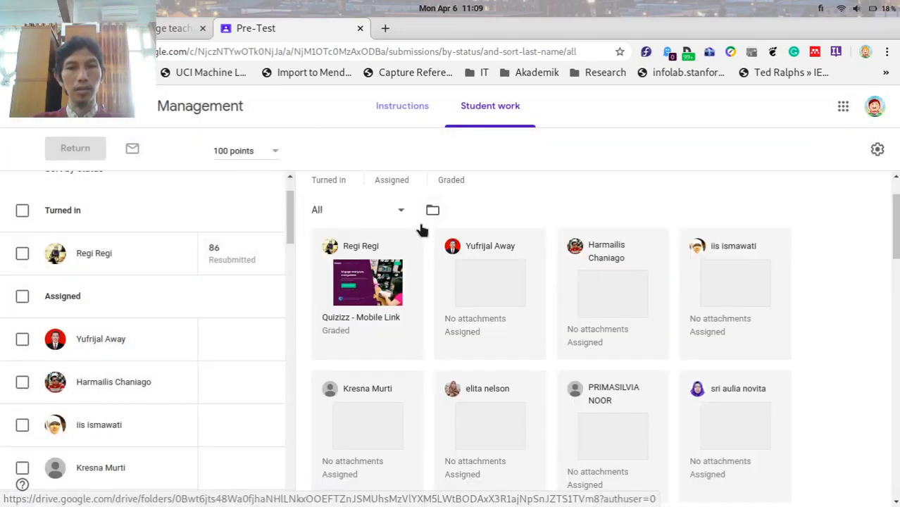
# Return the selected student's resubmitted Pre-Test with its 86/100 grade.
pyautogui.click(22, 255)
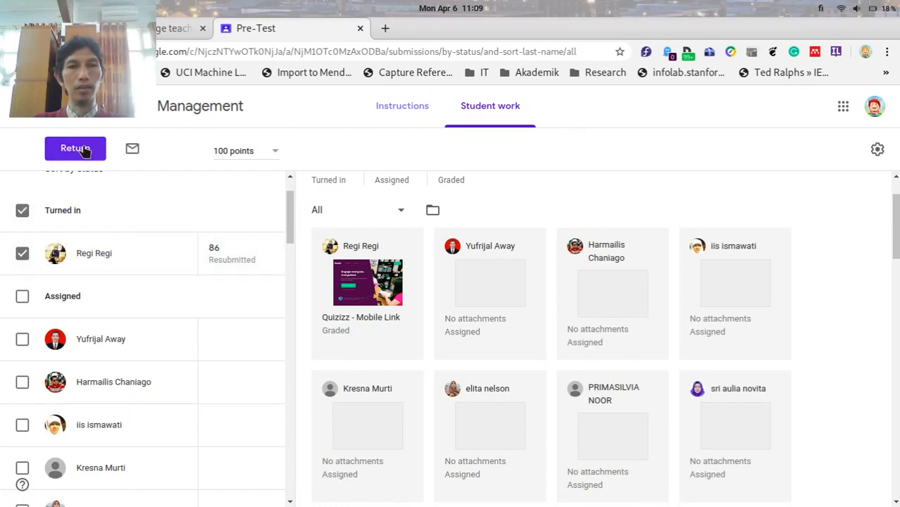
pyautogui.click(83, 150)
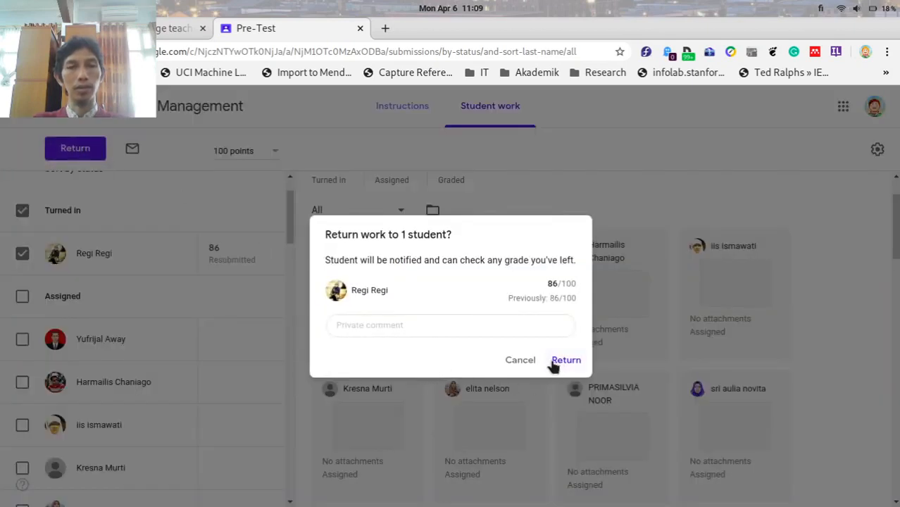
pyautogui.click(449, 324)
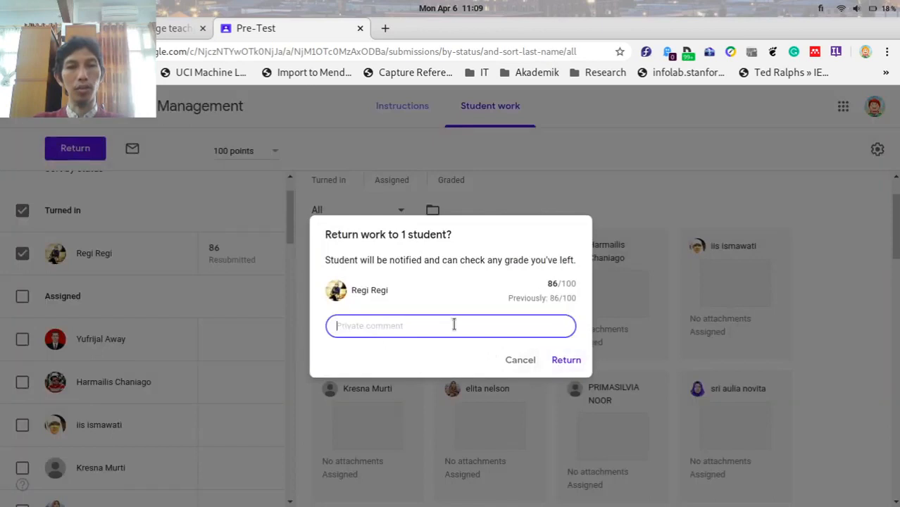
pyautogui.click(574, 364)
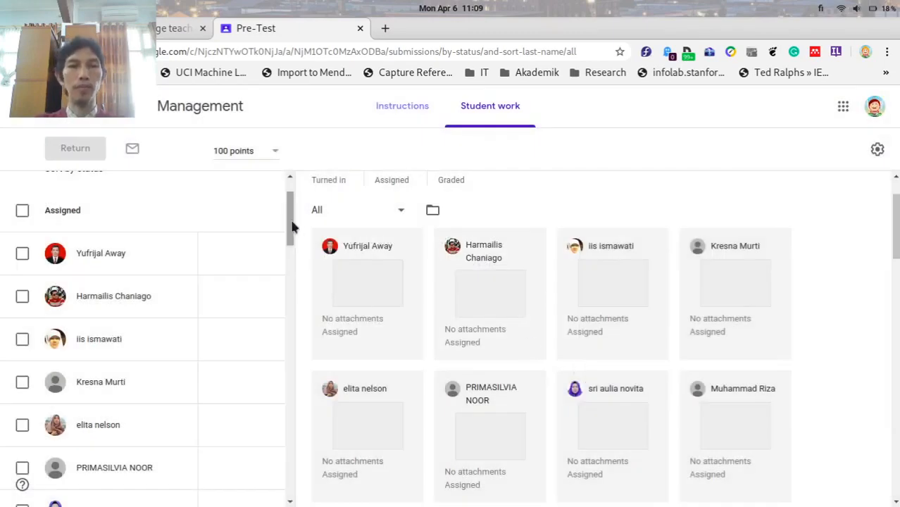
pyautogui.moveTo(292, 225); pyautogui.dragTo(297, 202)
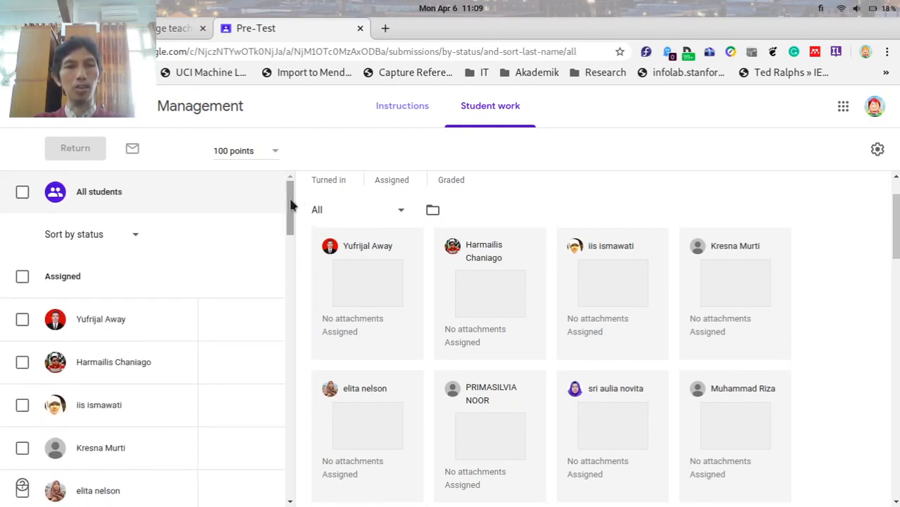
pyautogui.moveTo(293, 204)
pyautogui.mouseDown()
pyautogui.moveTo(286, 312)
pyautogui.moveTo(287, 201)
pyautogui.mouseUp()
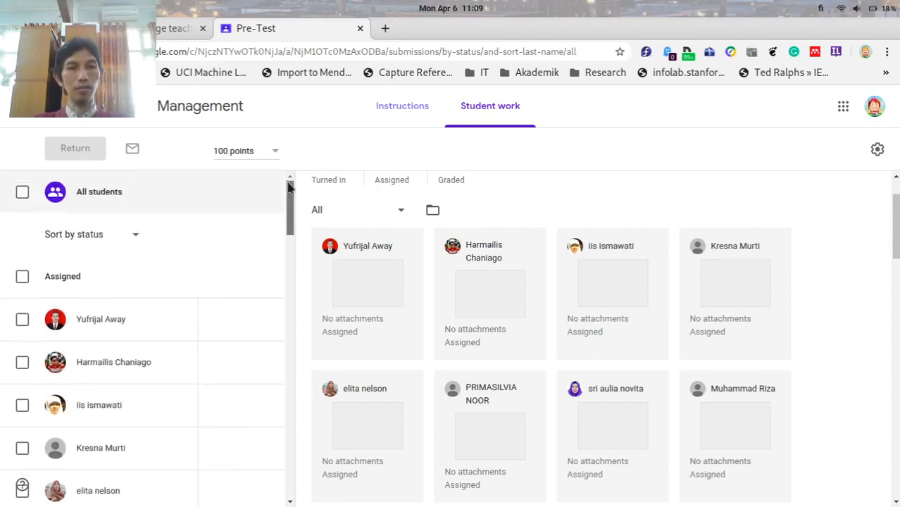
# From the class Stream, open Grades and scroll through the Pre-Test scores averaging 70.67.
pyautogui.click(172, 113)
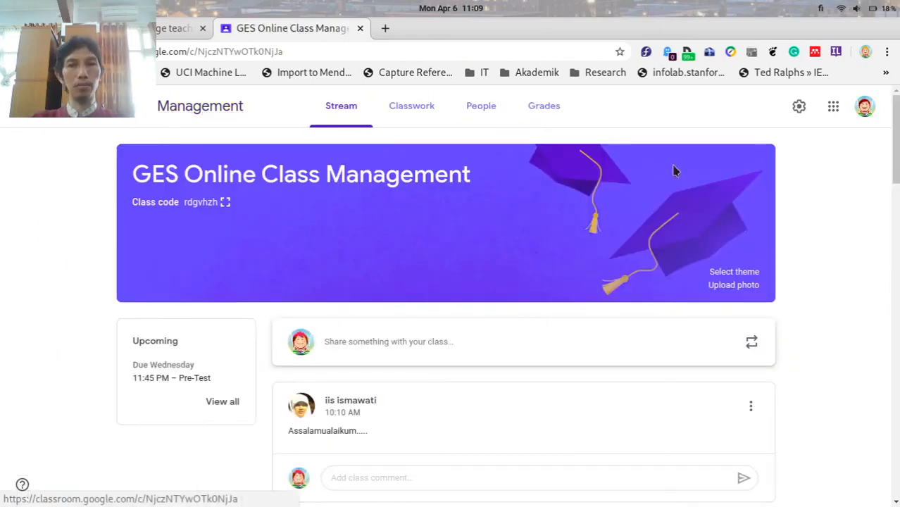
pyautogui.click(541, 112)
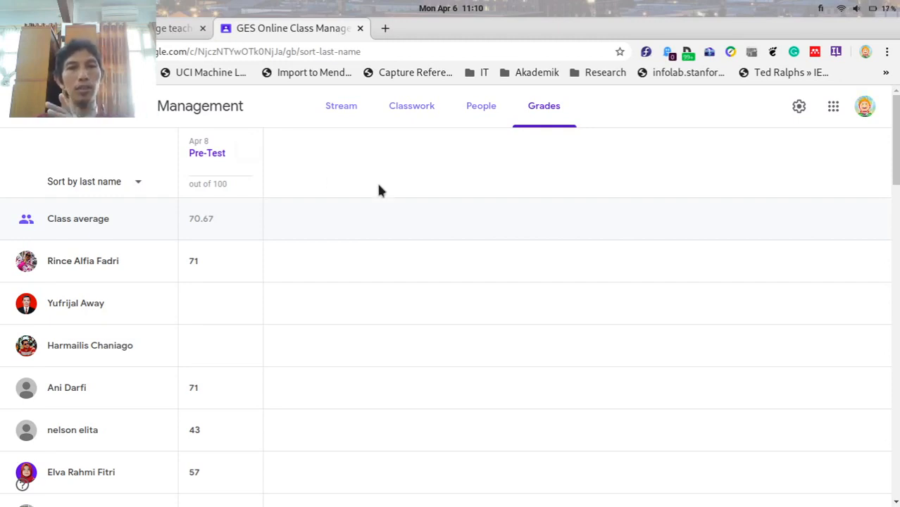
pyautogui.scroll(-1, 378, 189)
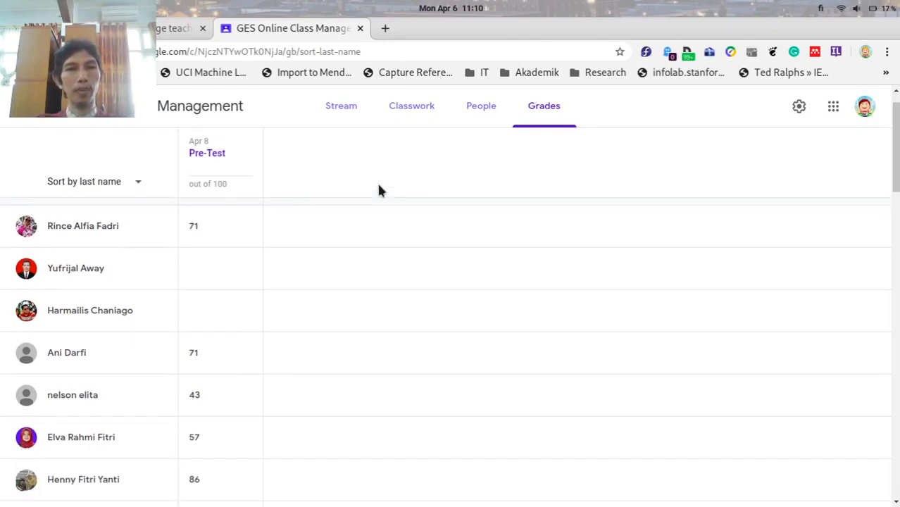
pyautogui.scroll(1, 378, 189)
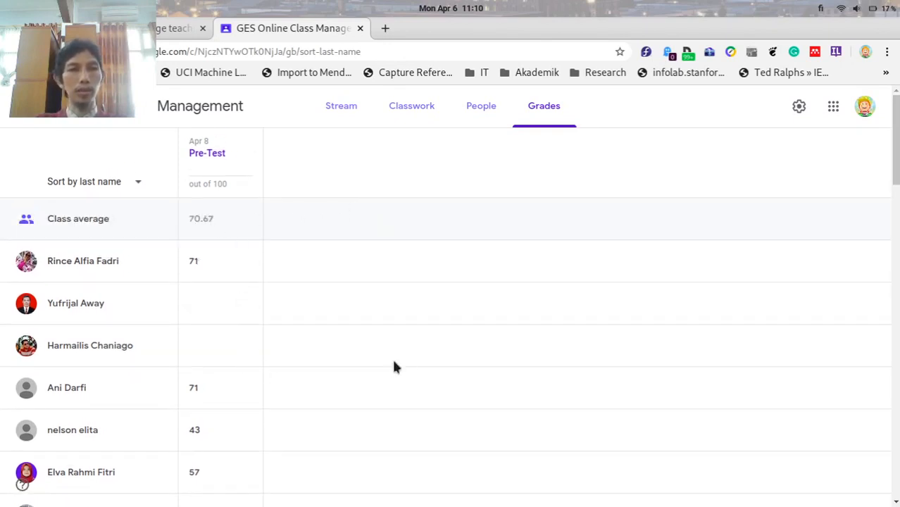
pyautogui.scroll(-2, 361, 350)
pyautogui.scroll(-12, 361, 350)
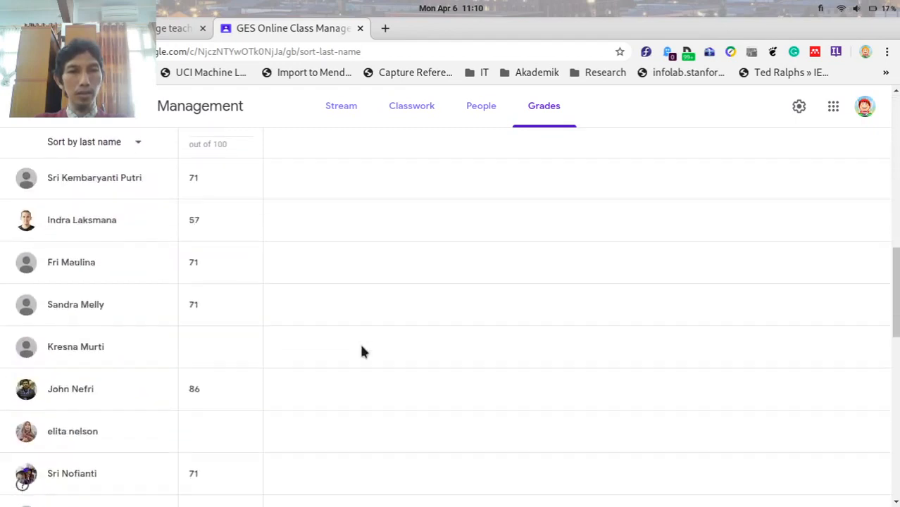
pyautogui.scroll(-7, 359, 350)
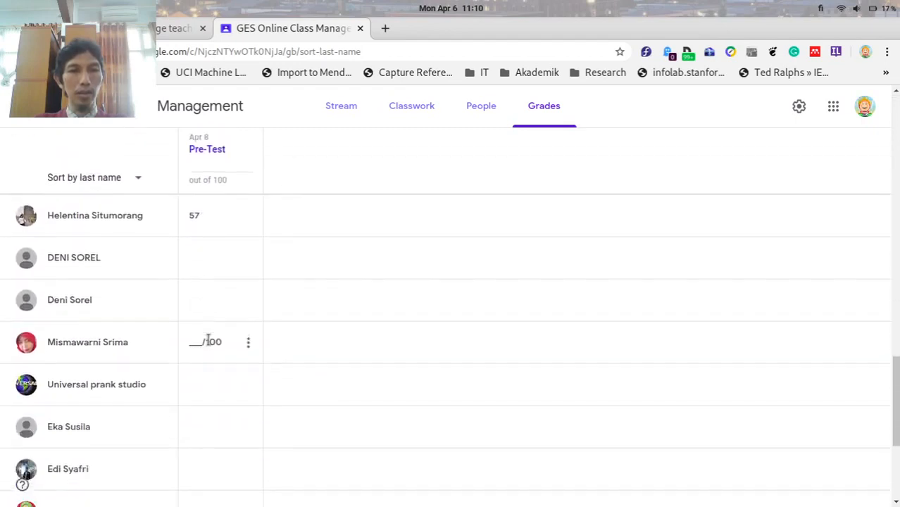
pyautogui.scroll(-1, 219, 350)
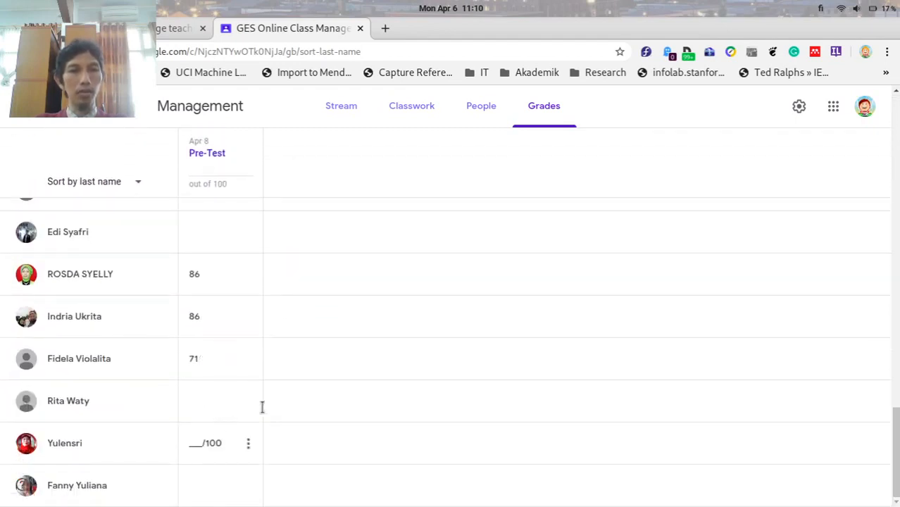
pyautogui.scroll(3, 423, 296)
pyautogui.scroll(15, 461, 275)
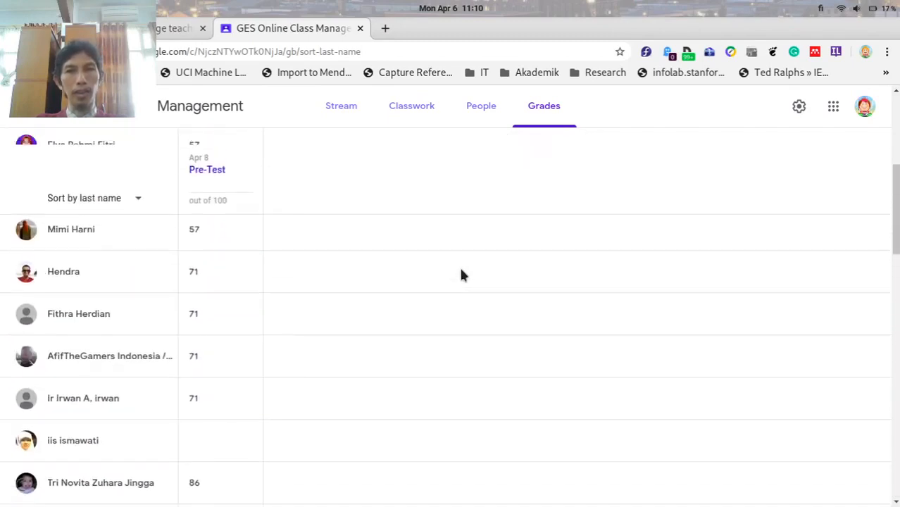
pyautogui.scroll(1, 461, 274)
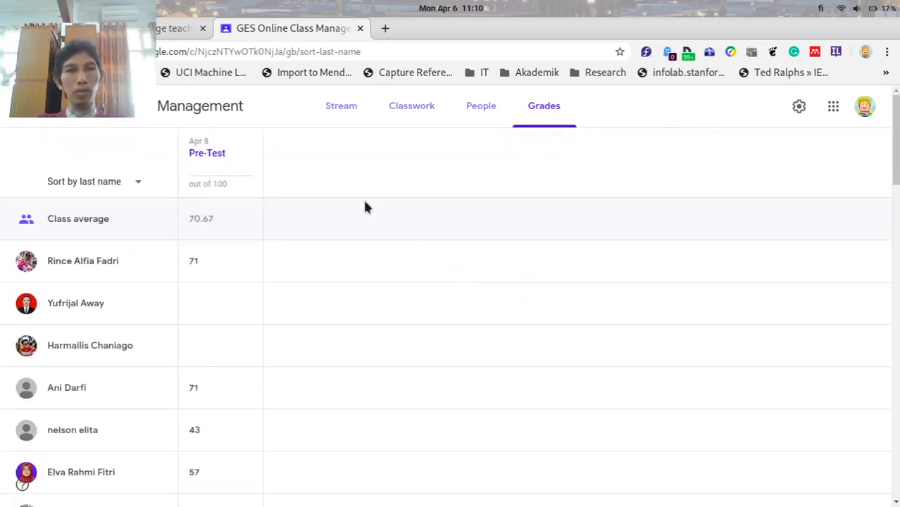
# Check the Pre-Test summary on Classwork (24 graded, 17 assigned), then return to the Stream.
pyautogui.click(397, 120)
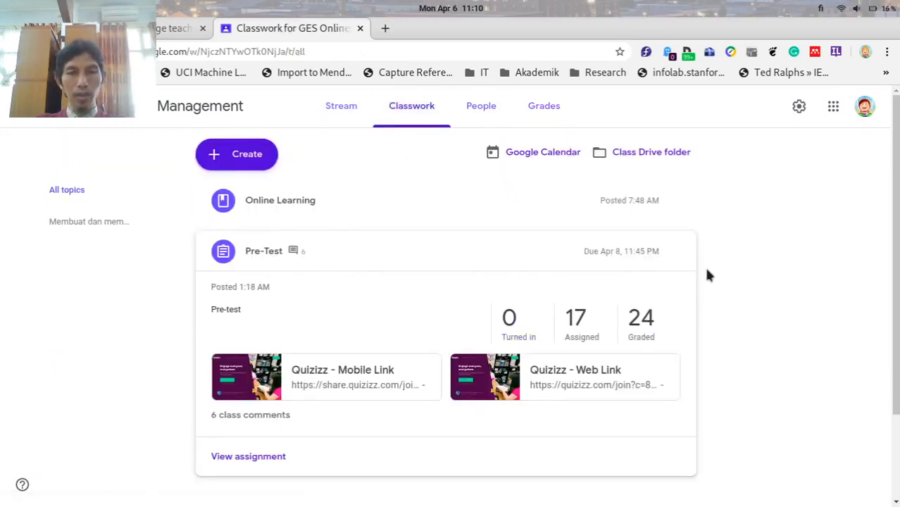
pyautogui.scroll(-1, 708, 274)
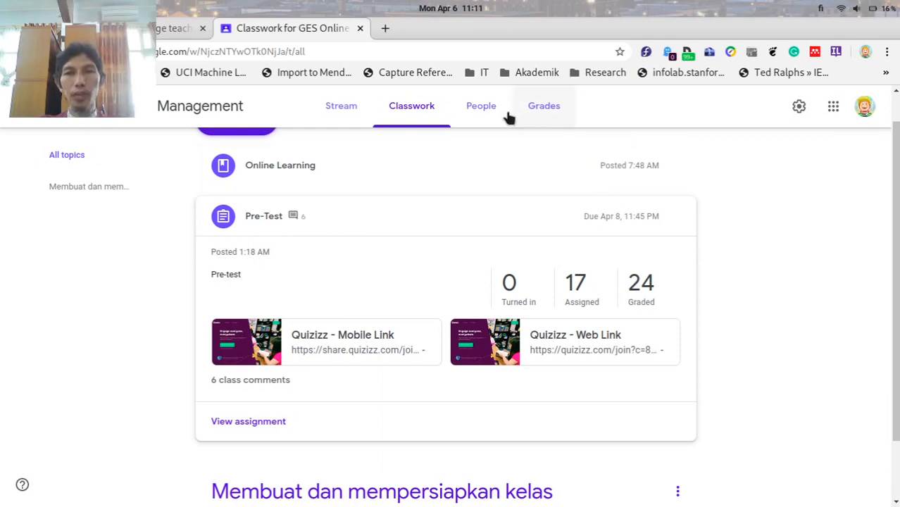
pyautogui.scroll(1, 856, 285)
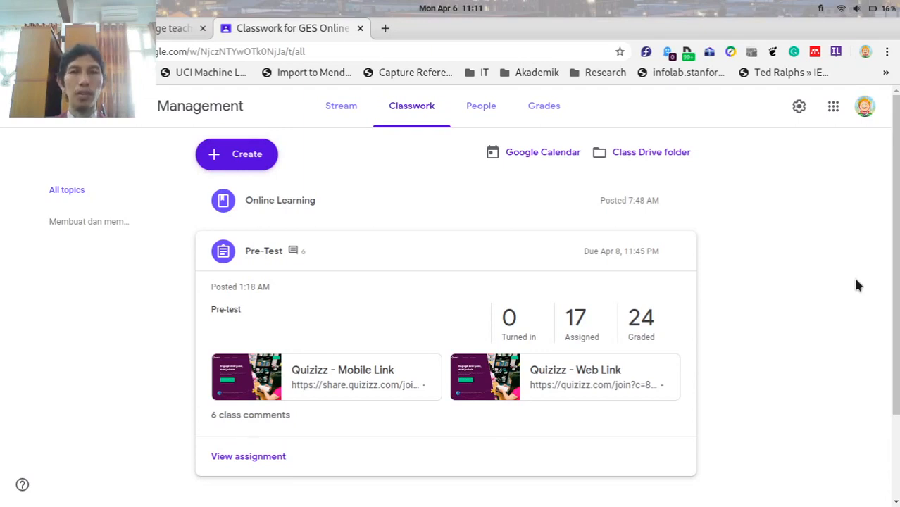
pyautogui.click(329, 112)
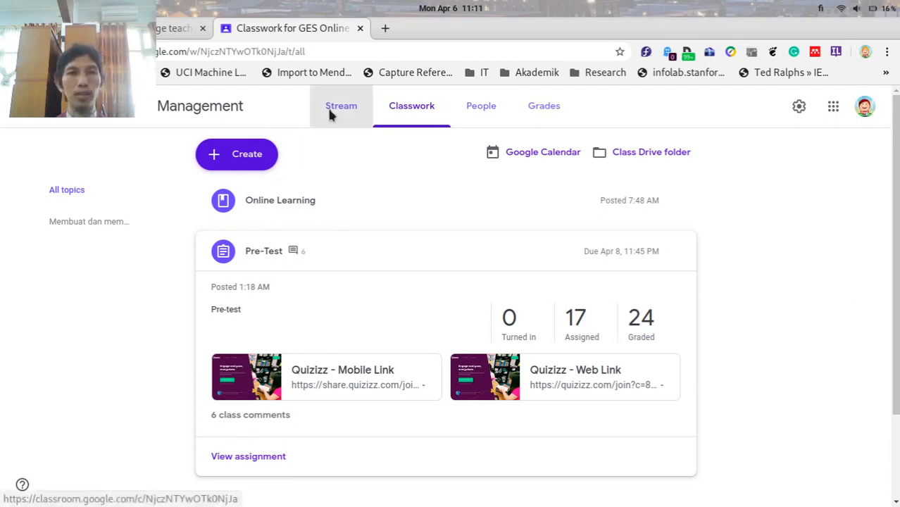